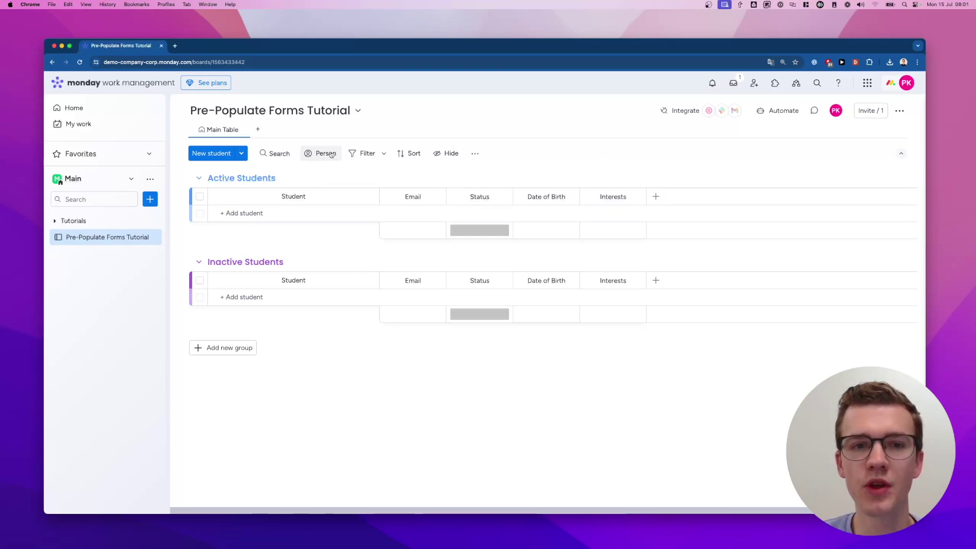
# Search the app marketplace for 'superform' and open the SuperForm result
pyautogui.click(775, 84)
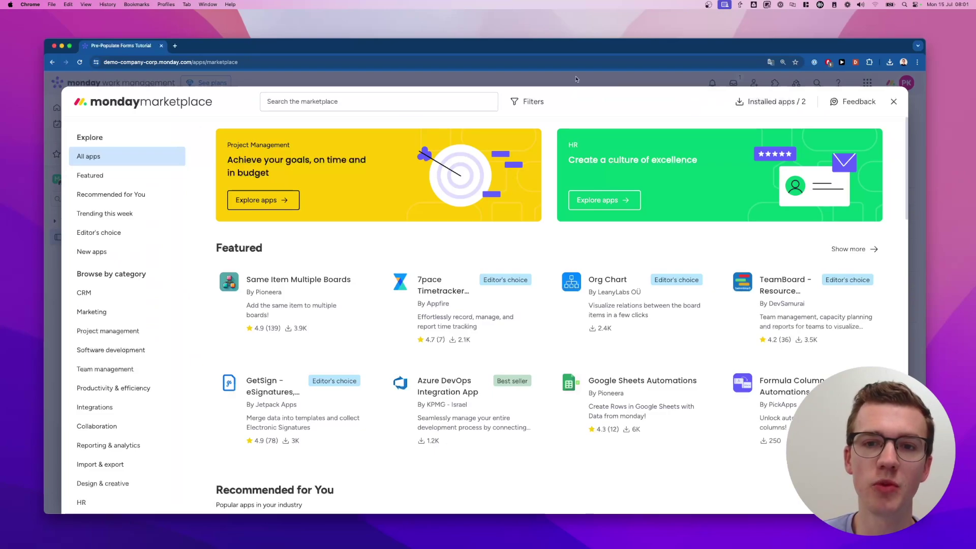
pyautogui.click(578, 79)
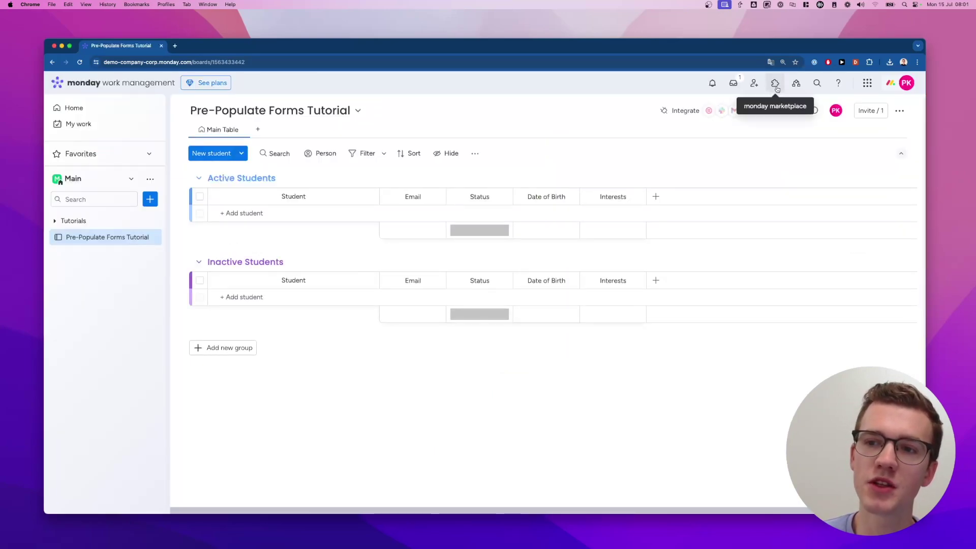
pyautogui.click(776, 86)
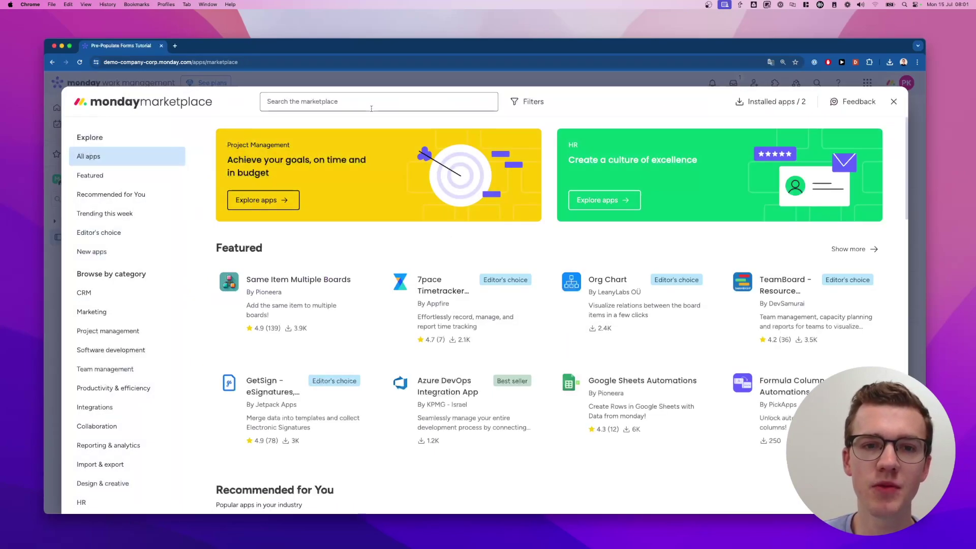
pyautogui.click(371, 108)
pyautogui.write('superform')
pyautogui.press('Return')
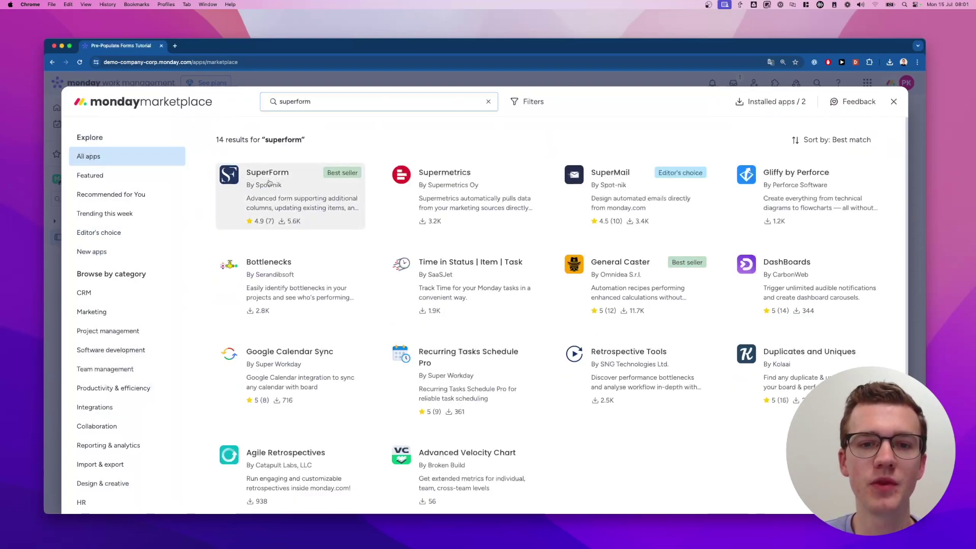
pyautogui.click(270, 184)
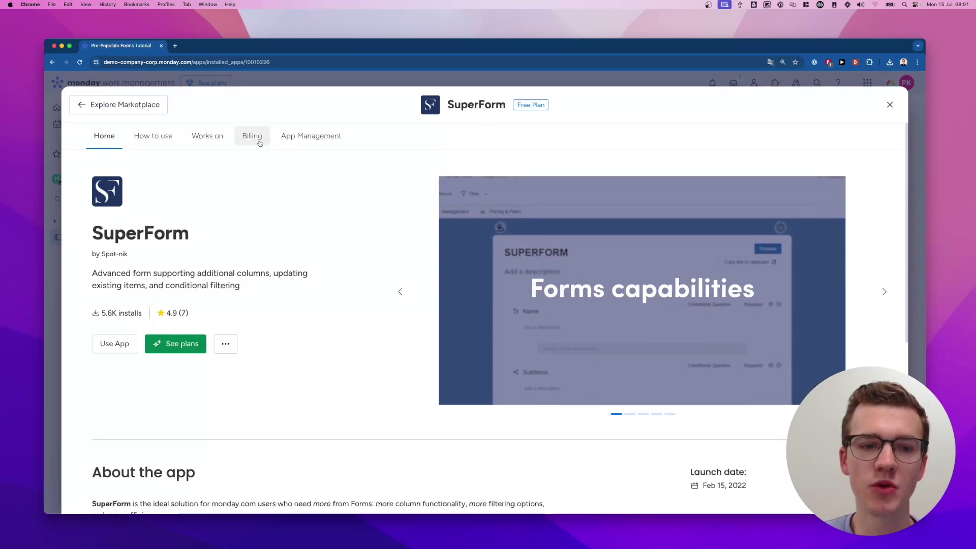
pyautogui.click(252, 136)
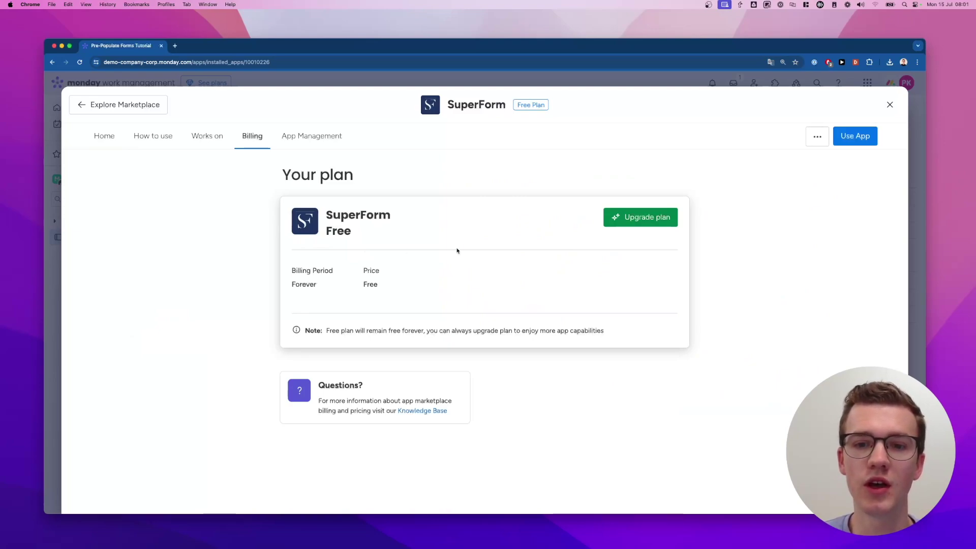
pyautogui.click(636, 218)
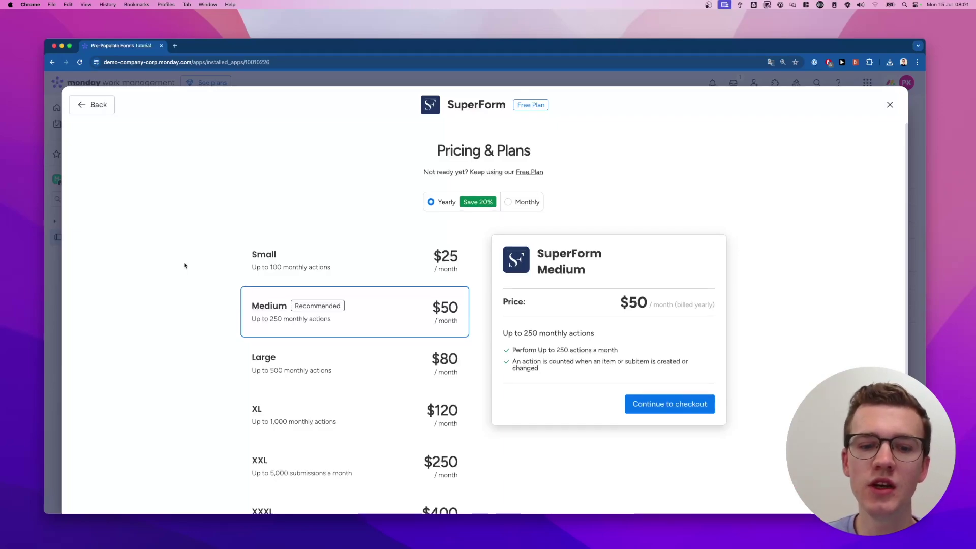
pyautogui.scroll(-2, 185, 267)
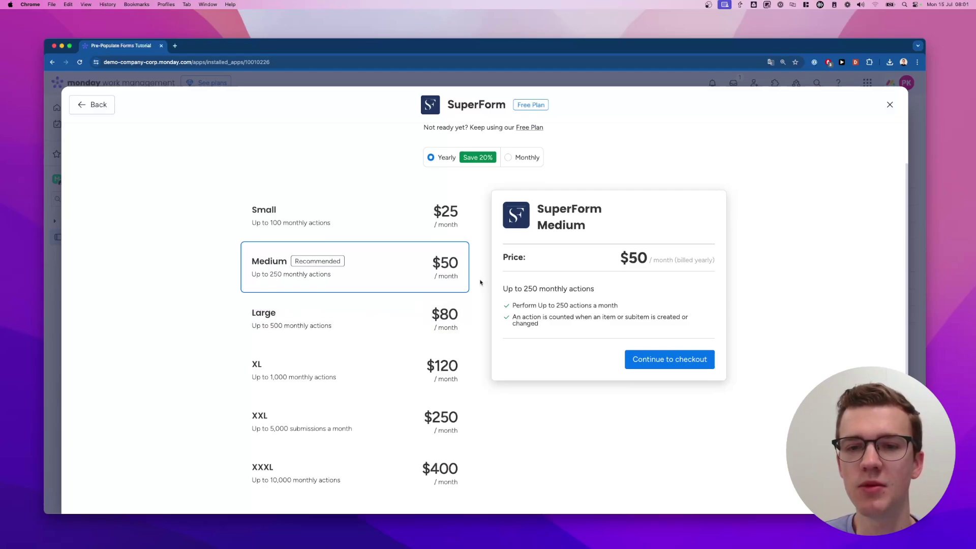
pyautogui.scroll(2, 527, 268)
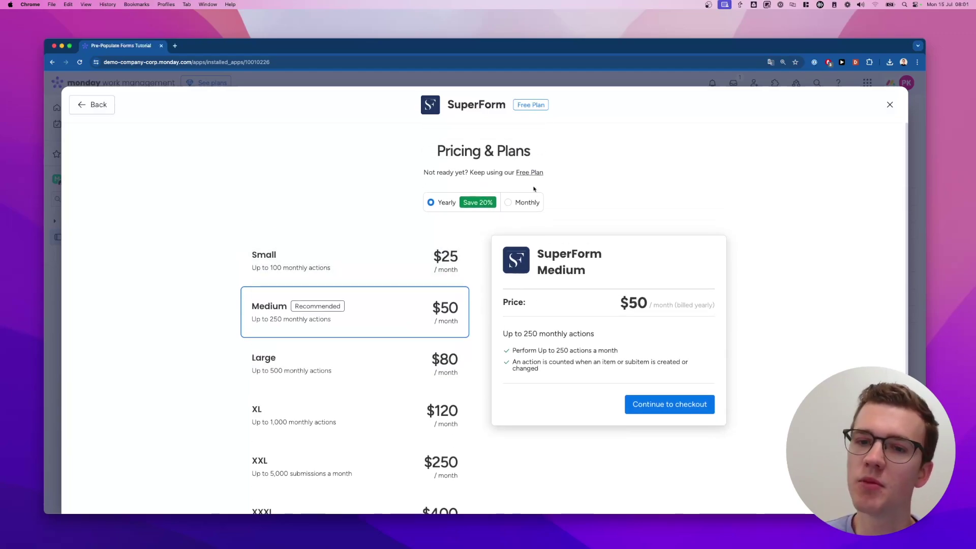
pyautogui.click(90, 111)
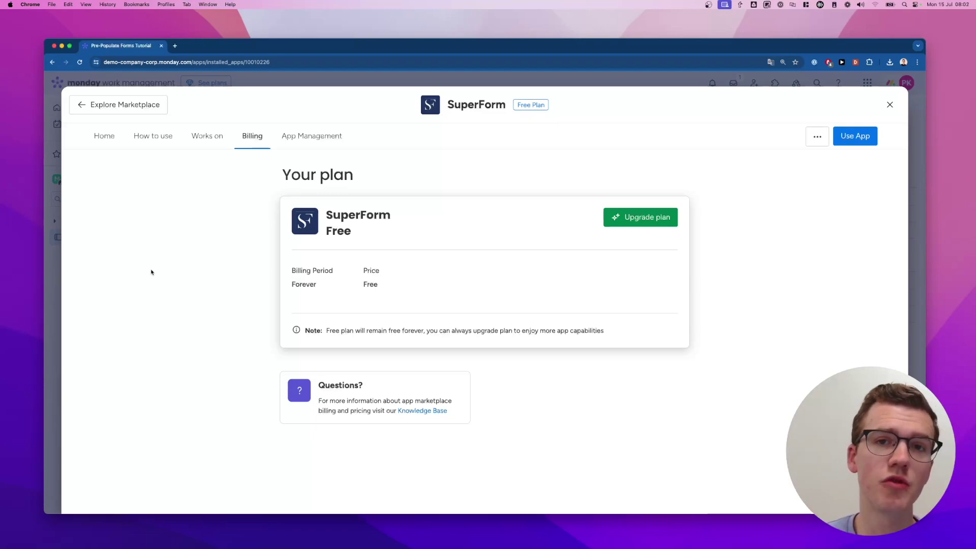
pyautogui.click(108, 140)
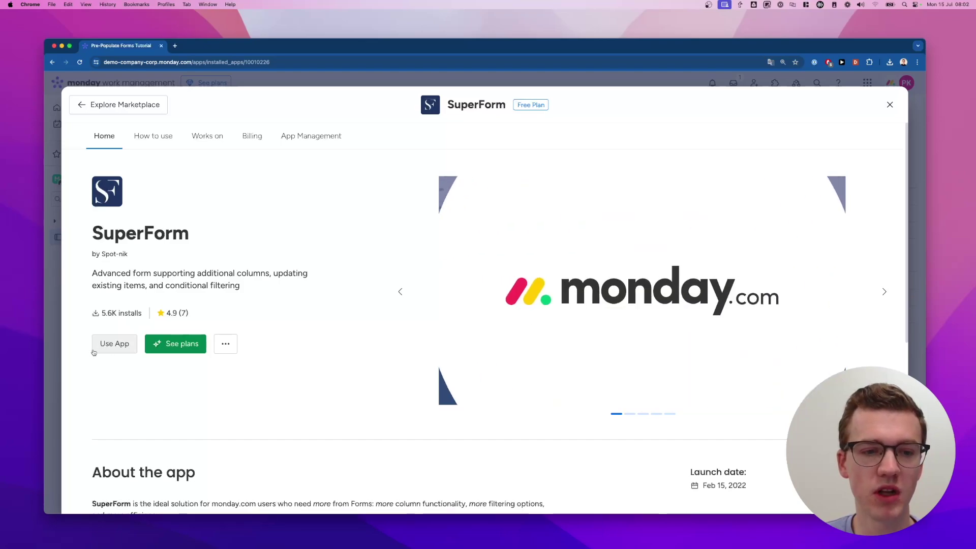
pyautogui.click(110, 343)
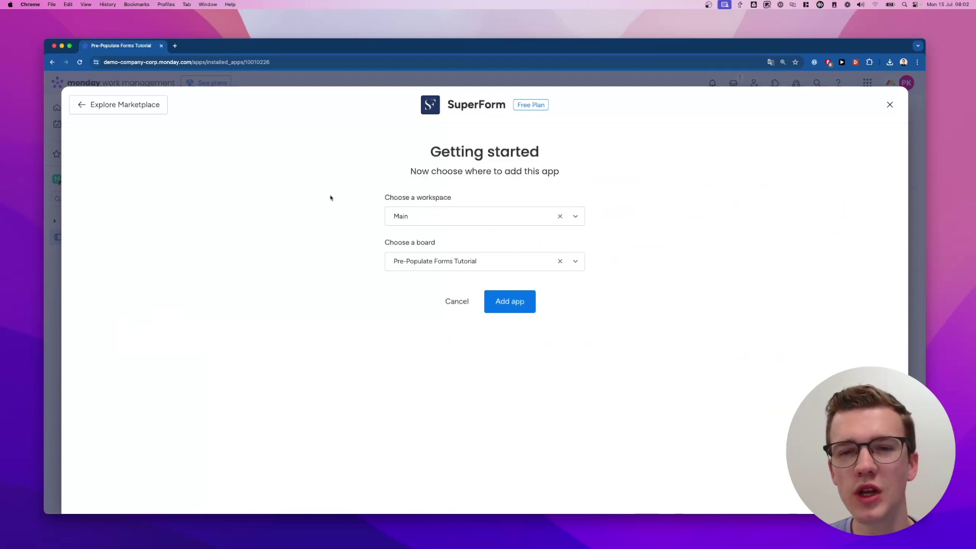
# Keep the Main workspace and add SuperForm to the Pre-Populate Forms Tutorial board
pyautogui.click(449, 218)
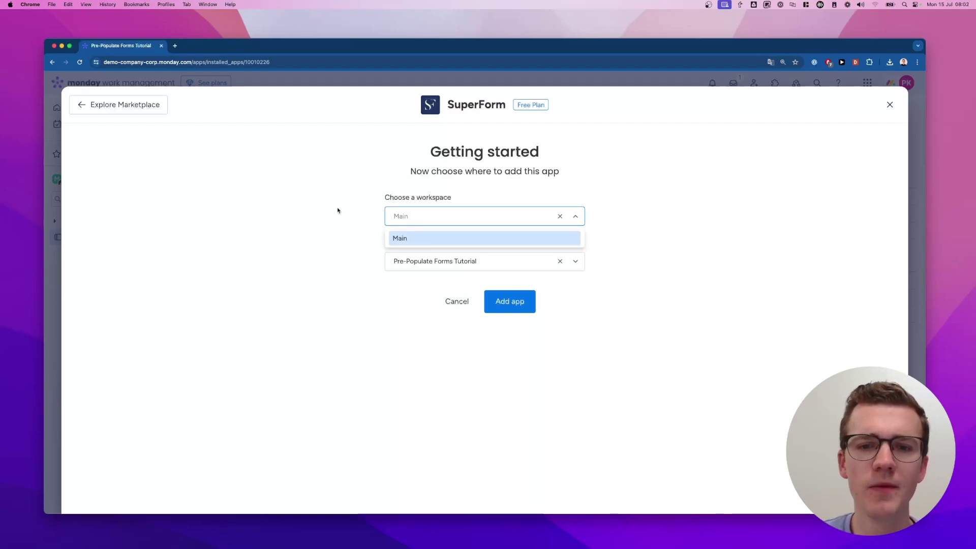
pyautogui.click(337, 211)
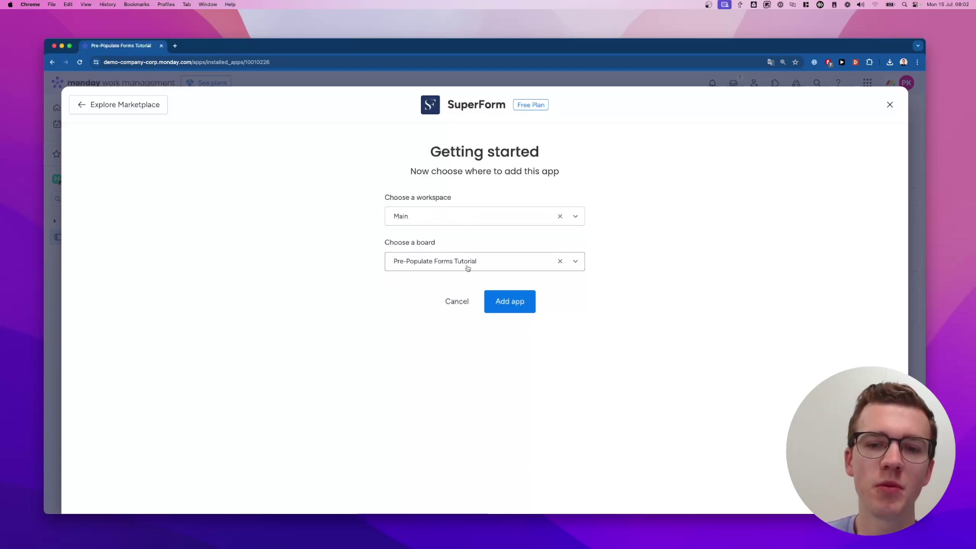
pyautogui.click(509, 304)
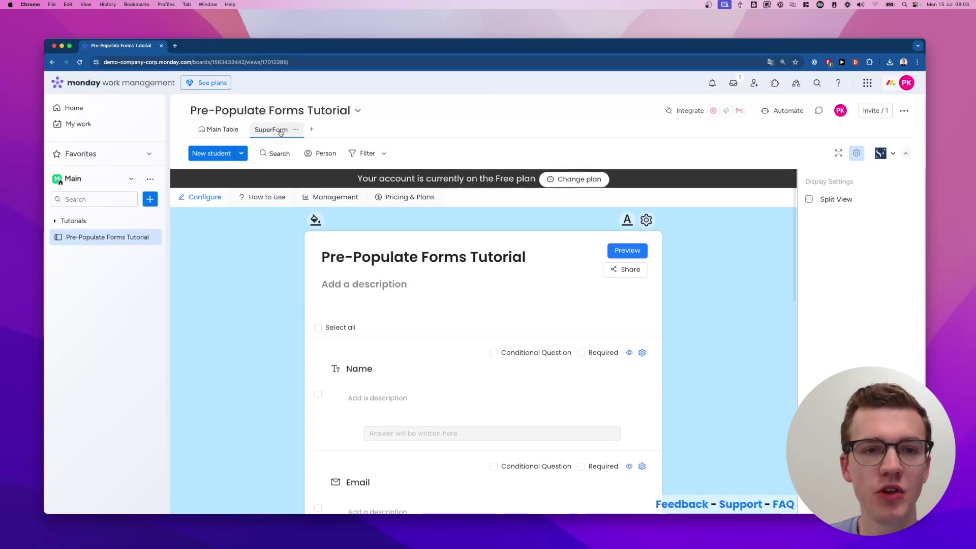
pyautogui.click(219, 130)
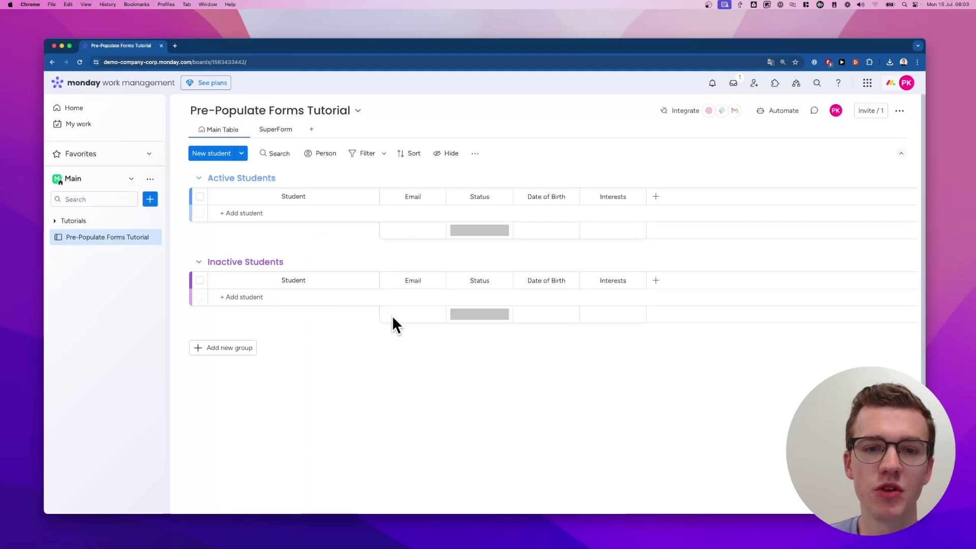
pyautogui.click(275, 130)
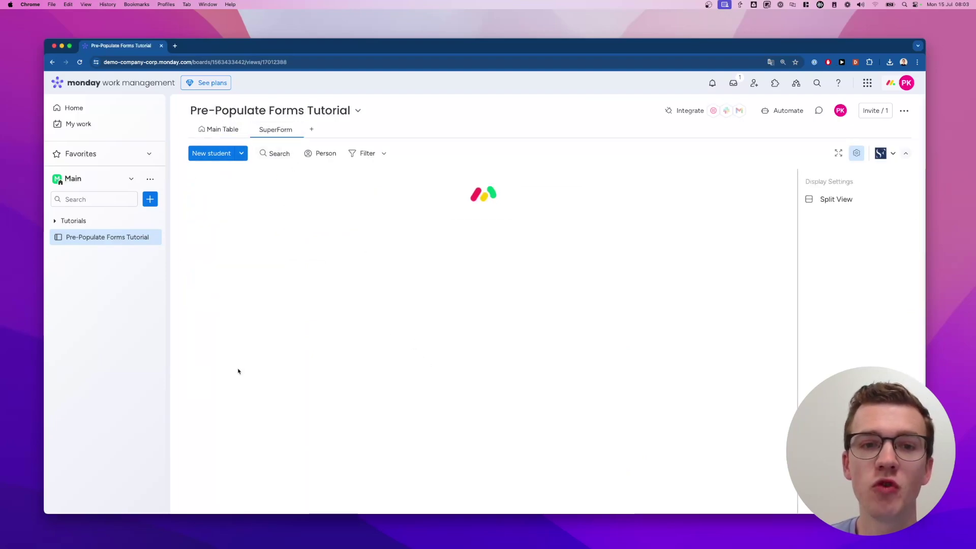
pyautogui.scroll(-2, 261, 360)
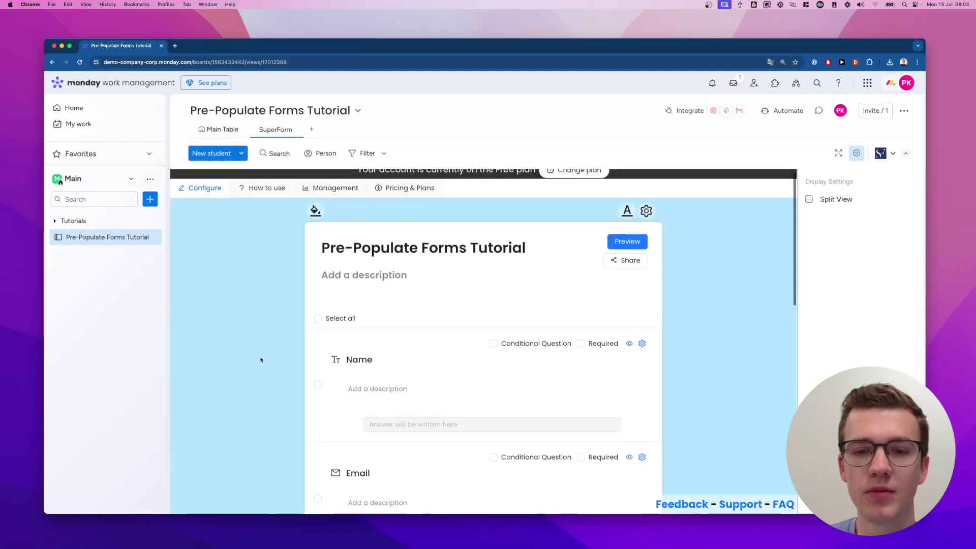
pyautogui.scroll(-3, 325, 295)
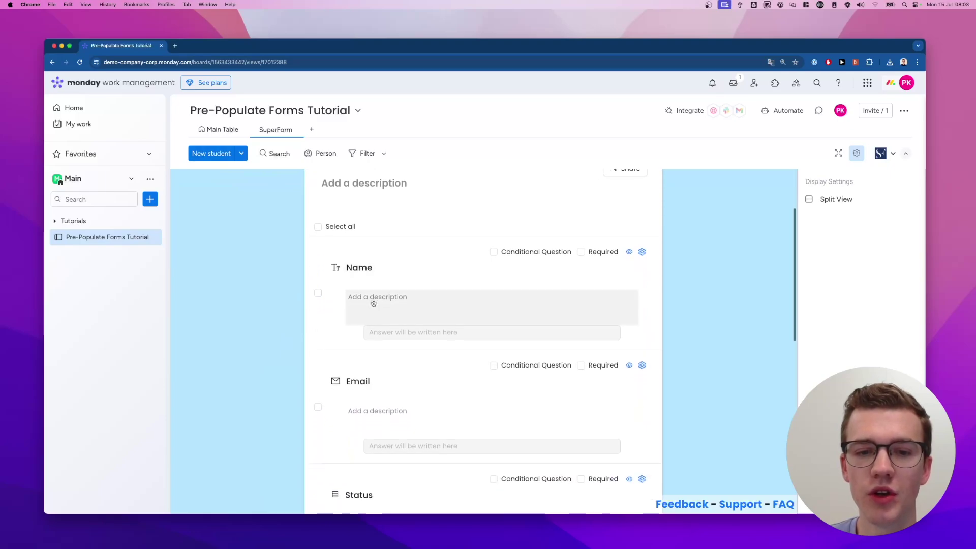
pyautogui.scroll(-9, 324, 292)
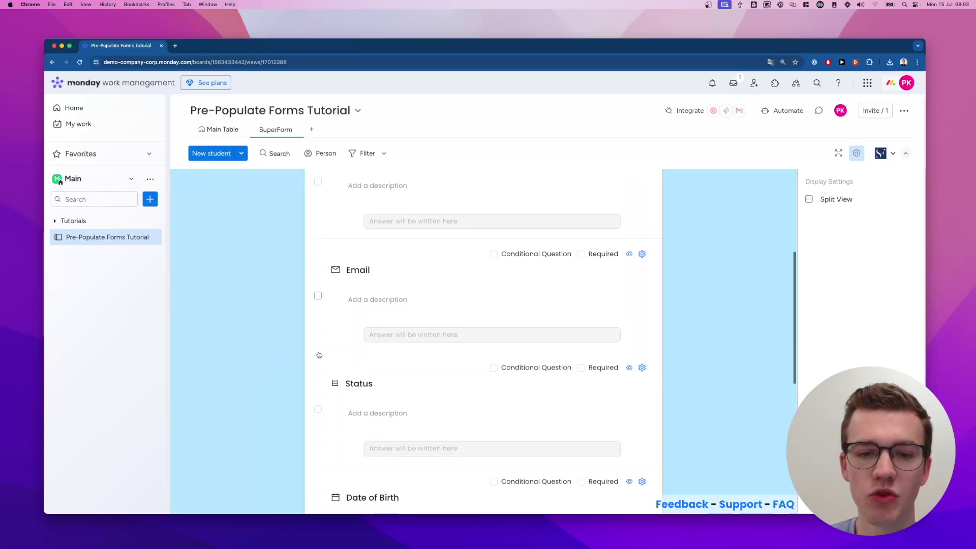
pyautogui.scroll(-6, 321, 354)
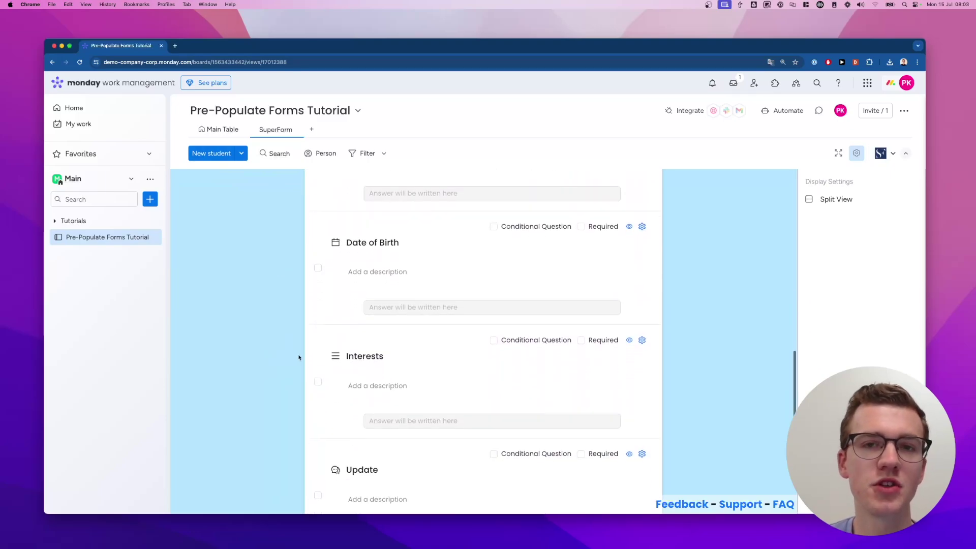
pyautogui.scroll(15, 299, 358)
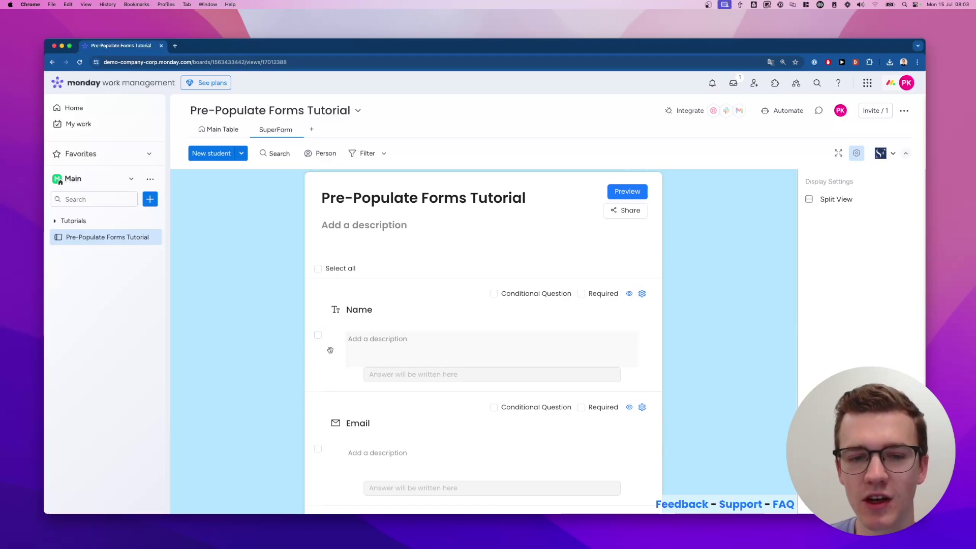
# Rename the first form question to 'Student Name'
pyautogui.click(367, 311)
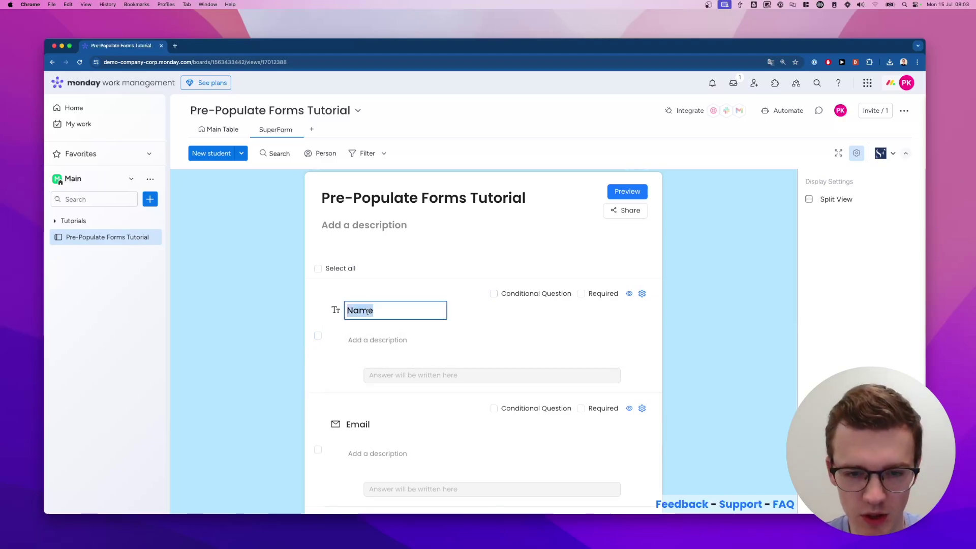
pyautogui.write('First')
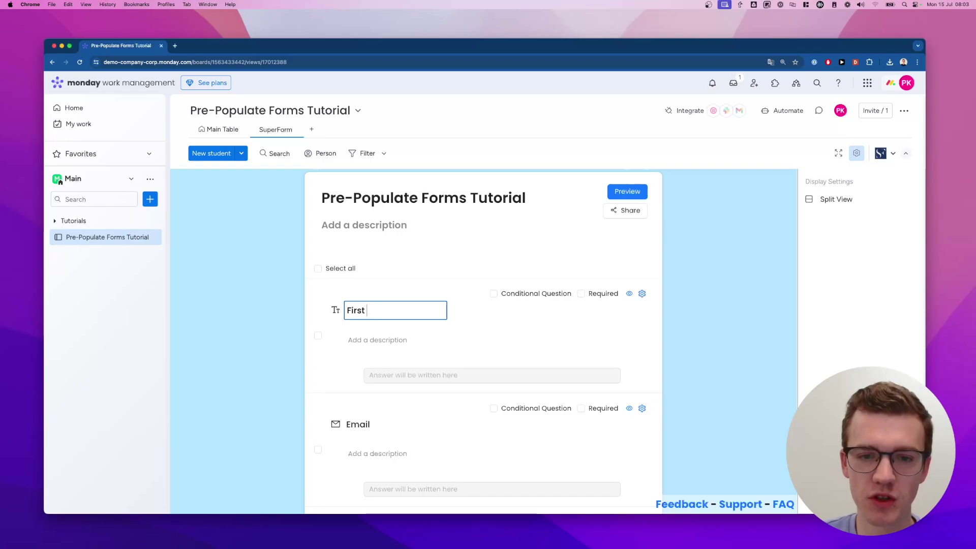
pyautogui.press('super+a')
pyautogui.write('udent Name')
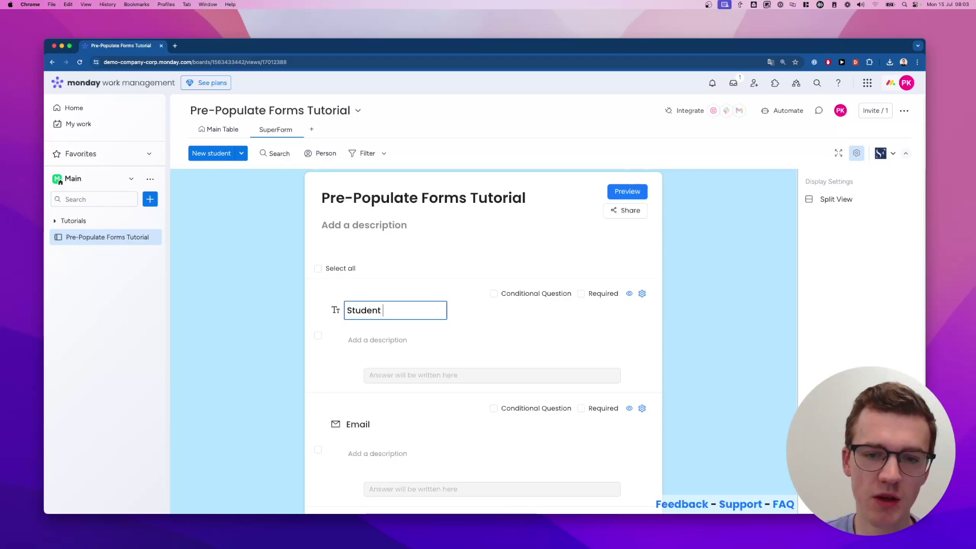
pyautogui.press('Return')
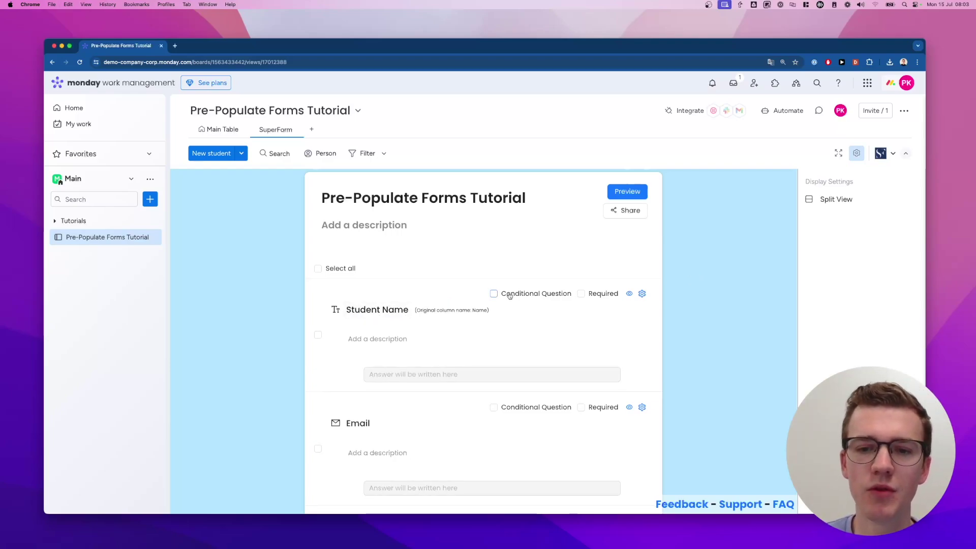
# Toggle Student Name's conditional, required and hide options, leaving it visible with settings unchanged
pyautogui.click(494, 294)
pyautogui.click(493, 294)
pyautogui.click(600, 295)
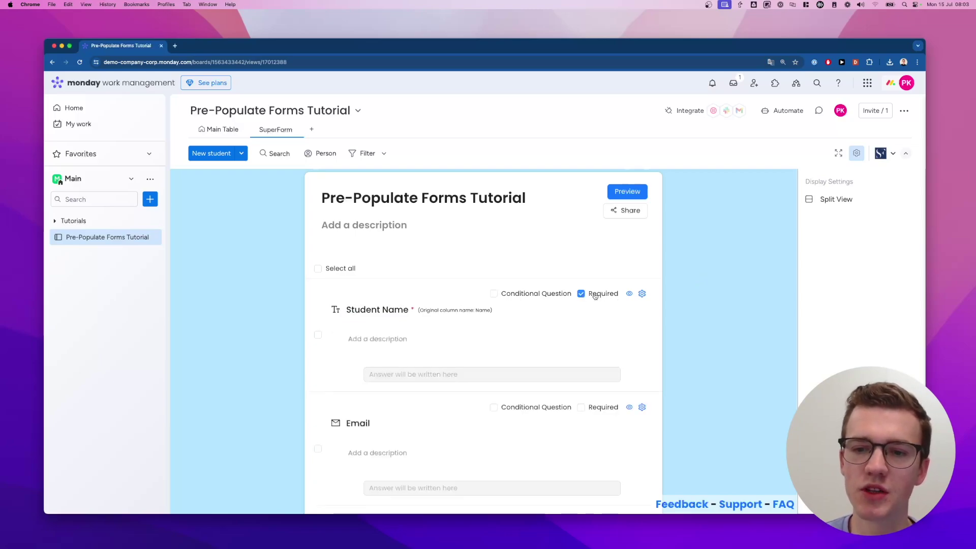
pyautogui.click(630, 293)
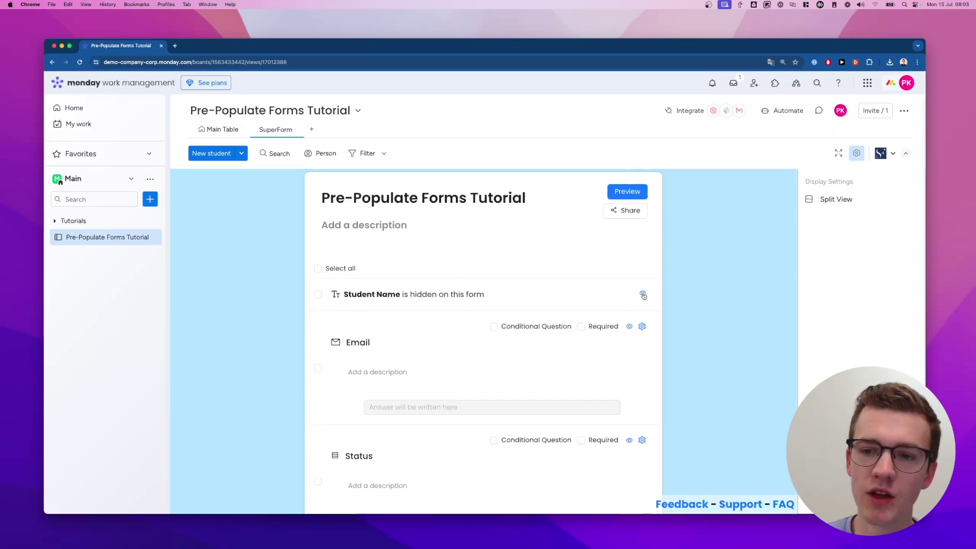
pyautogui.click(643, 295)
pyautogui.click(642, 295)
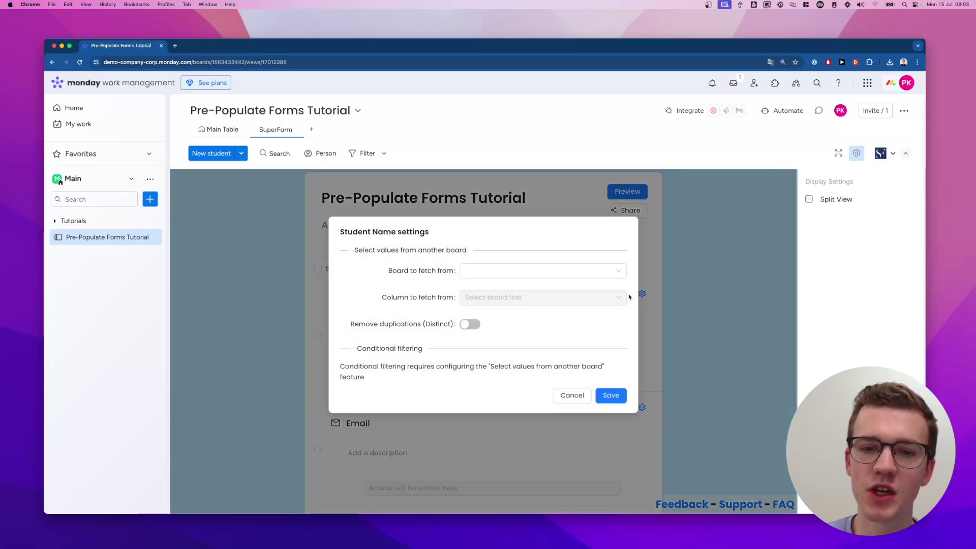
pyautogui.click(676, 327)
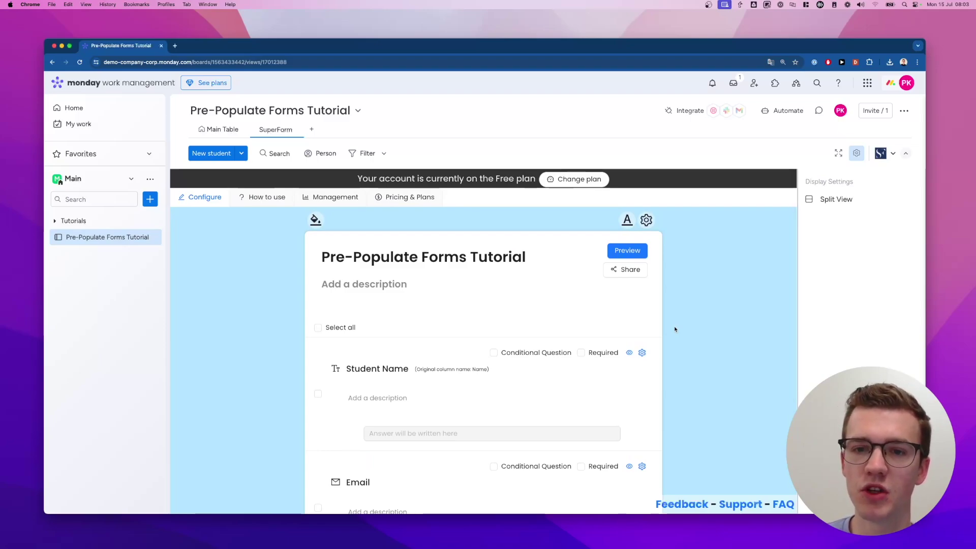
# Check the Status choices in the live preview, then hide the Status question
pyautogui.click(626, 251)
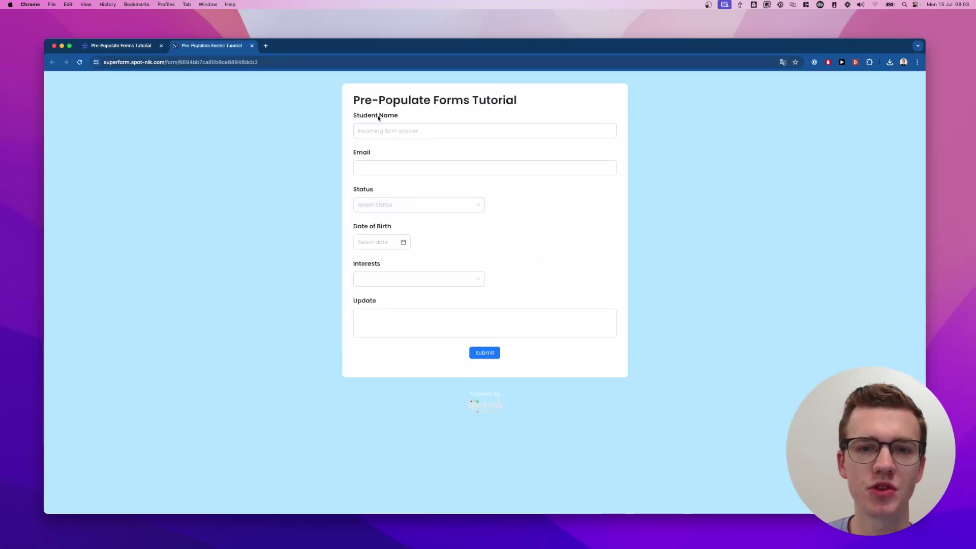
pyautogui.click(375, 204)
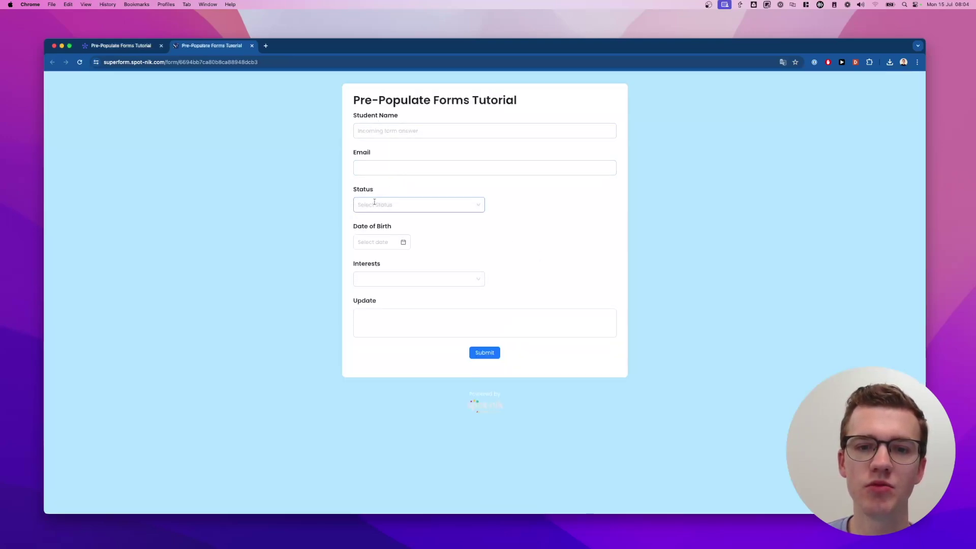
pyautogui.click(341, 224)
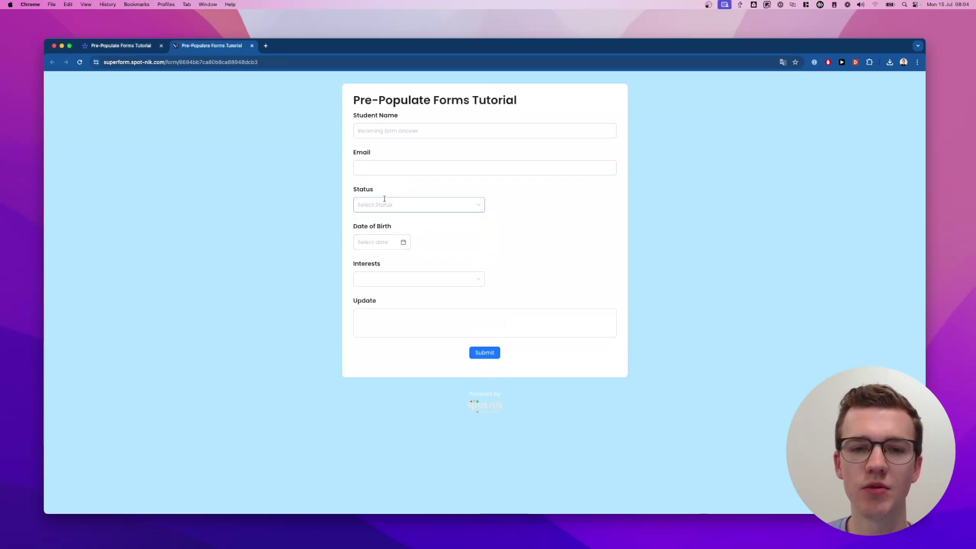
pyautogui.click(117, 46)
pyautogui.scroll(-5, 429, 346)
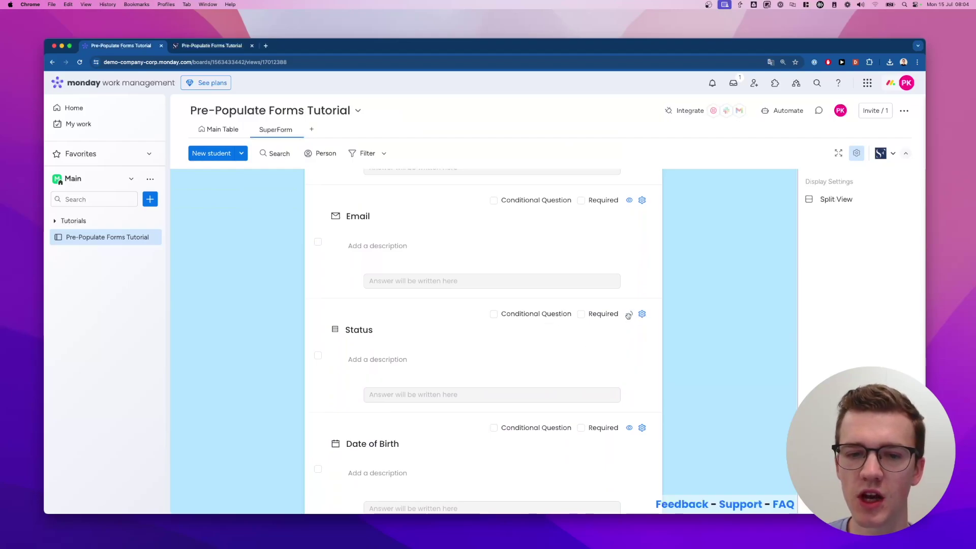
pyautogui.click(628, 314)
# Check the Interests choices in the preview, then hide the Update question
pyautogui.click(224, 44)
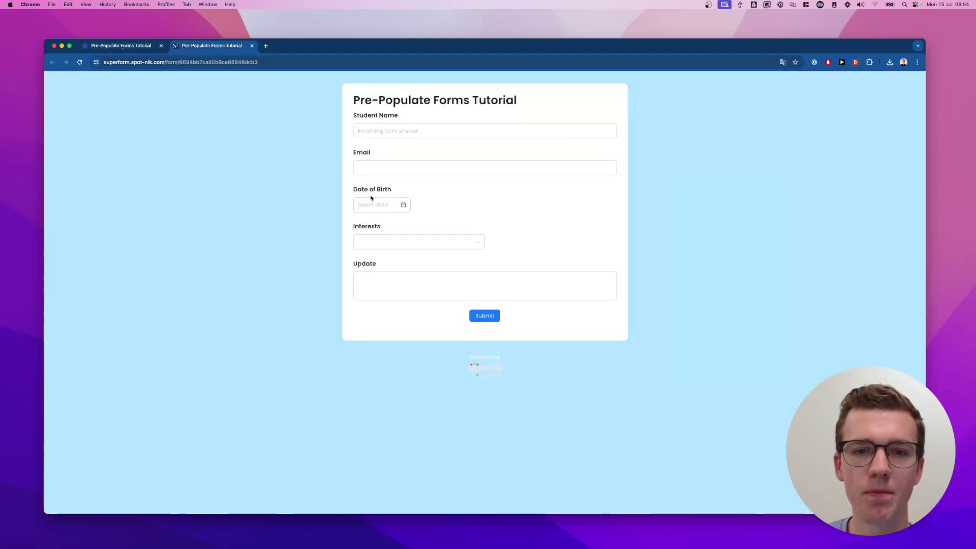
pyautogui.click(379, 241)
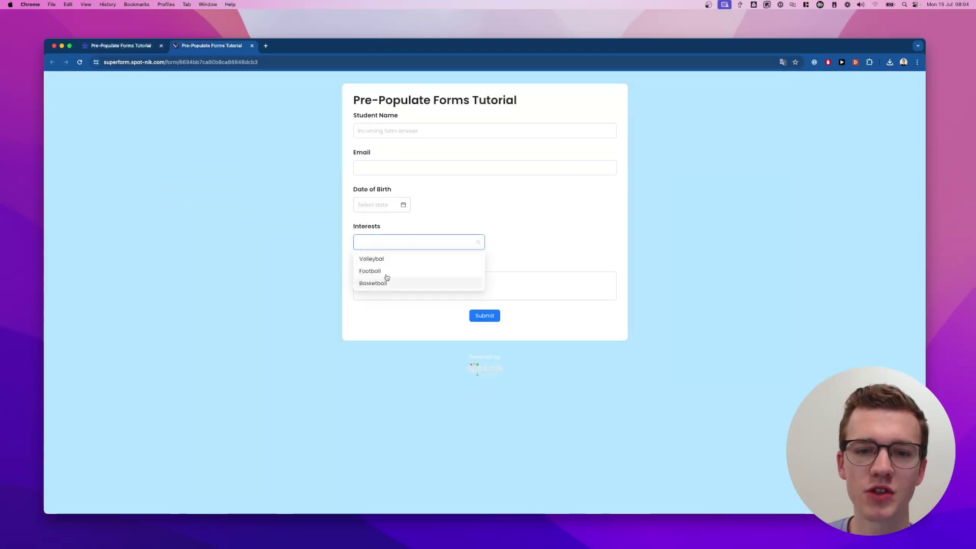
pyautogui.click(304, 237)
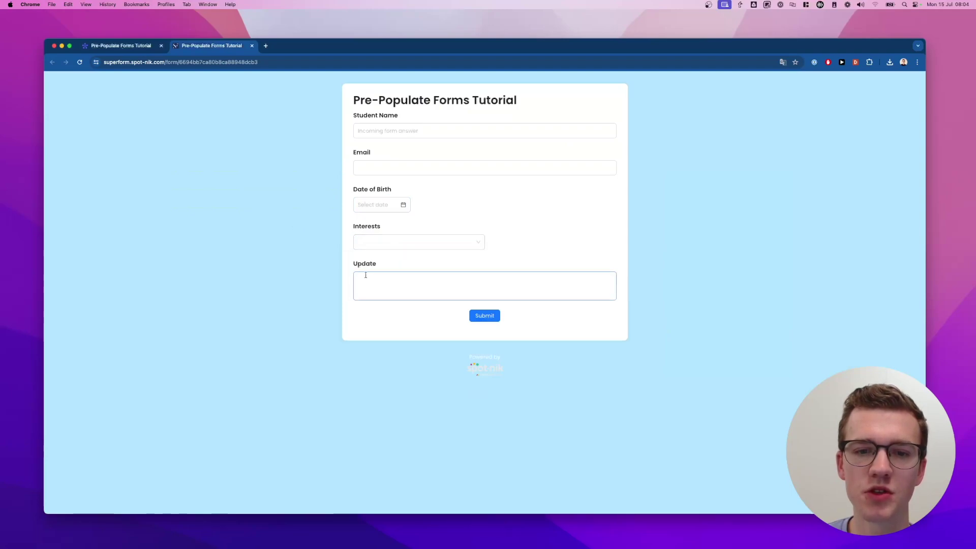
pyautogui.click(138, 52)
pyautogui.scroll(-4, 449, 289)
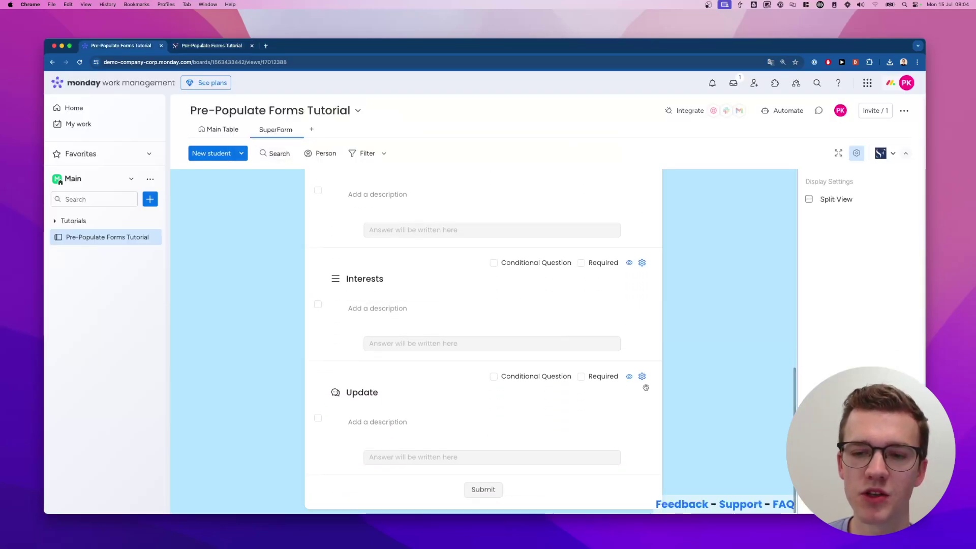
pyautogui.click(629, 377)
pyautogui.click(219, 129)
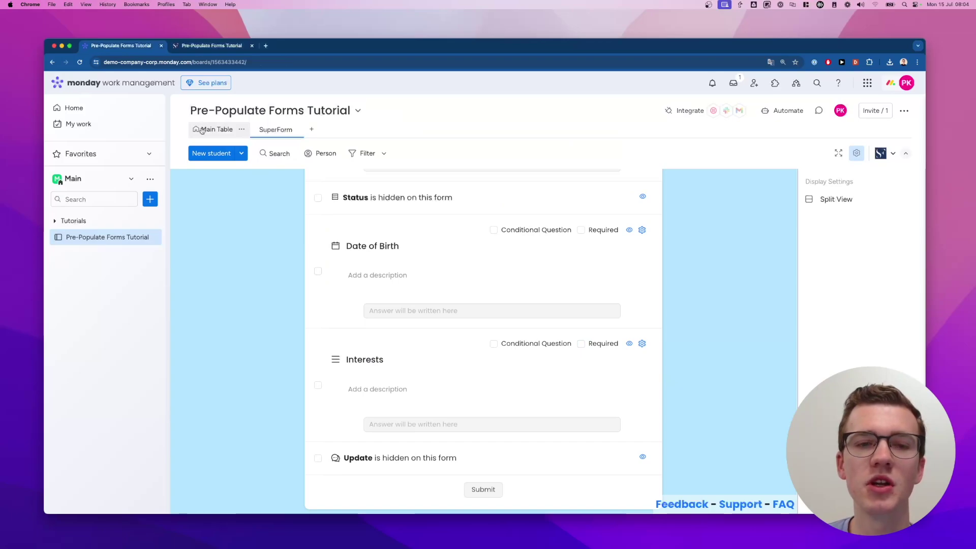
# Add a student named Test to Active Students and post the update 'asdfasdf'
pyautogui.click(302, 212)
pyautogui.write('Test')
pyautogui.press('Return')
pyautogui.click(363, 213)
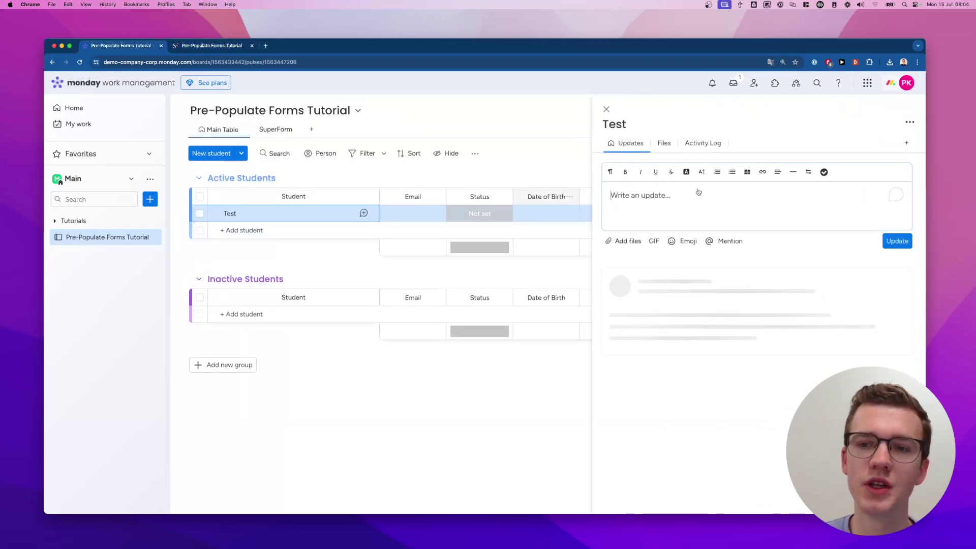
pyautogui.write('asdfasdf')
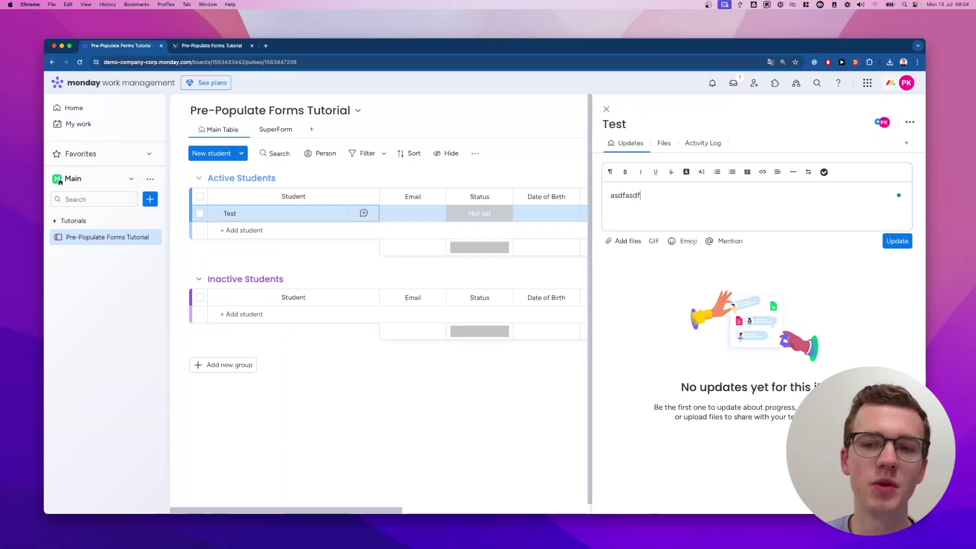
pyautogui.press('super+Return')
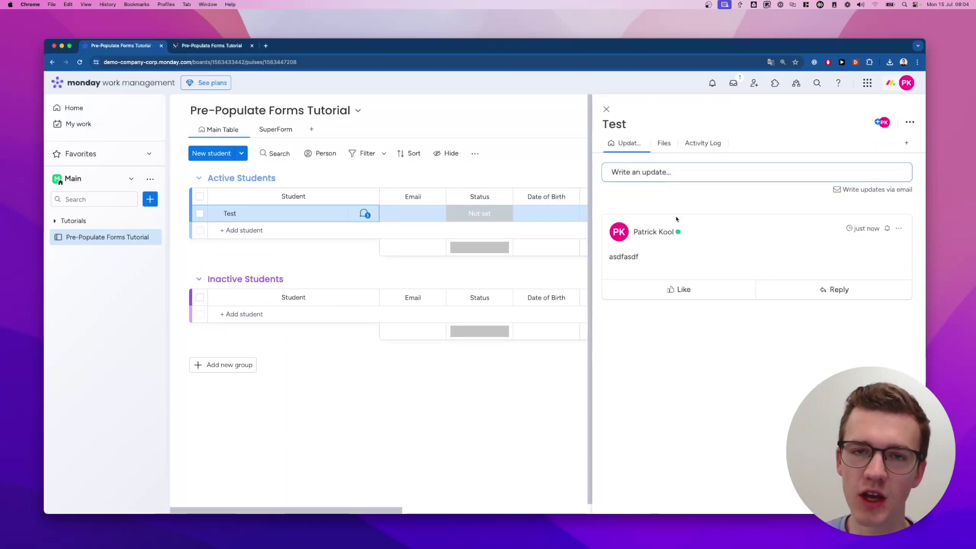
pyautogui.click(898, 228)
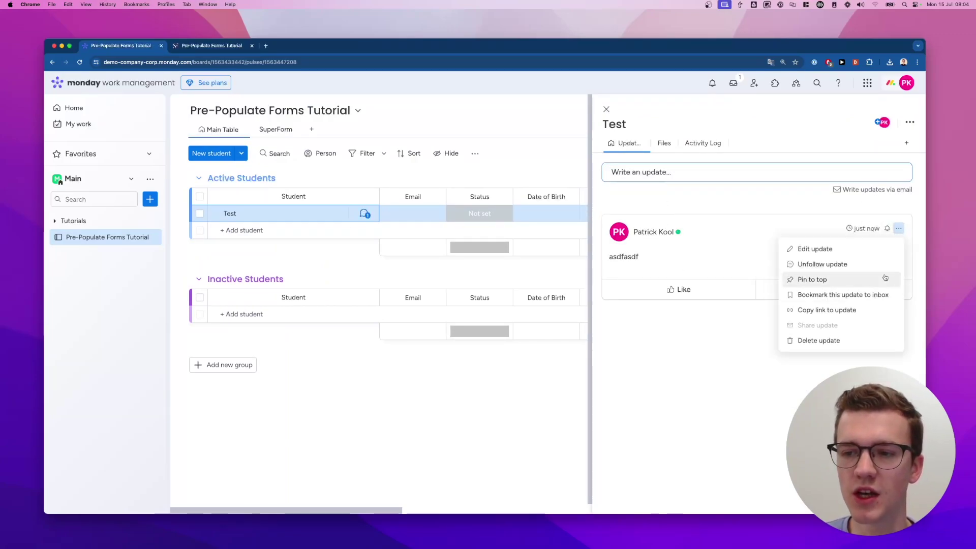
# Delete the Test student row and confirm the deletion
pyautogui.rightClick(319, 210)
pyautogui.click(348, 418)
pyautogui.click(584, 312)
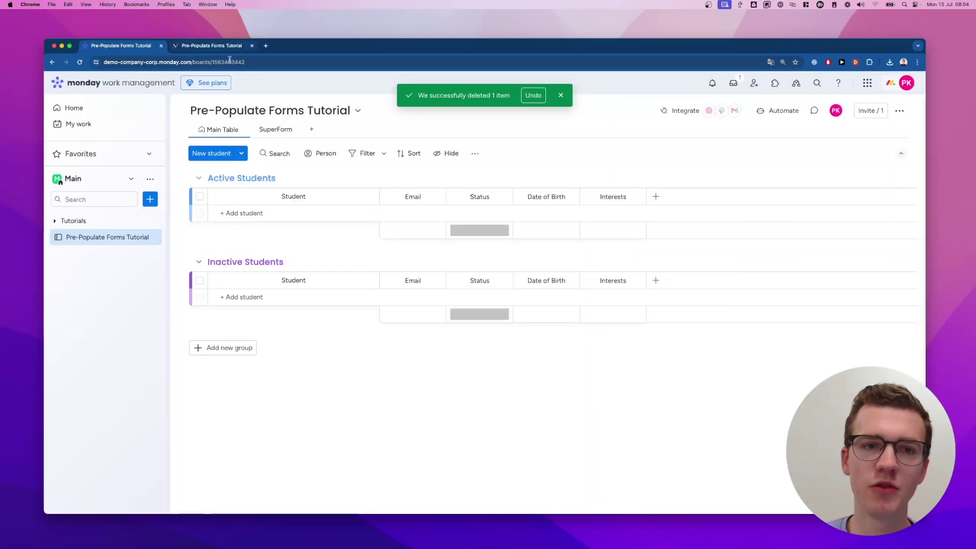
pyautogui.click(275, 130)
# Set the form background to the gradient picture from the Image options
pyautogui.hotkey('ctrl', 'Tab')
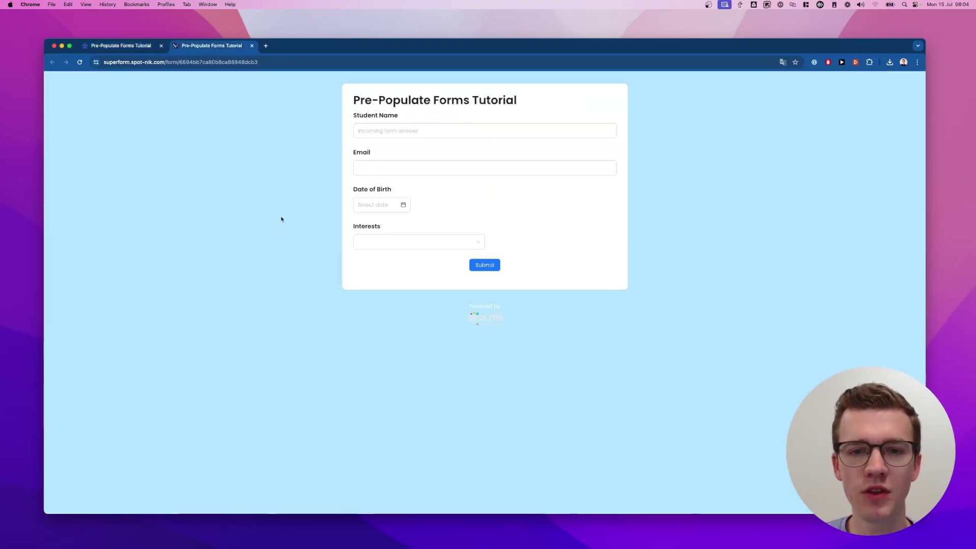
pyautogui.click(124, 47)
pyautogui.click(316, 220)
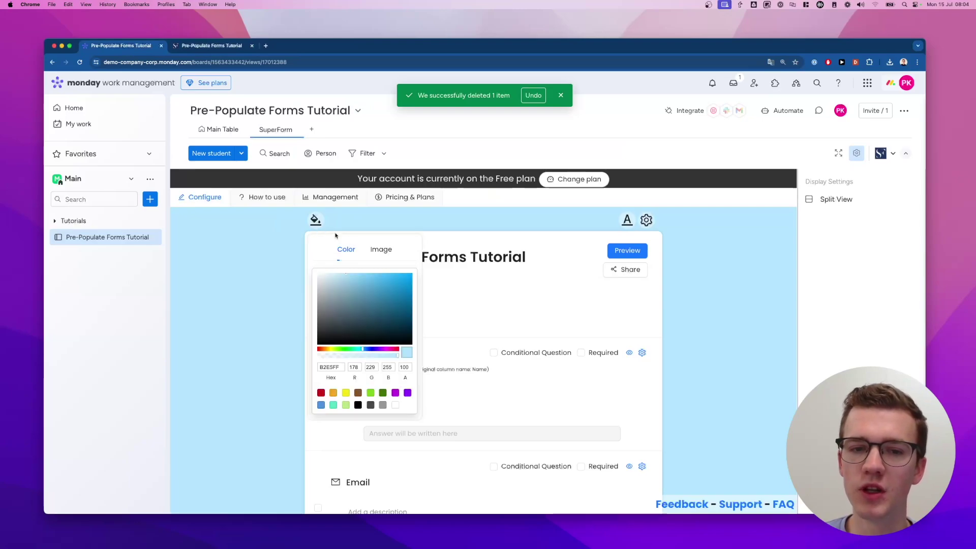
pyautogui.click(380, 250)
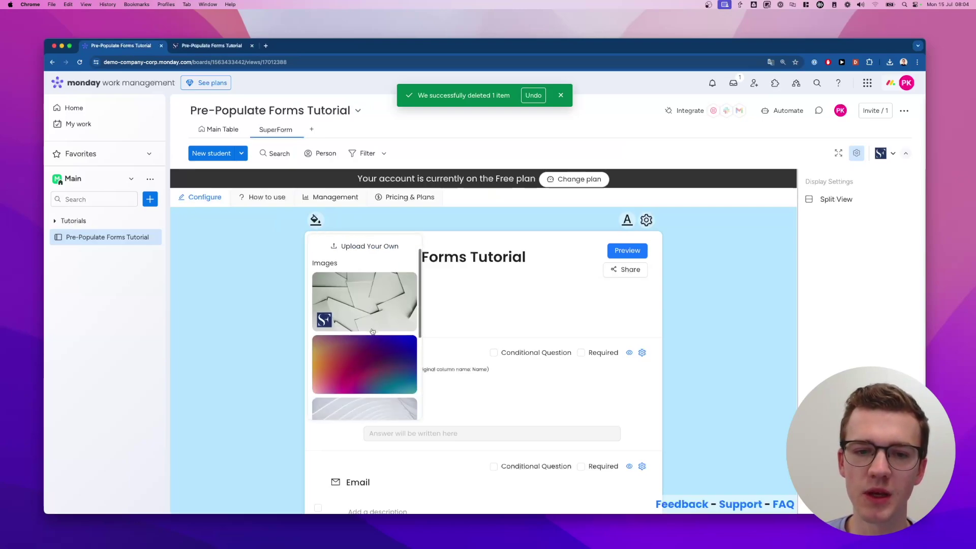
pyautogui.click(363, 360)
pyautogui.click(487, 257)
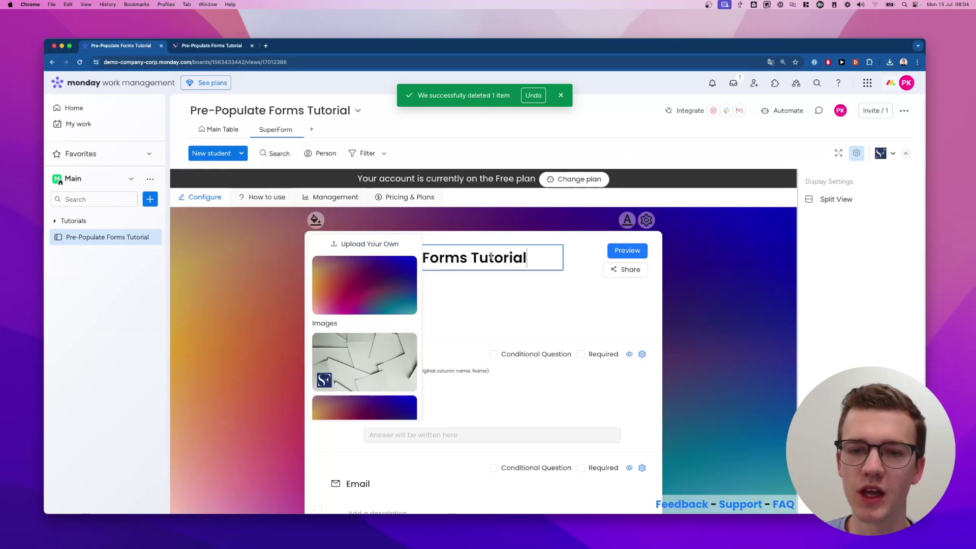
pyautogui.click(330, 224)
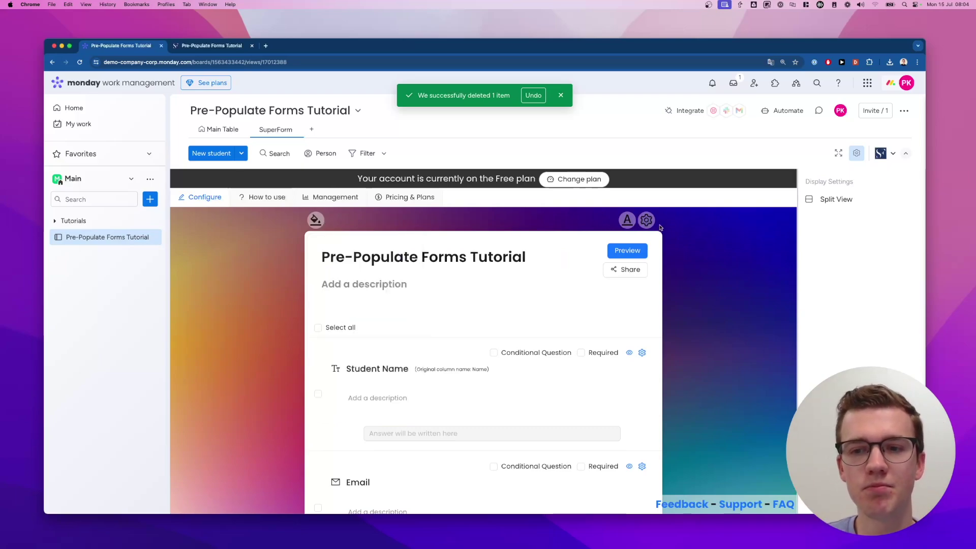
# Enable Show logo, upload a custom logo image file, and save the form settings
pyautogui.click(643, 220)
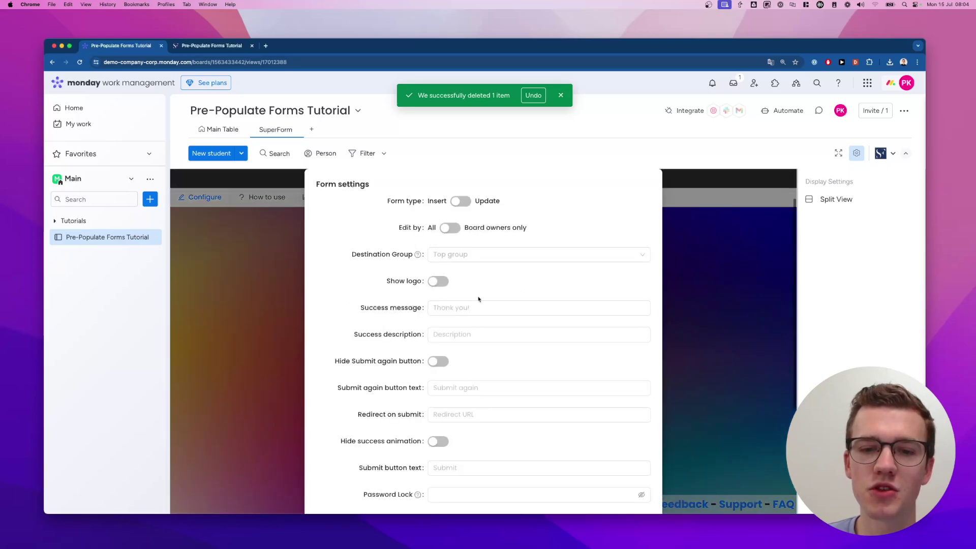
pyautogui.click(438, 281)
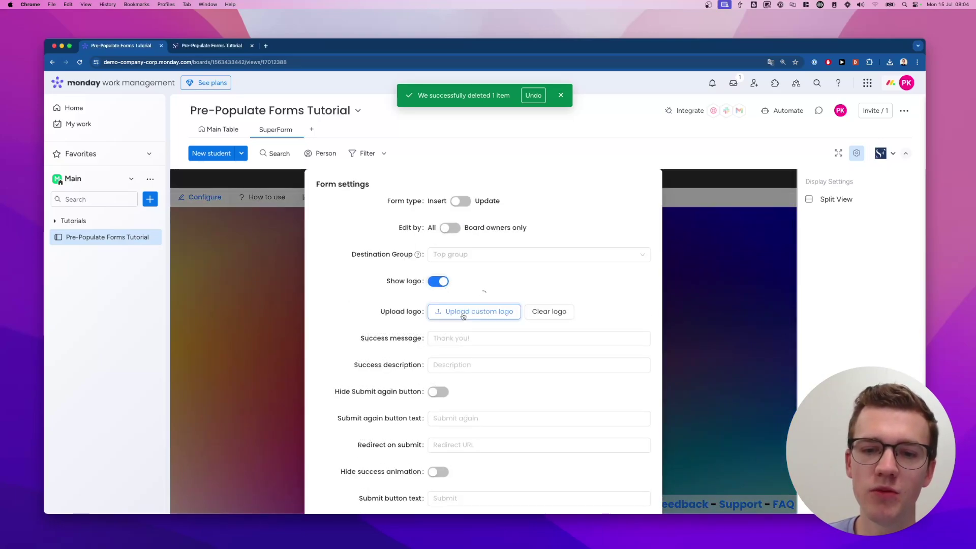
pyautogui.click(475, 312)
pyautogui.doubleClick(451, 240)
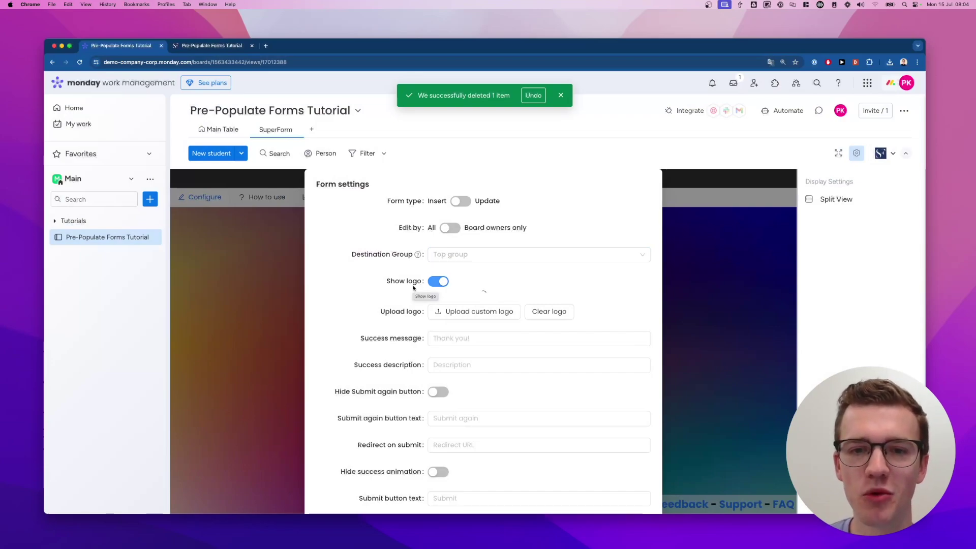
pyautogui.scroll(-3, 402, 290)
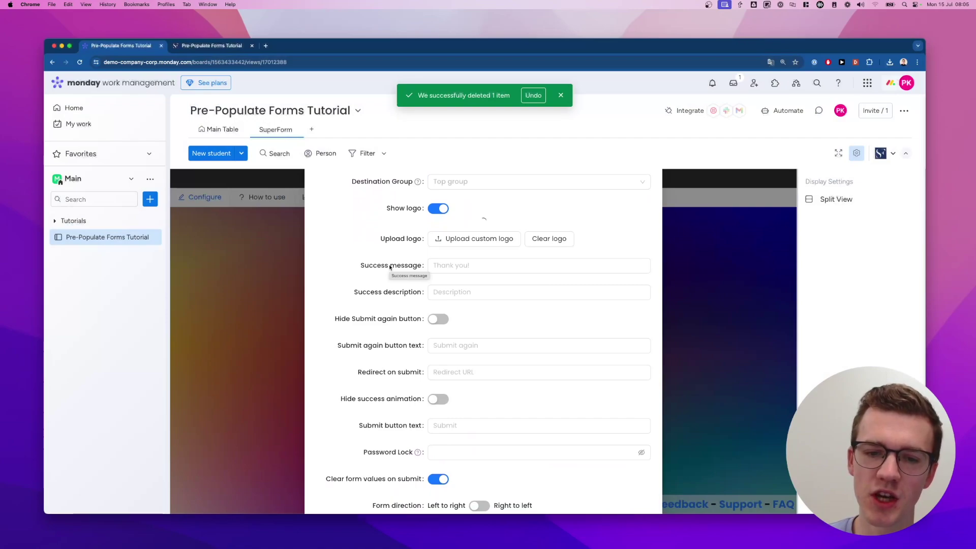
pyautogui.scroll(-5, 390, 266)
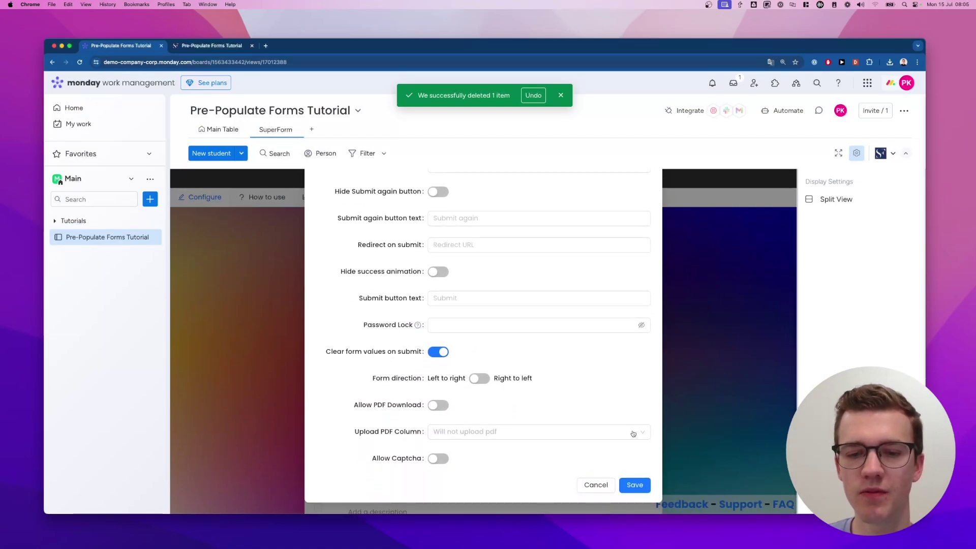
pyautogui.click(634, 485)
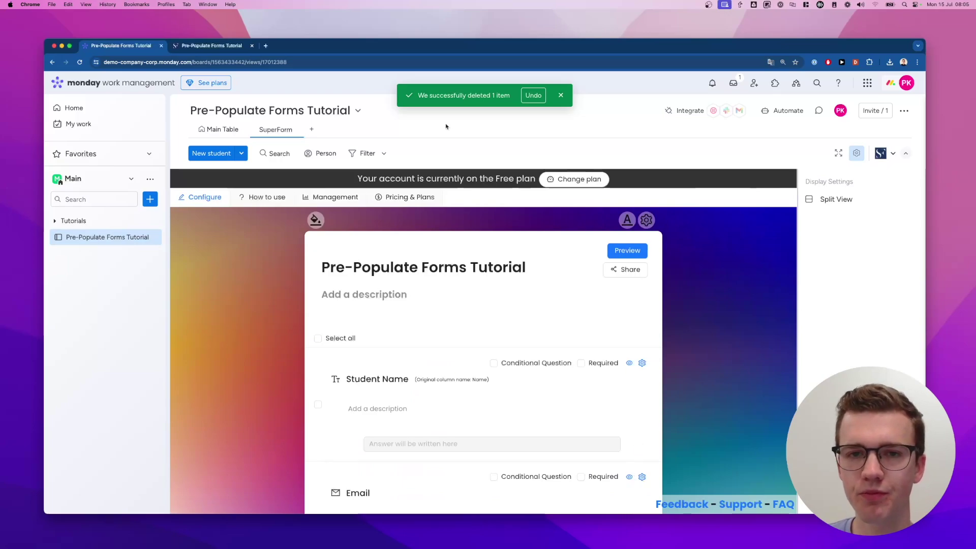
pyautogui.click(247, 47)
# Reload the live form and enter the student's name and email address
pyautogui.click(79, 63)
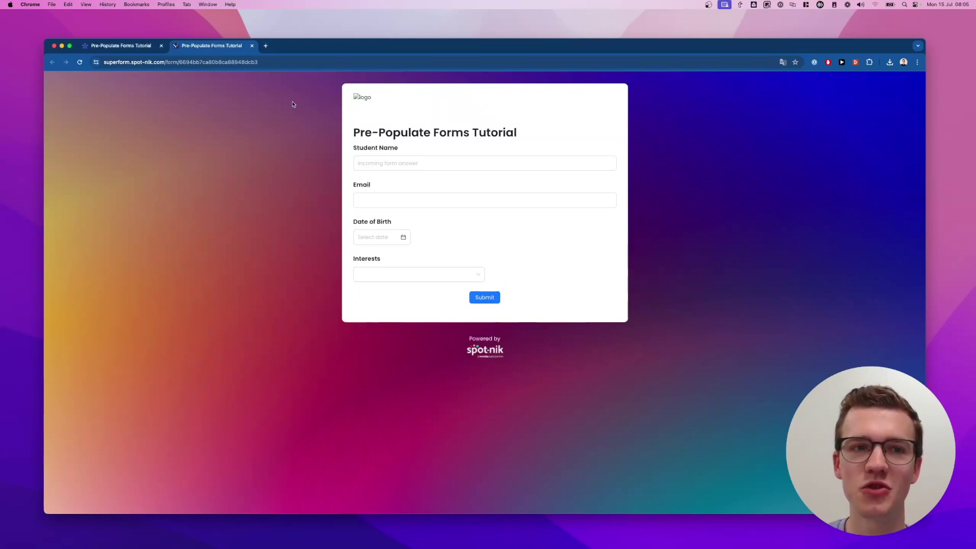
pyautogui.click(439, 164)
pyautogui.click(279, 111)
pyautogui.click(403, 161)
pyautogui.write('Patrick')
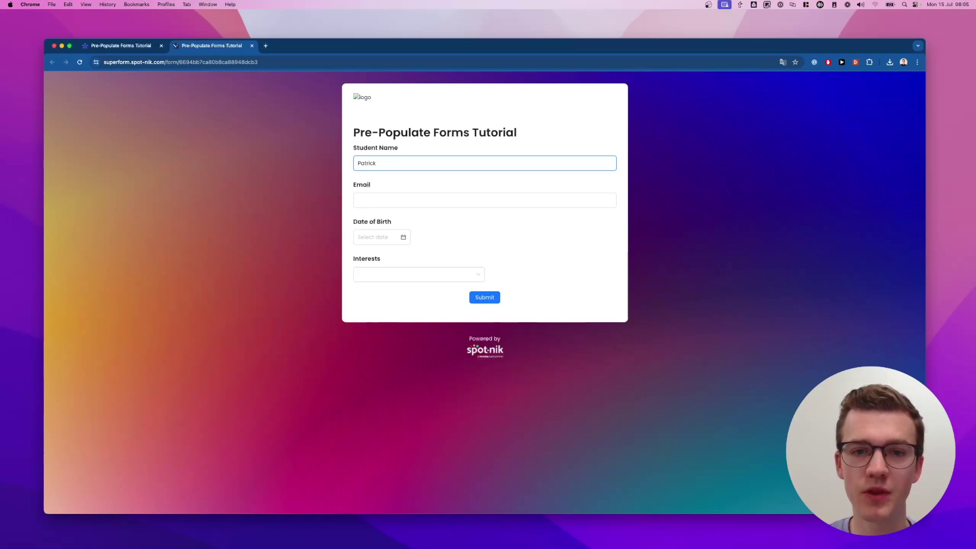
pyautogui.click(358, 200)
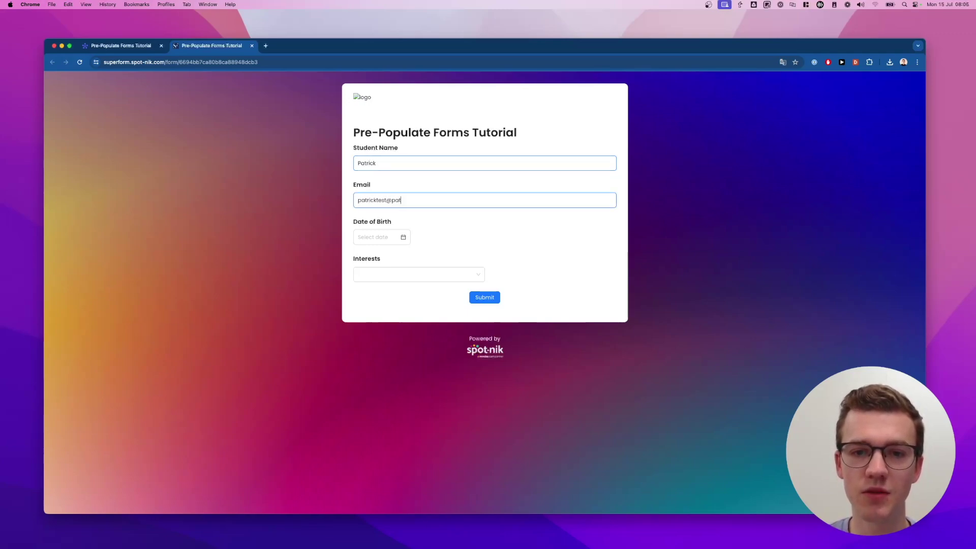
pyautogui.click(376, 237)
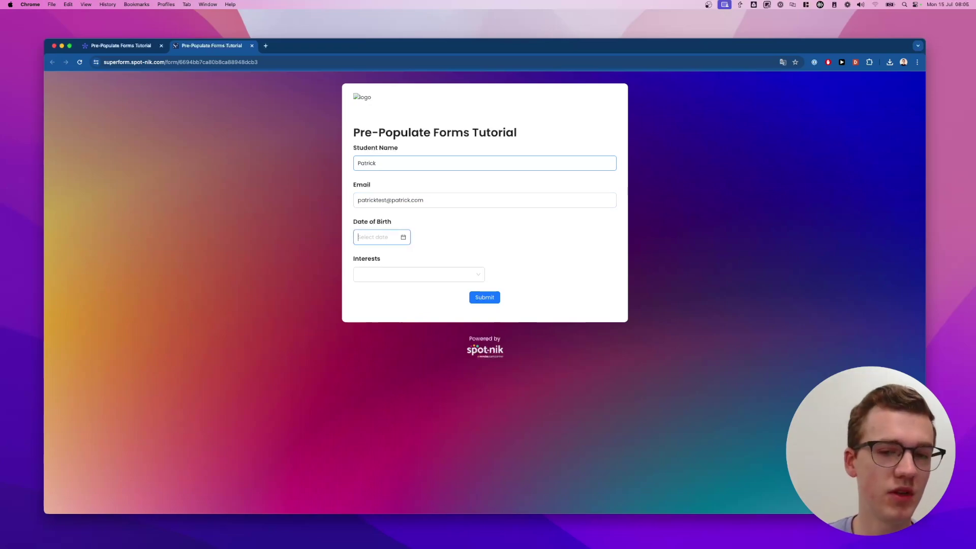
# Set date of birth 07/01/2024, choose Volleyball and Basketball interests, and submit
pyautogui.click(401, 238)
pyautogui.click(380, 286)
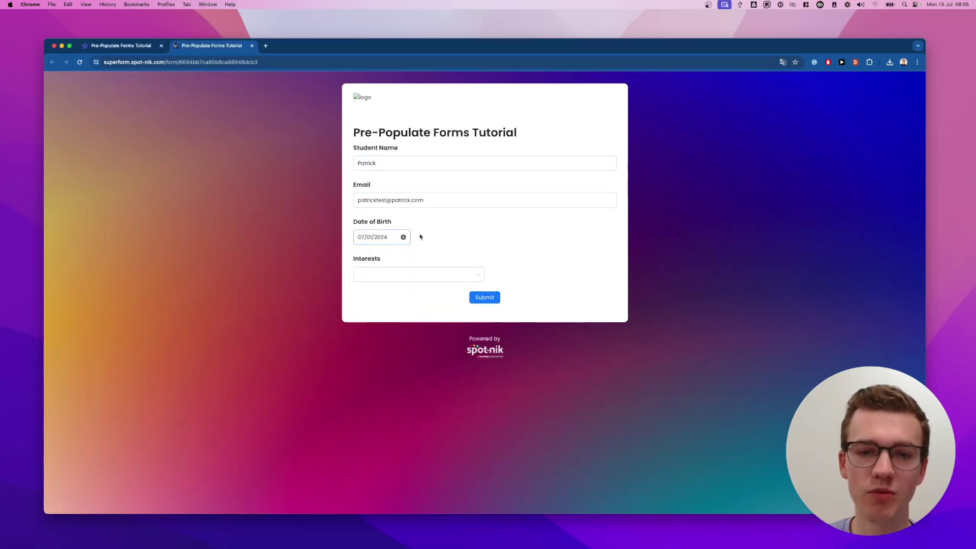
pyautogui.click(412, 275)
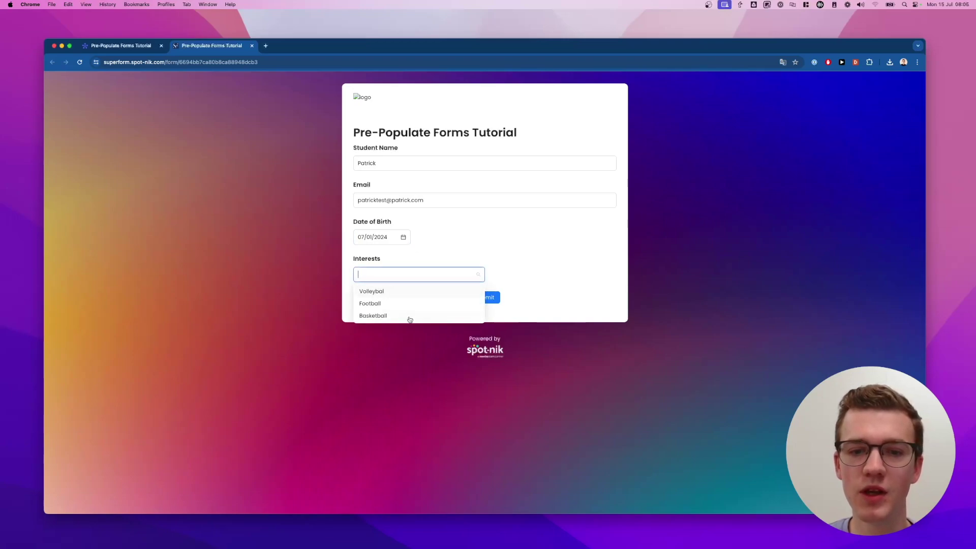
pyautogui.click(399, 291)
pyautogui.click(377, 316)
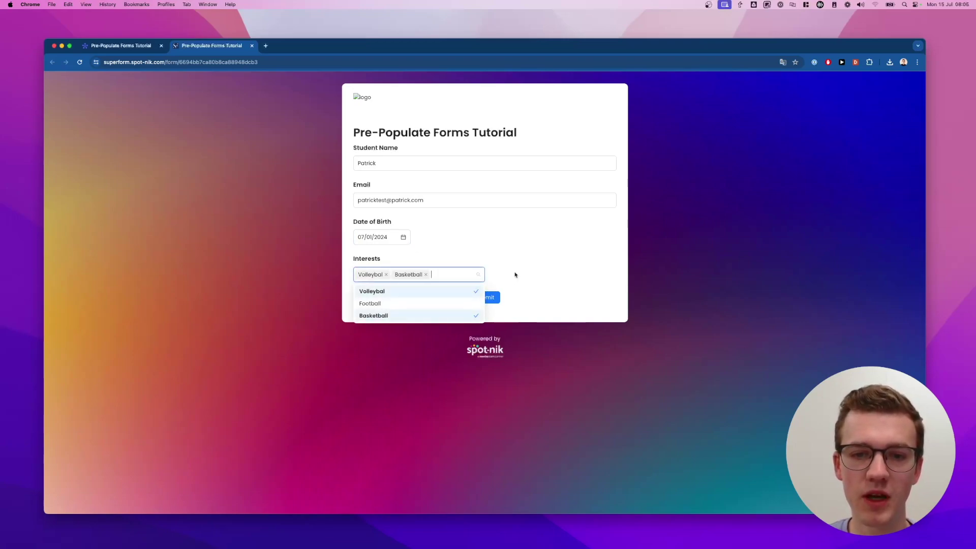
pyautogui.click(492, 296)
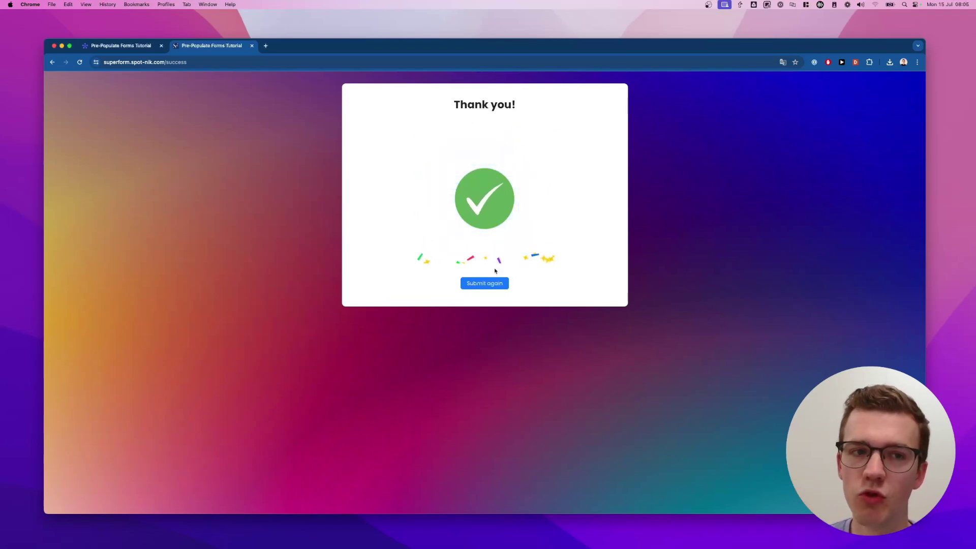
pyautogui.click(145, 46)
pyautogui.click(219, 129)
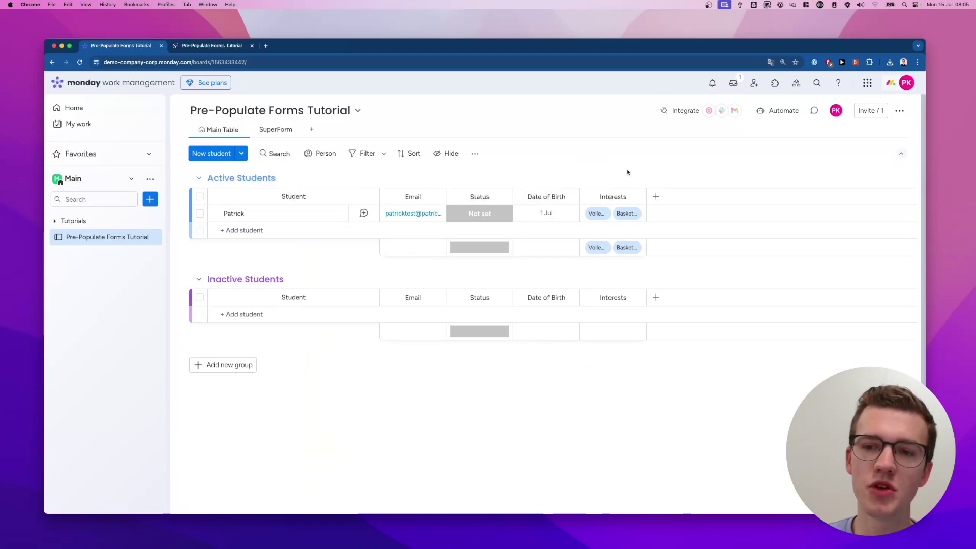
# Add a Link column after Interests and title it 'Update Link'
pyautogui.click(655, 196)
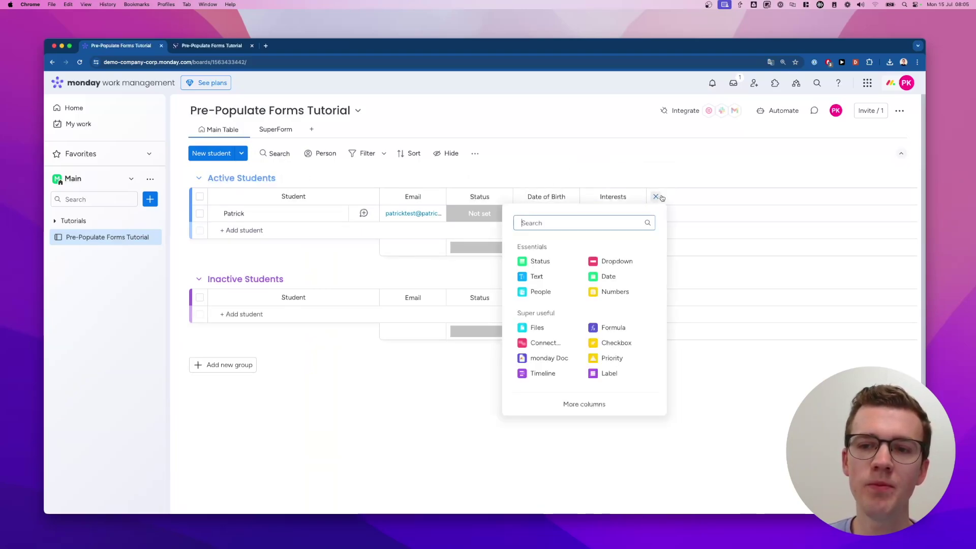
pyautogui.write('link')
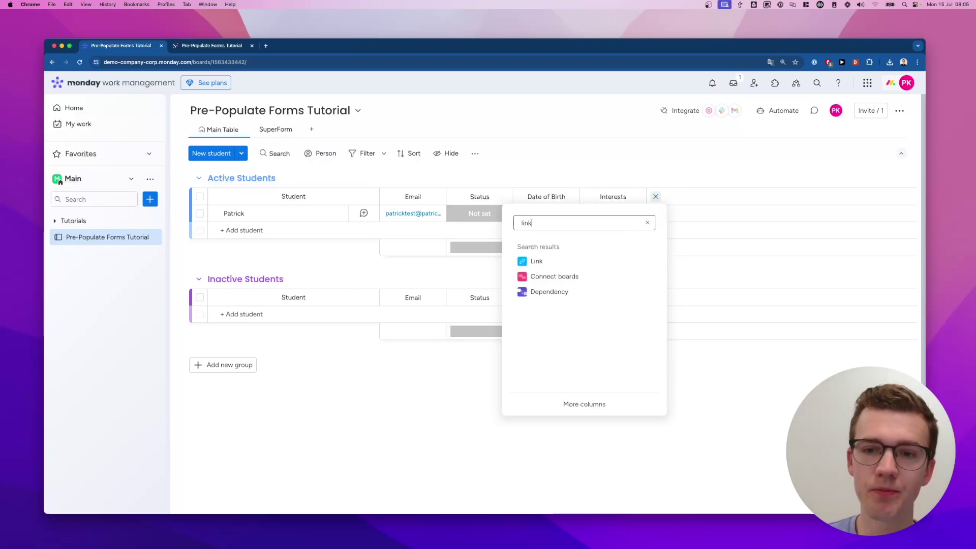
pyautogui.click(558, 261)
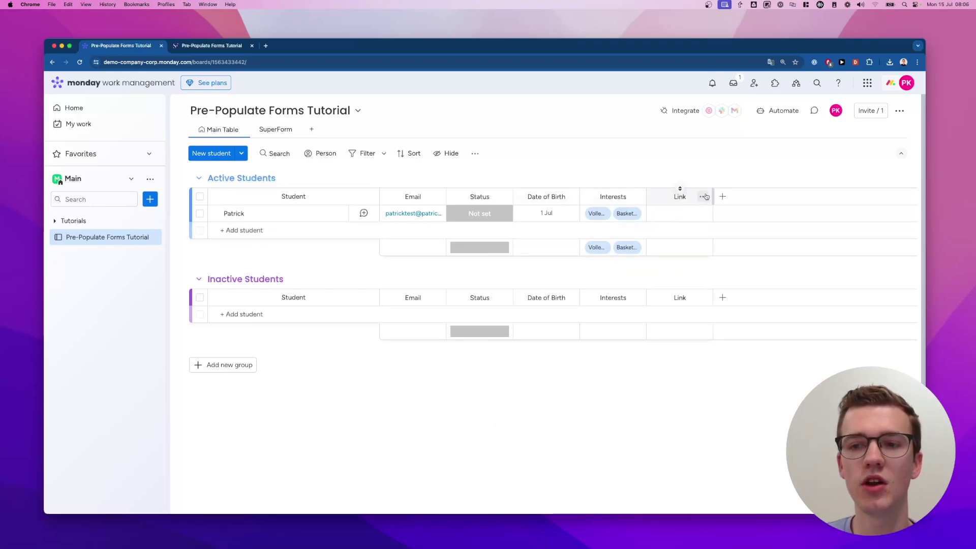
pyautogui.click(683, 196)
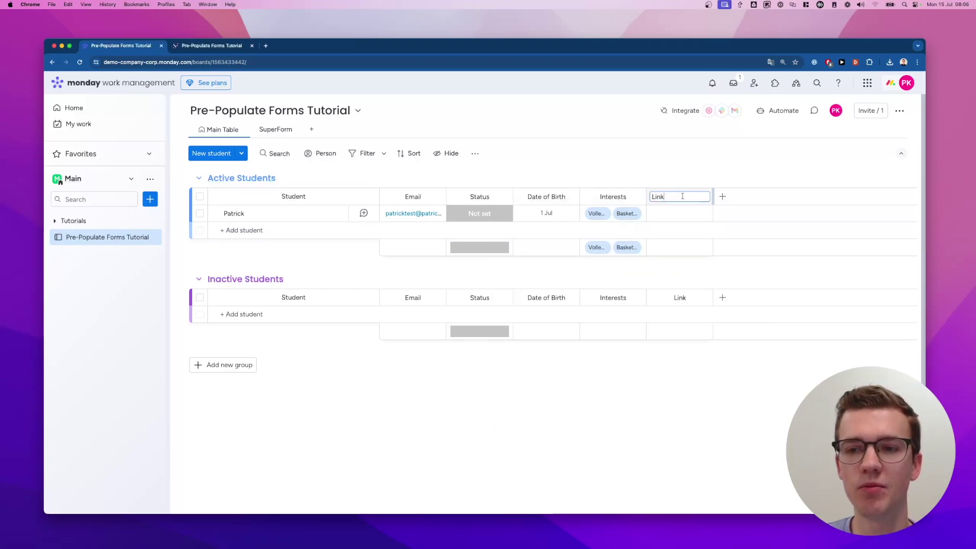
pyautogui.write('Update')
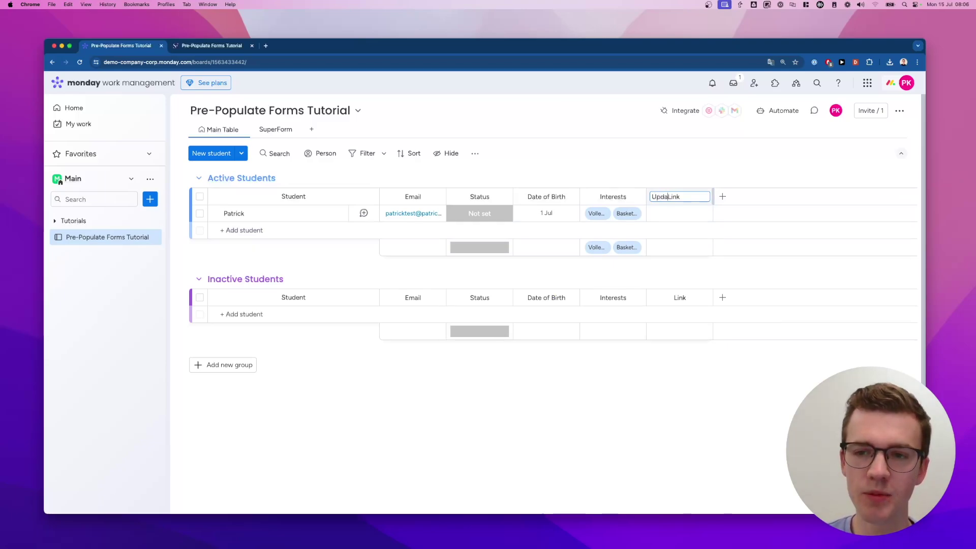
pyautogui.press('Return')
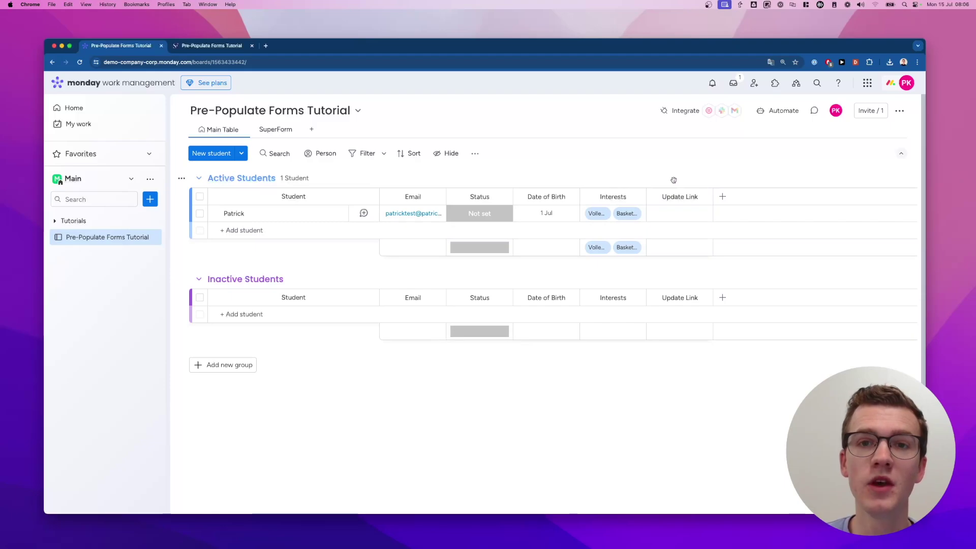
# Browse the board's integration automations and search the templates for 'superform'
pyautogui.click(791, 113)
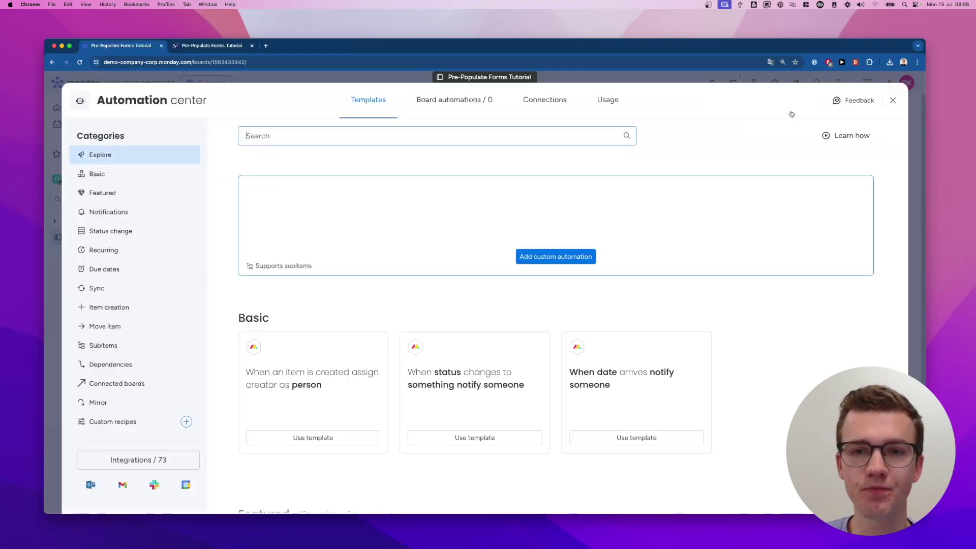
pyautogui.click(138, 459)
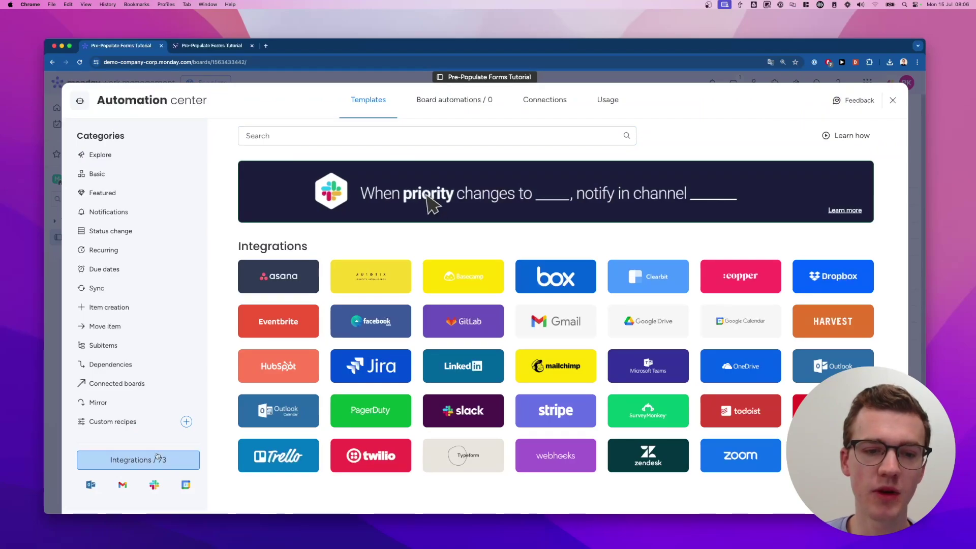
pyautogui.click(363, 134)
pyautogui.write('superfor')
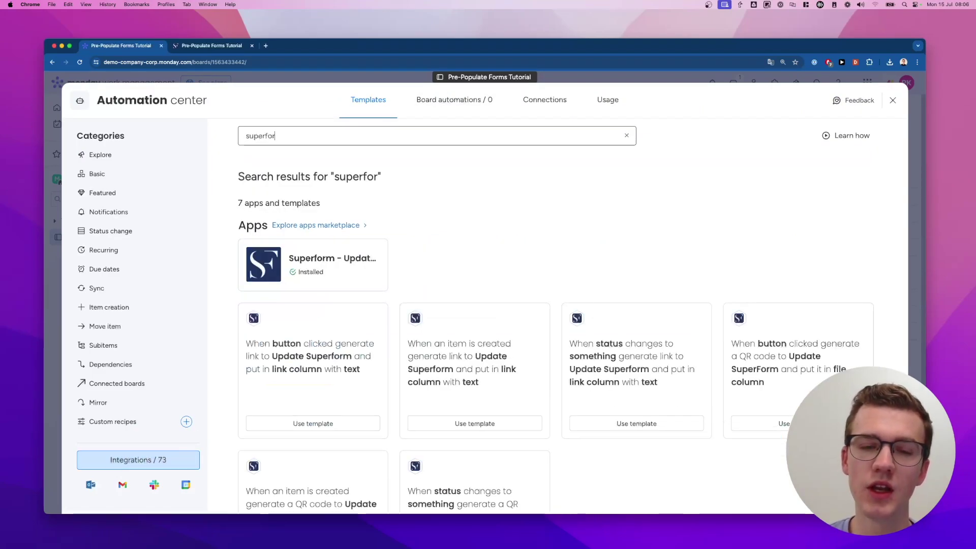
pyautogui.write('m')
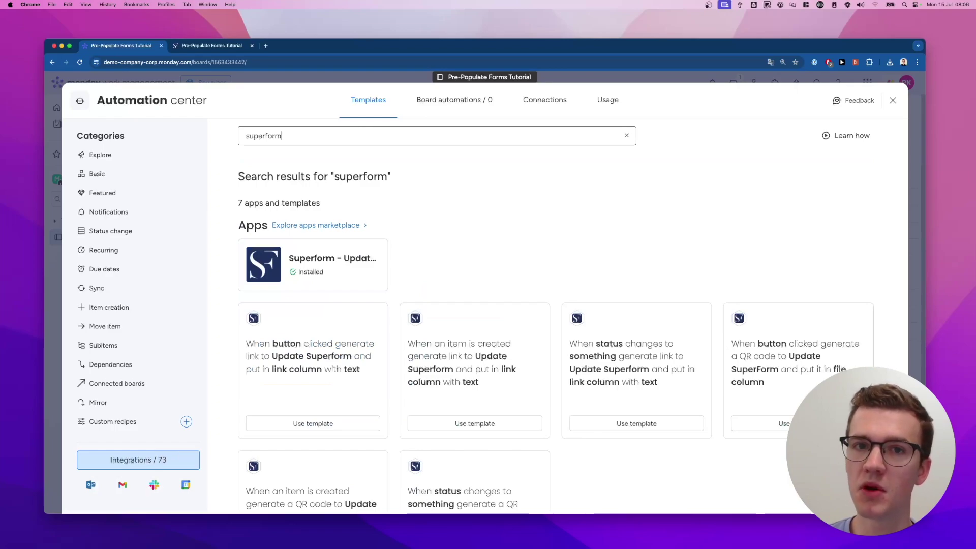
pyautogui.press('super+a')
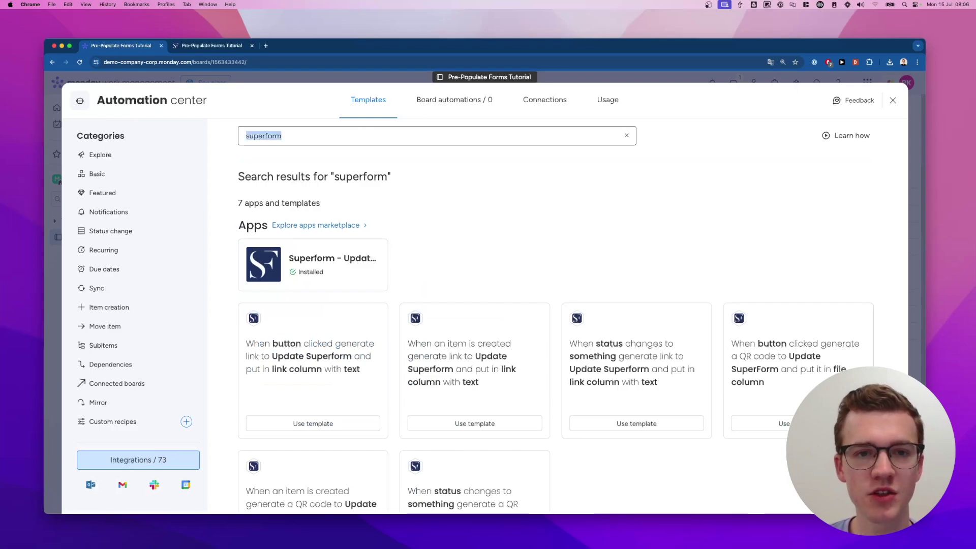
pyautogui.write('superform')
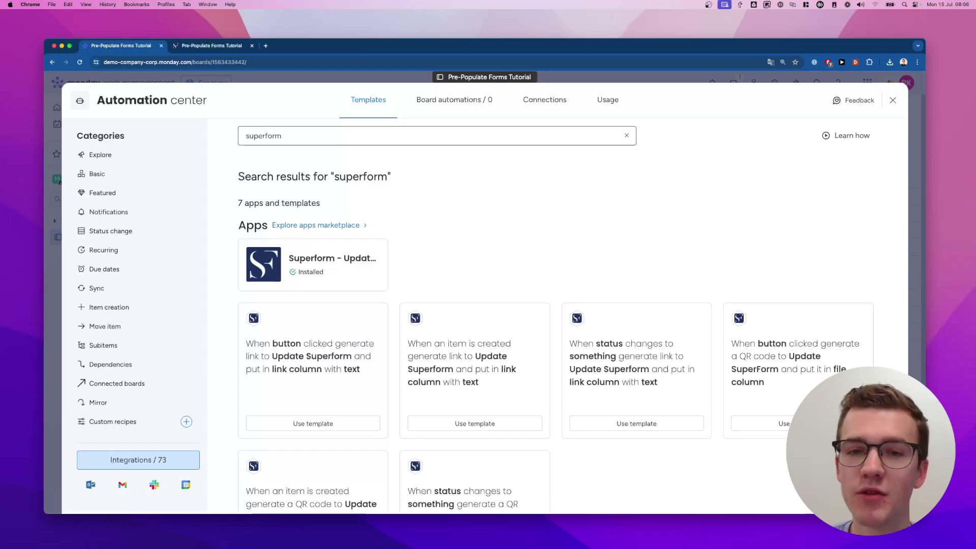
pyautogui.press('BackSpace')
pyautogui.press('BackSpace')
pyautogui.press('BackSpace')
pyautogui.press('BackSpace')
pyautogui.press('BackSpace')
pyautogui.write('rf')
pyautogui.press('BackSpace')
pyautogui.press('BackSpace')
pyautogui.press('BackSpace')
pyautogui.press('BackSpace')
pyautogui.press('BackSpace')
pyautogui.press('BackSpace')
pyautogui.press('BackSpace')
pyautogui.write('superfo')
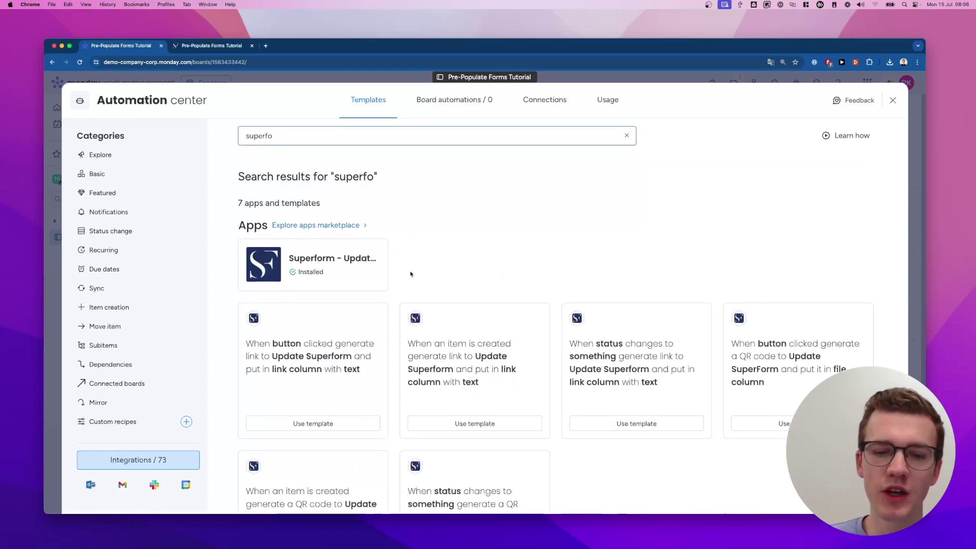
# Use the item-created Update Superform link template, leaving its SuperForm choice unchanged
pyautogui.scroll(-5, 412, 274)
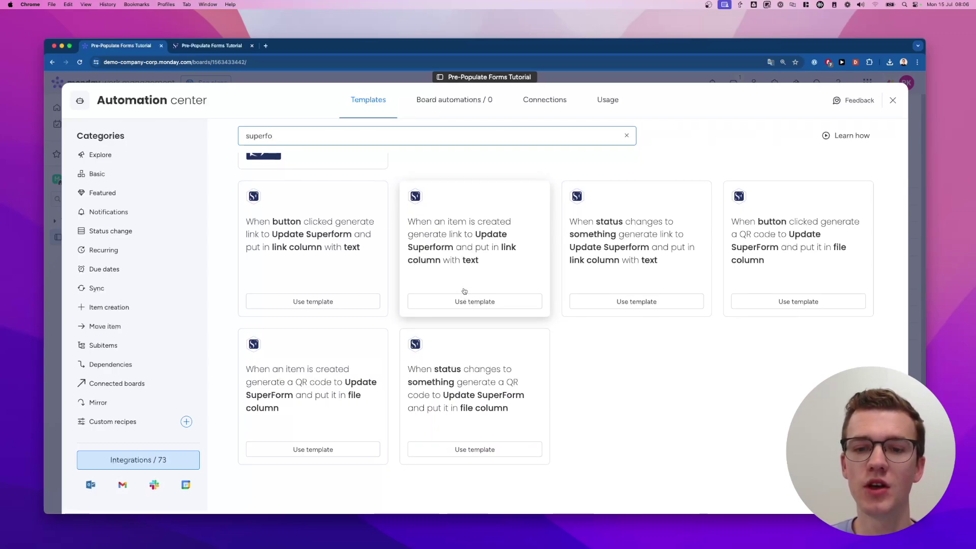
pyautogui.click(464, 257)
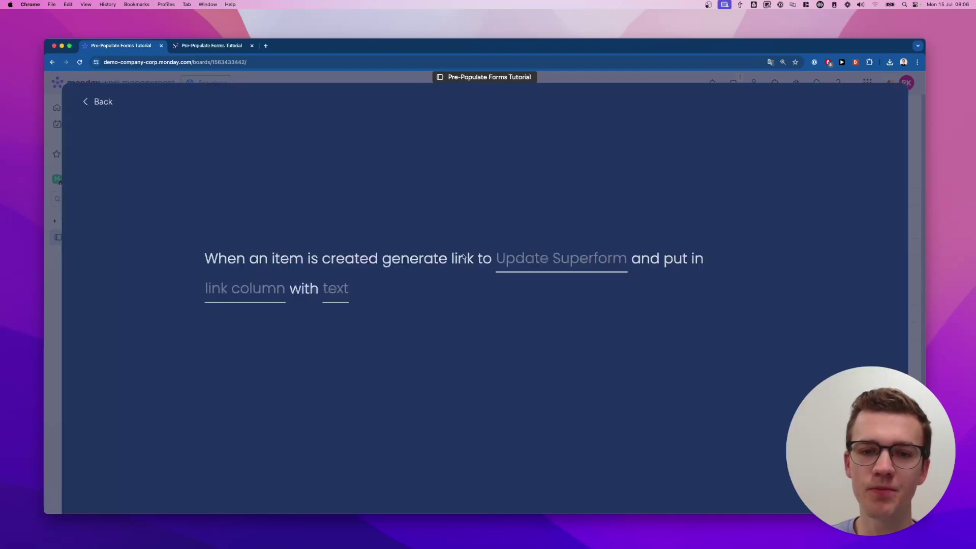
pyautogui.click(558, 258)
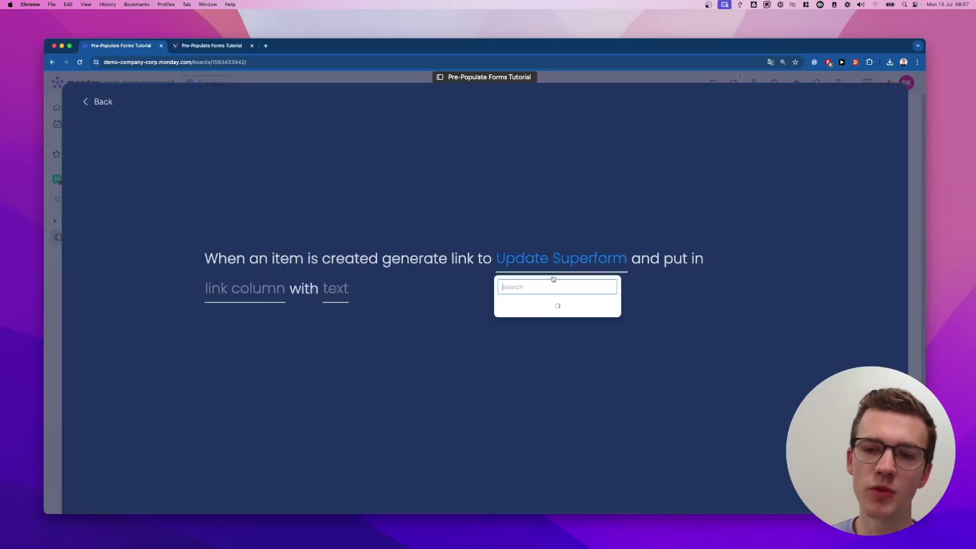
pyautogui.click(537, 222)
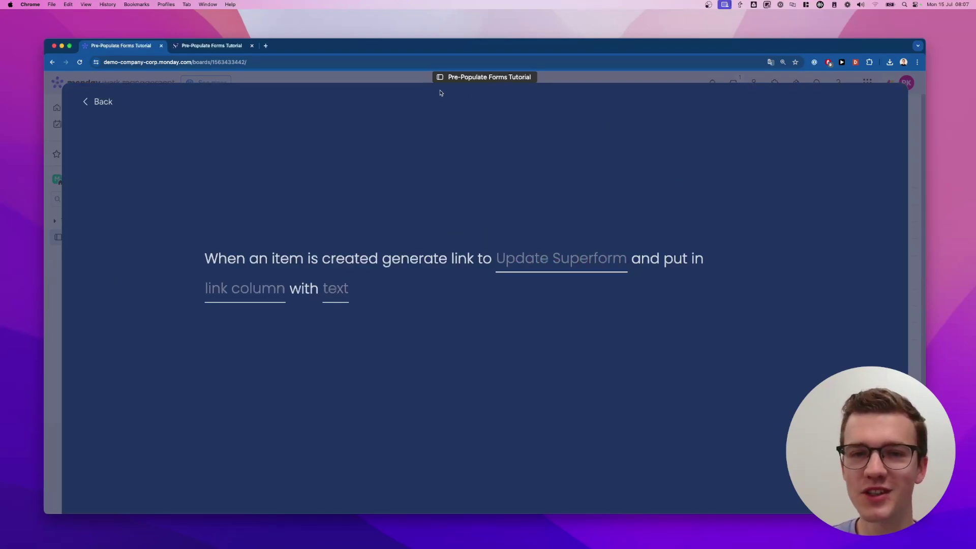
# Leave the automation recipe and rename the SuperForm view to 'Create Student Form'
pyautogui.click(124, 81)
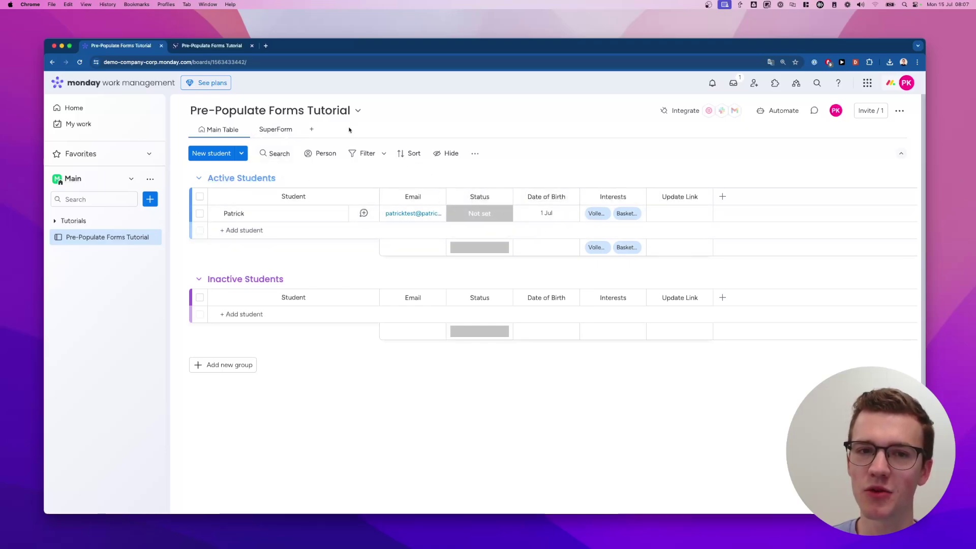
pyautogui.click(302, 130)
pyautogui.click(329, 188)
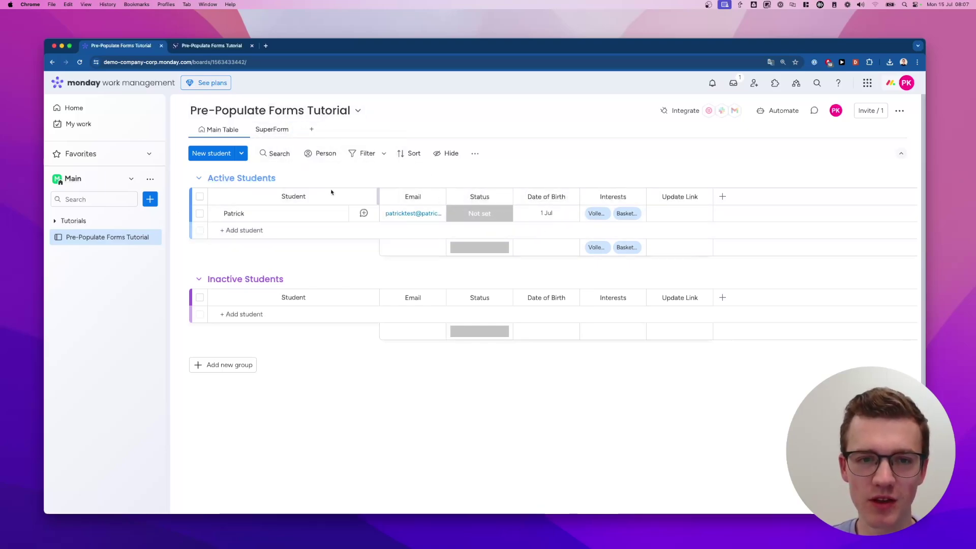
pyautogui.write('Create Student Form')
pyautogui.press('Return')
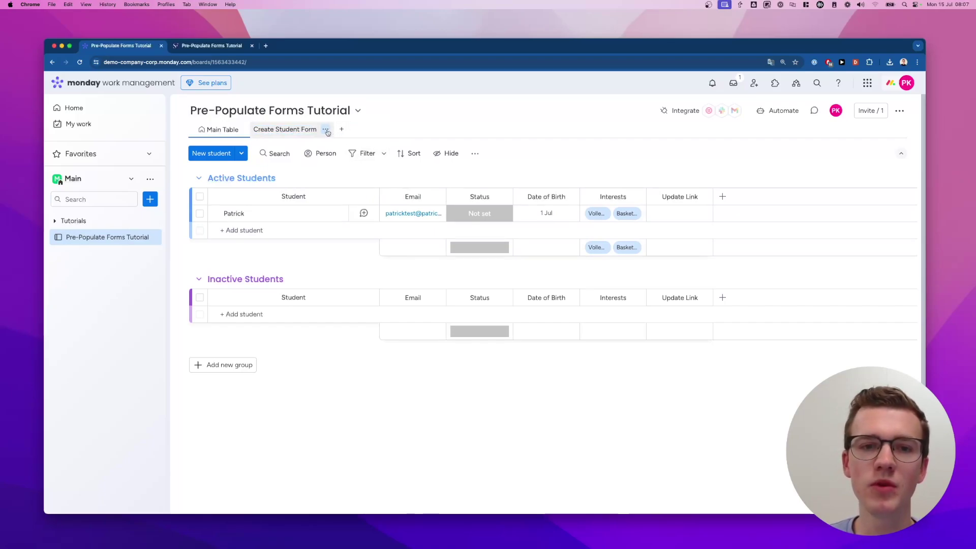
# Duplicate the Create Student Form view and rename the copy 'Update Student Form'
pyautogui.click(326, 129)
pyautogui.click(350, 202)
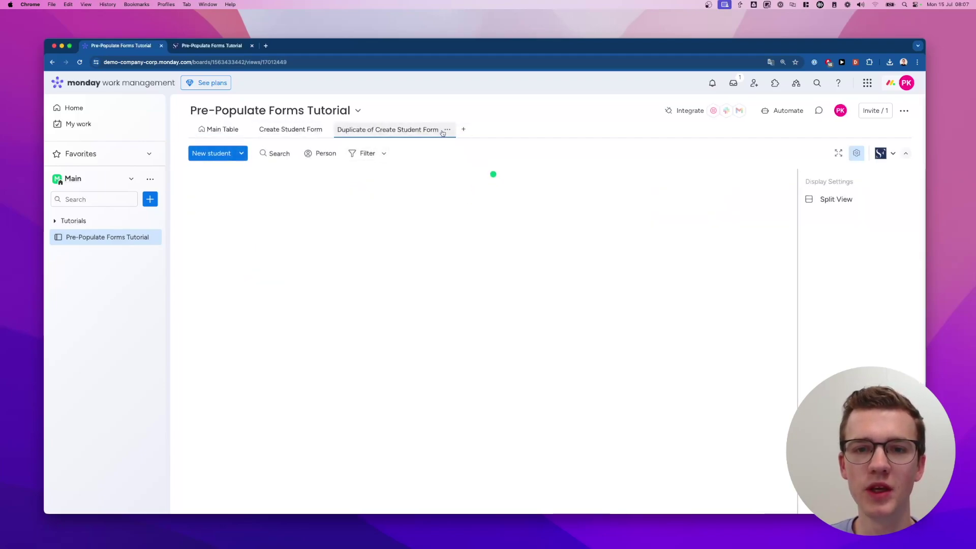
pyautogui.click(448, 129)
pyautogui.click(463, 189)
pyautogui.hotkey('shift', 'alt', 'Right')
pyautogui.hotkey('shift', 'alt', 'Right')
pyautogui.hotkey('shift', 'alt', 'Right')
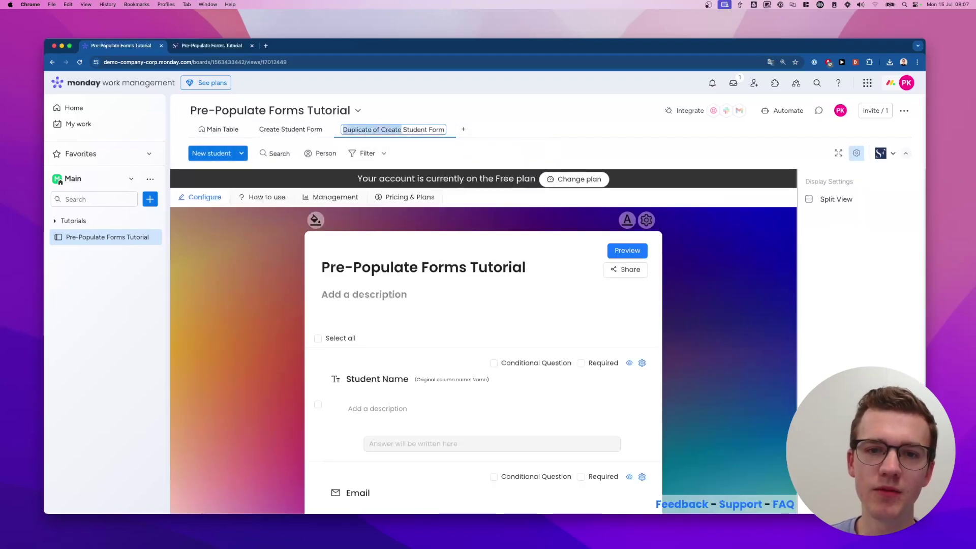
pyautogui.press('BackSpace')
pyautogui.write('Update')
pyautogui.press('Return')
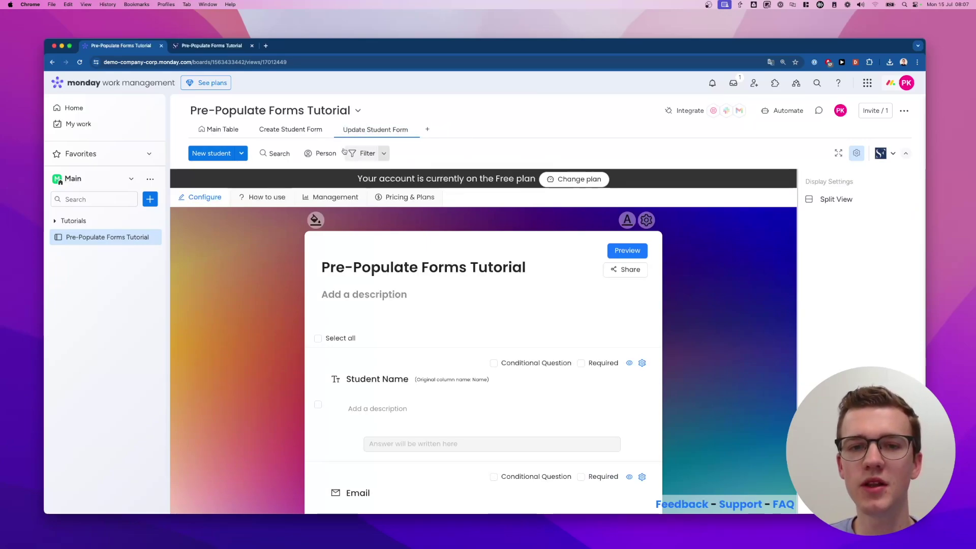
# In form settings, switch the form type to Update and accept the security notice
pyautogui.click(647, 221)
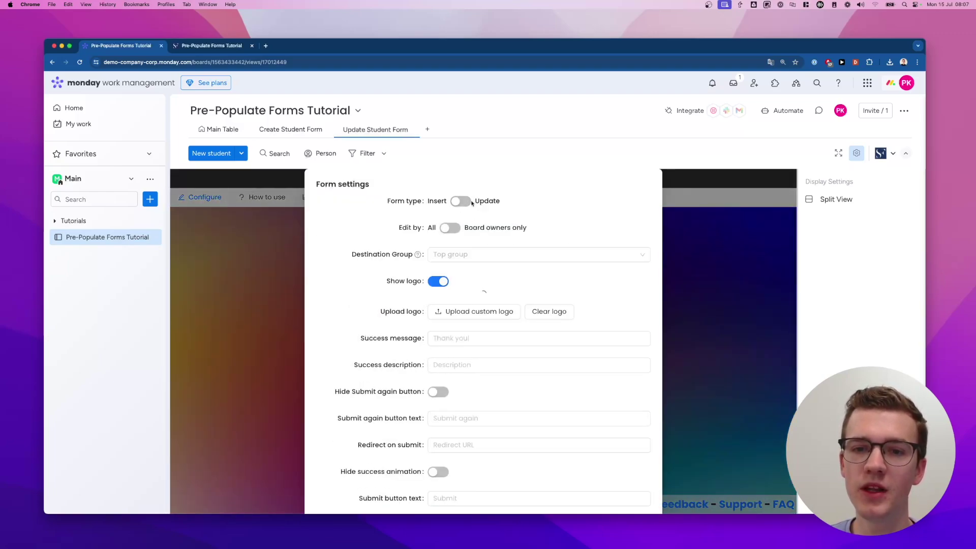
pyautogui.click(461, 203)
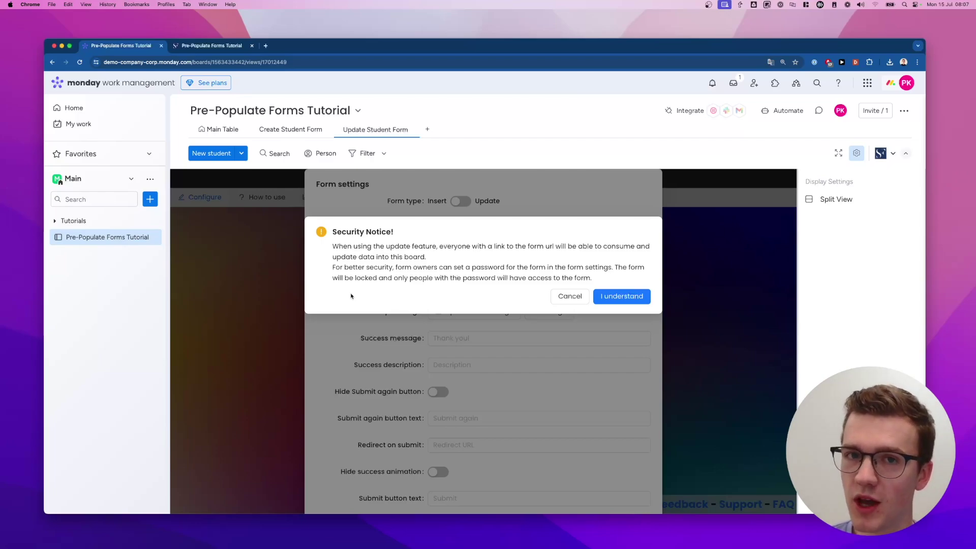
pyautogui.click(621, 295)
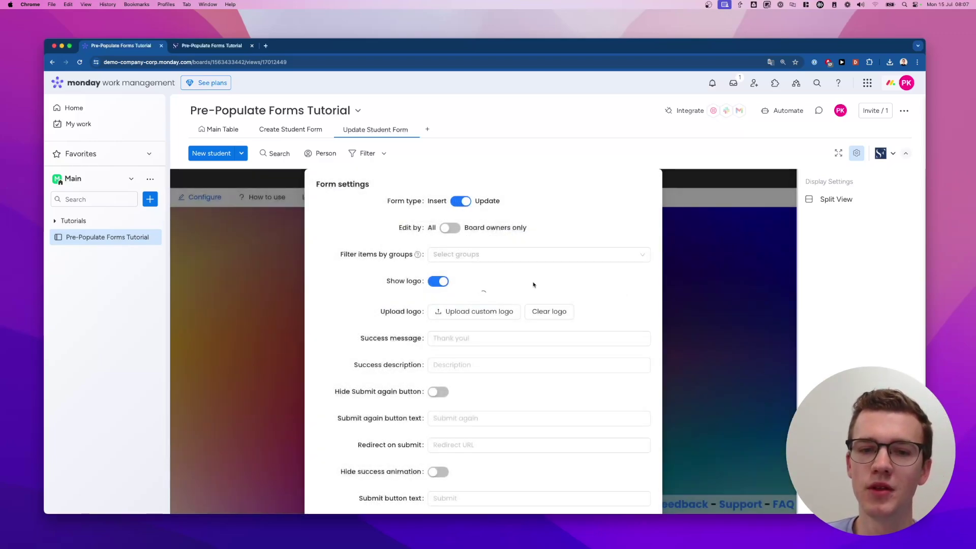
pyautogui.scroll(-5, 397, 257)
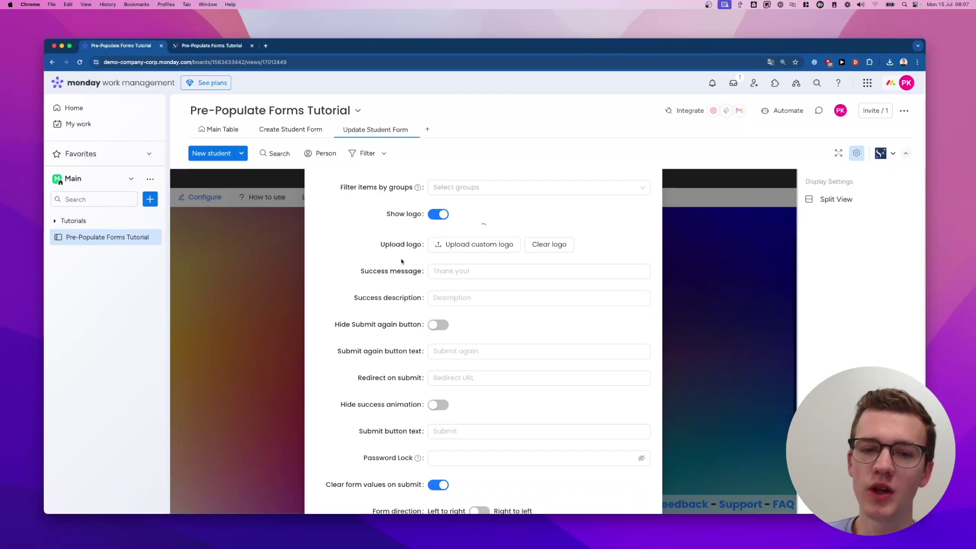
pyautogui.scroll(-2, 402, 271)
# Review the optional password lock setting and save the form settings
pyautogui.click(435, 337)
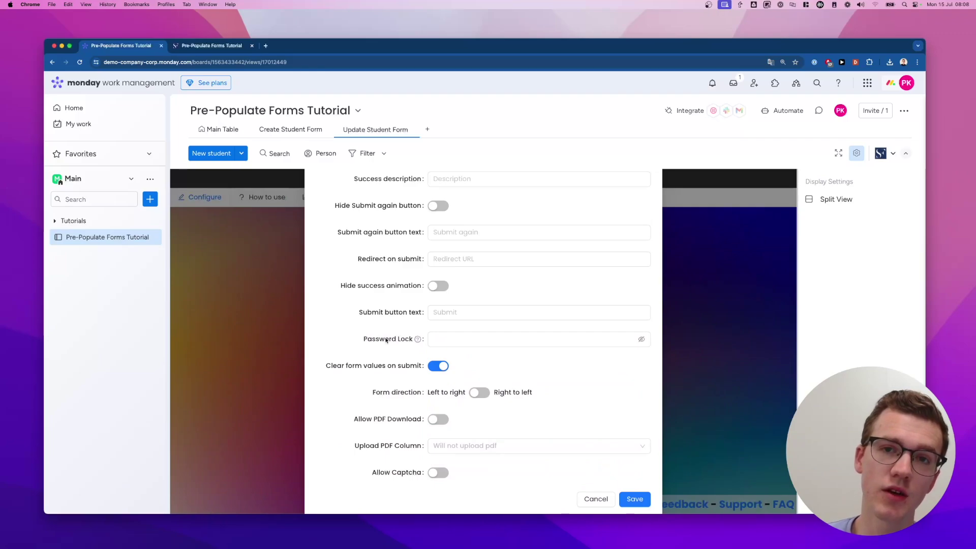
pyautogui.scroll(-1, 386, 340)
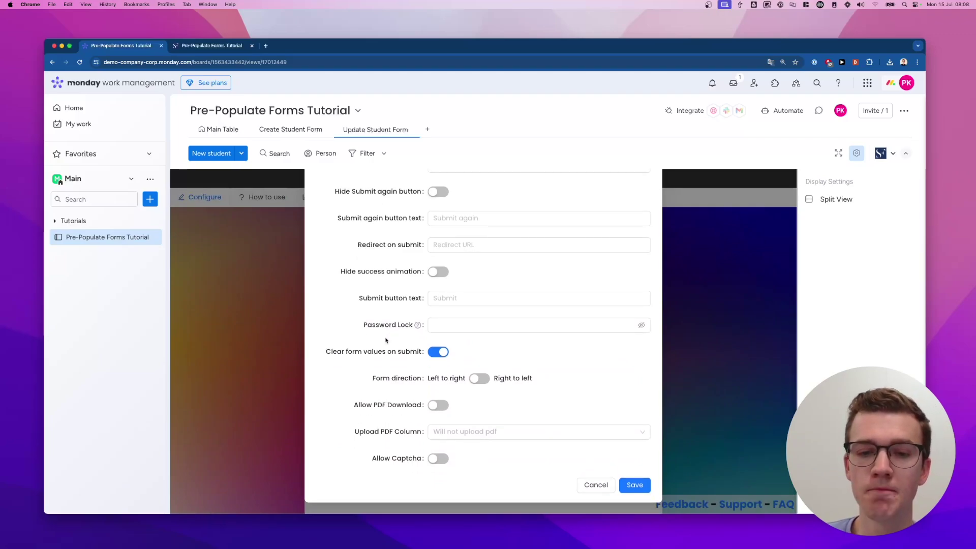
pyautogui.click(635, 485)
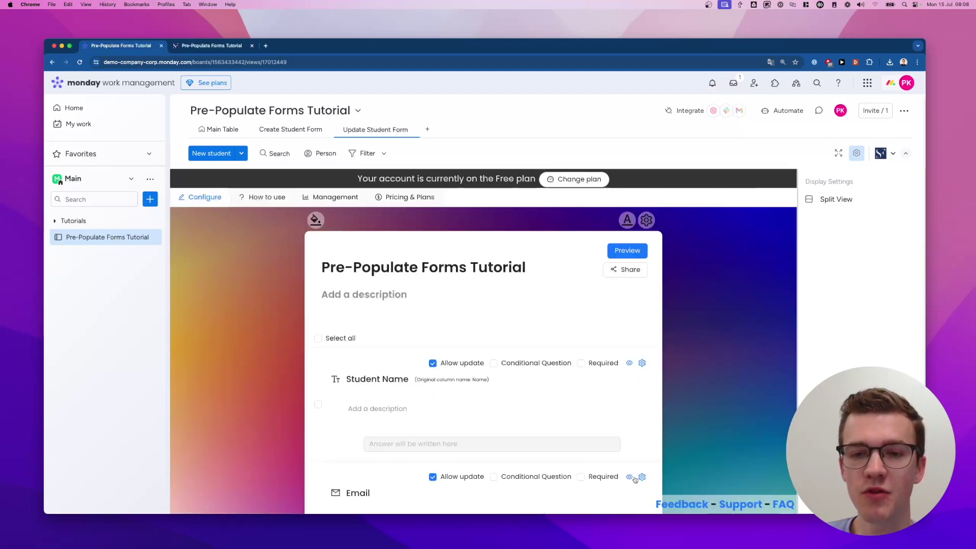
pyautogui.scroll(-2, 481, 337)
pyautogui.scroll(2, 465, 325)
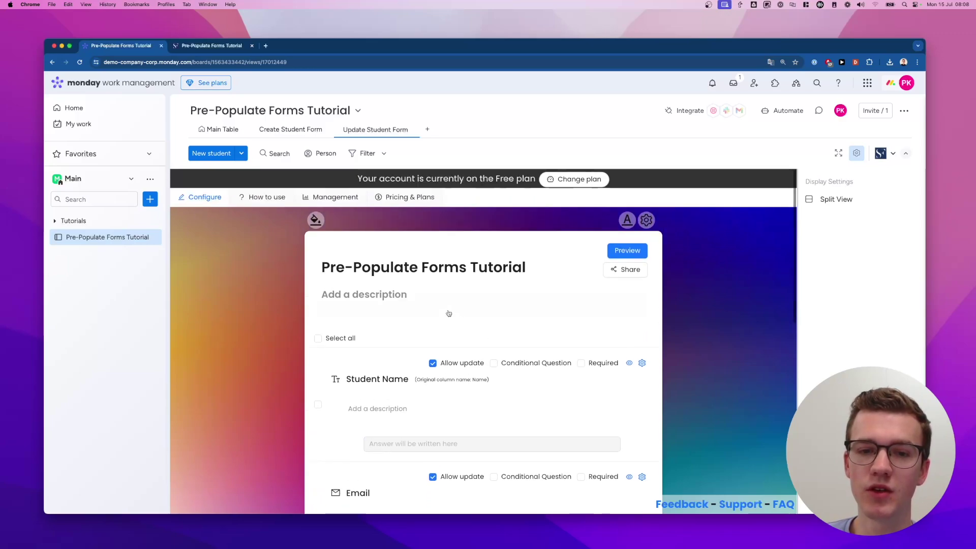
pyautogui.click(629, 269)
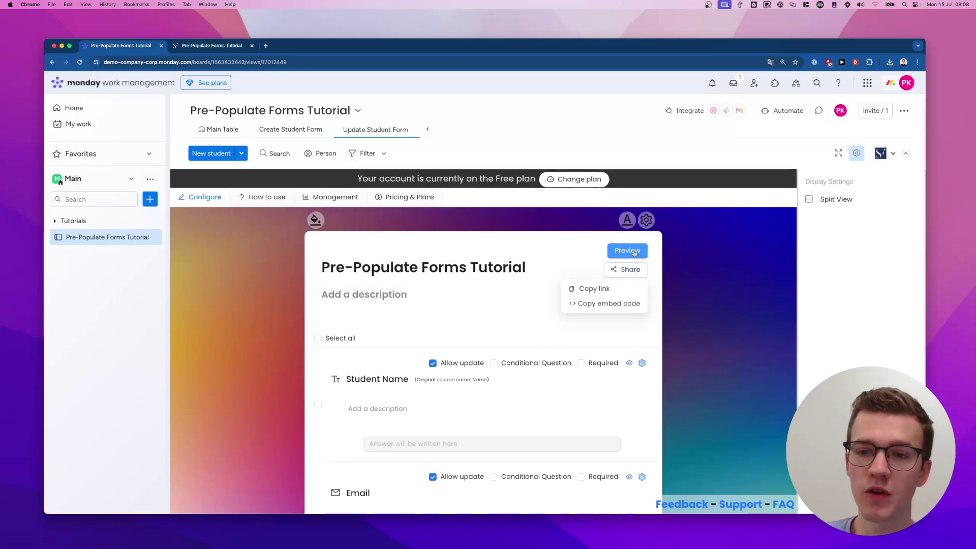
# Preview the update form, pick an active student to pre-fill it, then return to the board
pyautogui.click(635, 252)
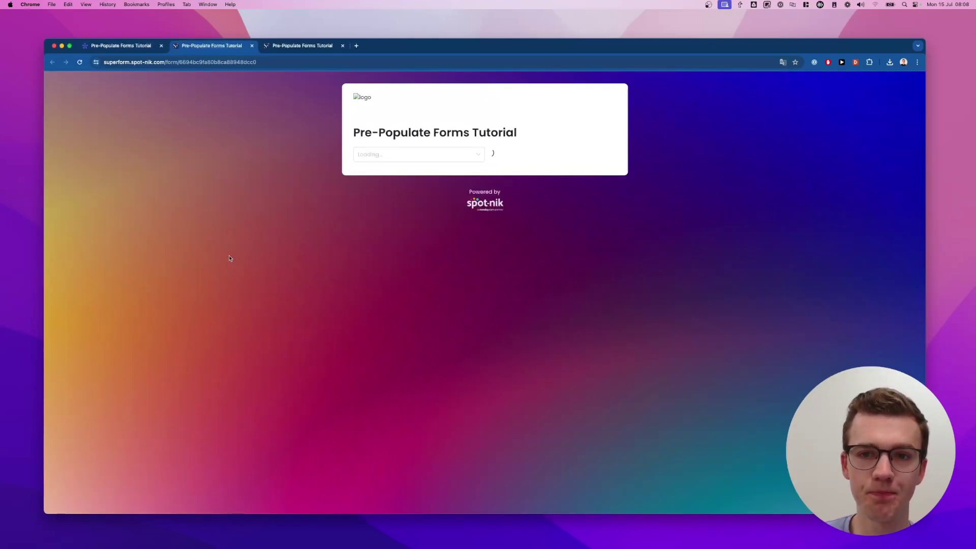
pyautogui.click(412, 154)
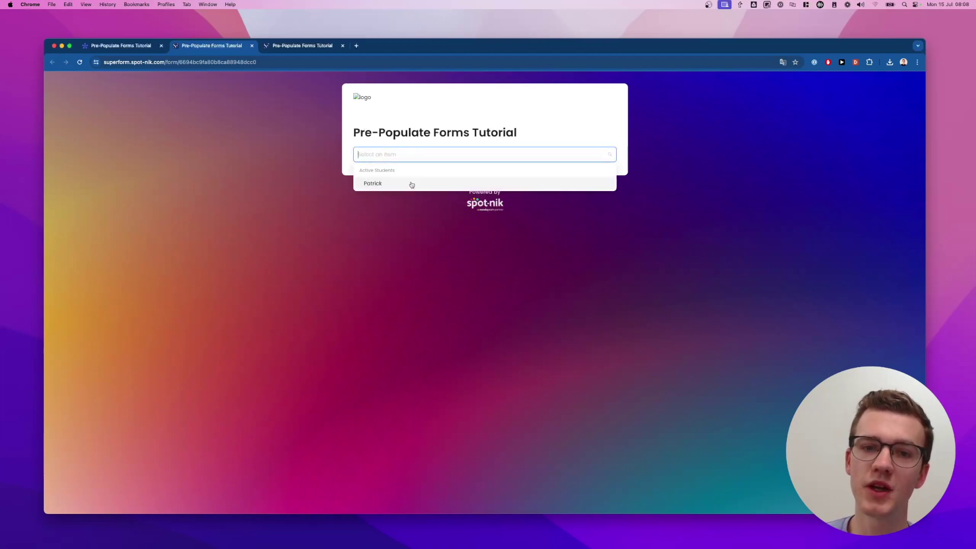
pyautogui.click(383, 184)
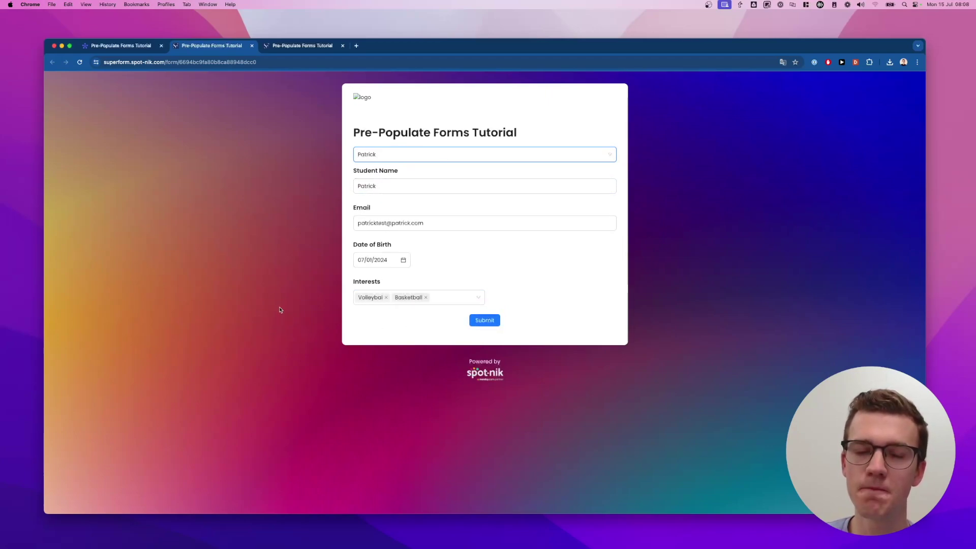
pyautogui.click(396, 154)
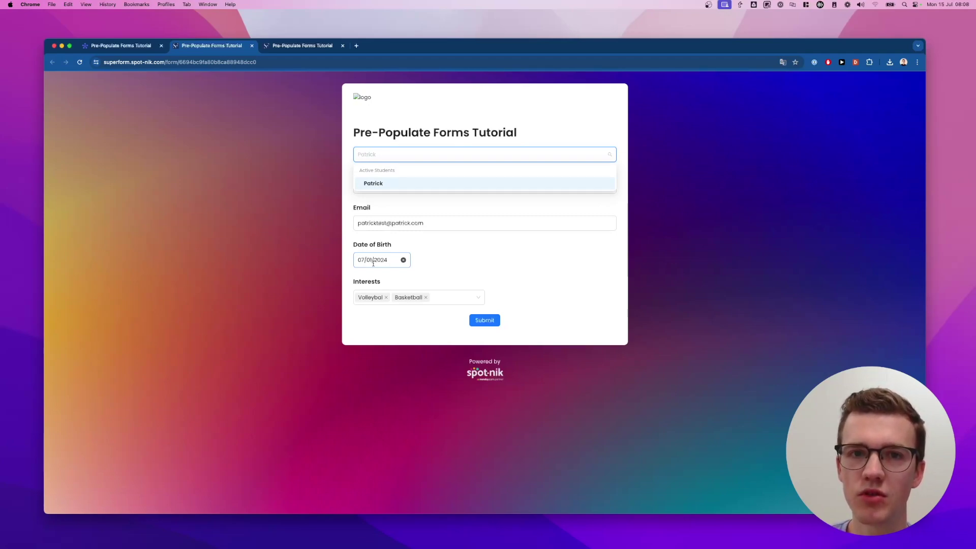
pyautogui.click(202, 103)
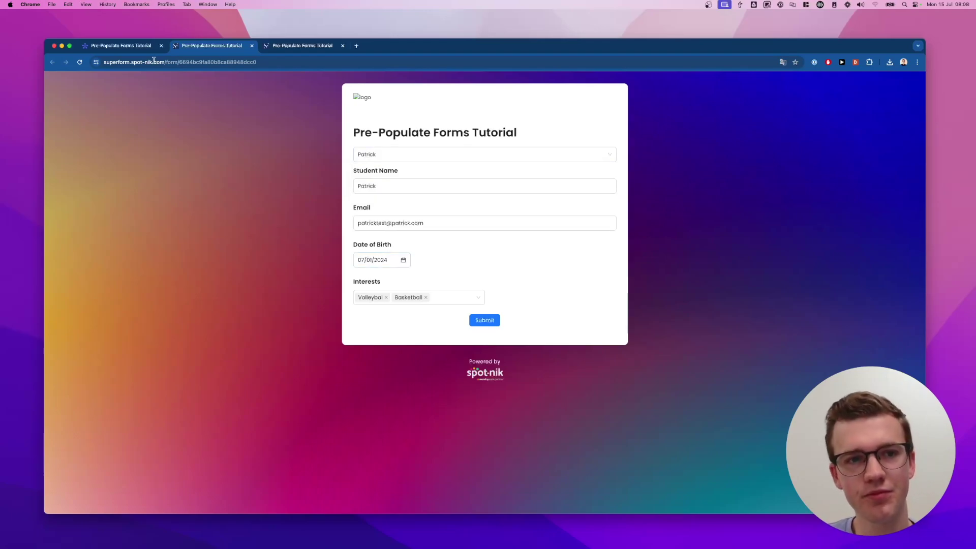
pyautogui.click(122, 46)
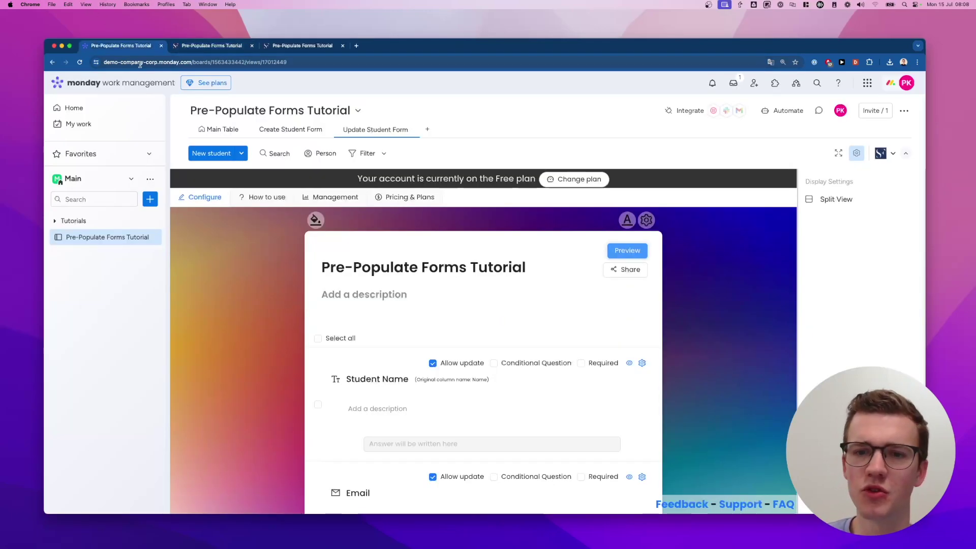
# From the main table, find the 'superform' item-created template and target the Update Student Form
pyautogui.click(210, 130)
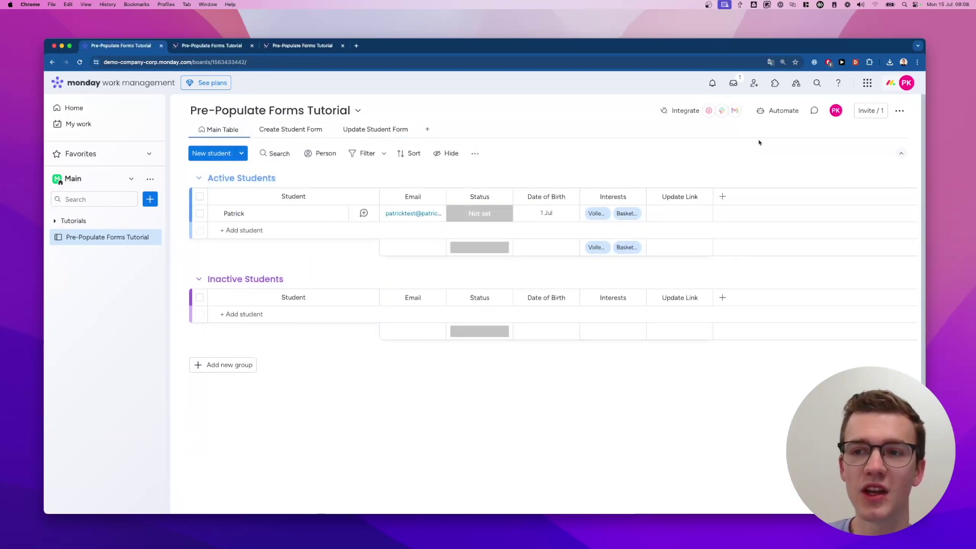
pyautogui.click(767, 113)
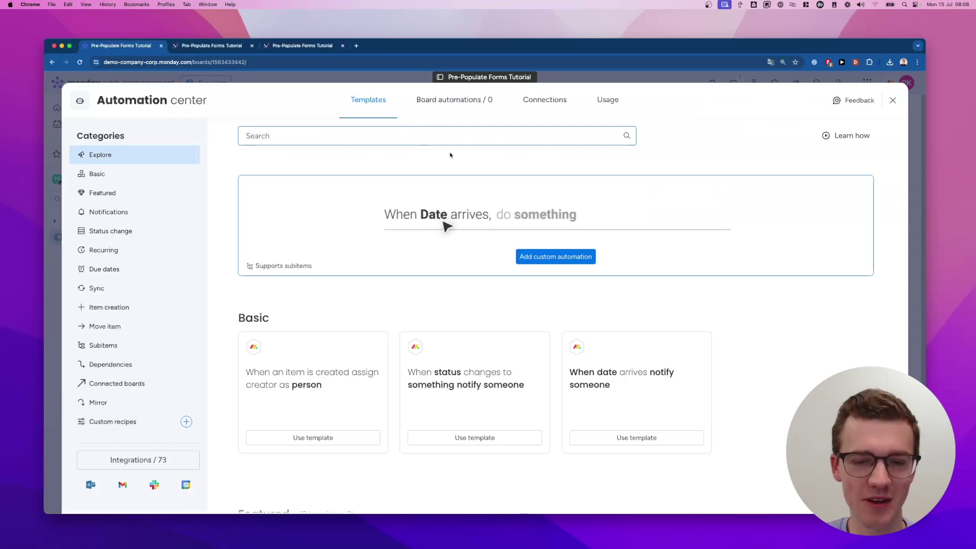
pyautogui.write('superform')
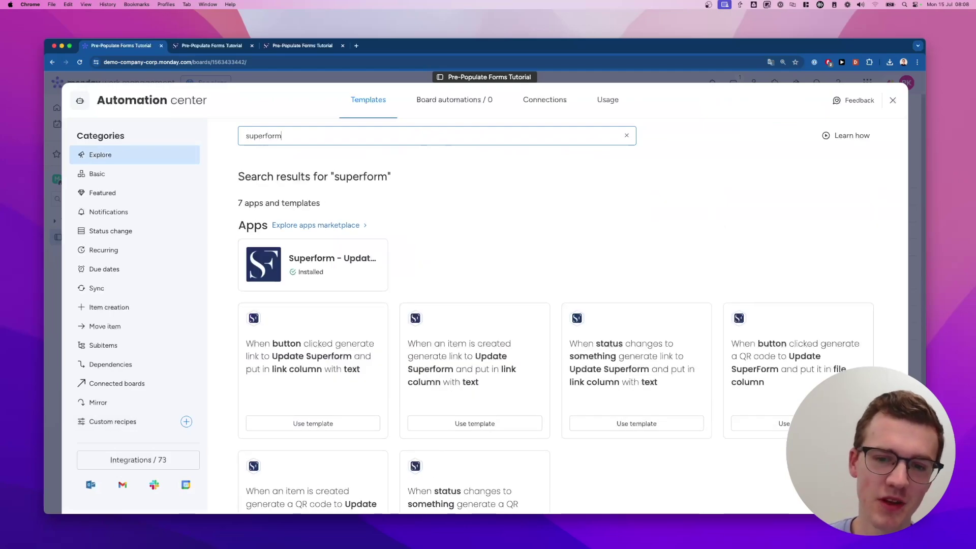
pyautogui.click(478, 363)
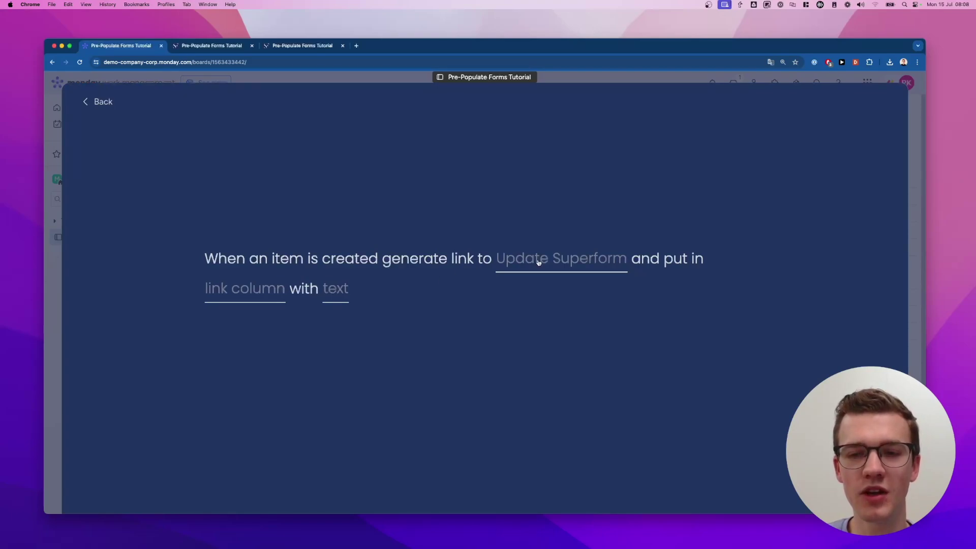
pyautogui.click(538, 262)
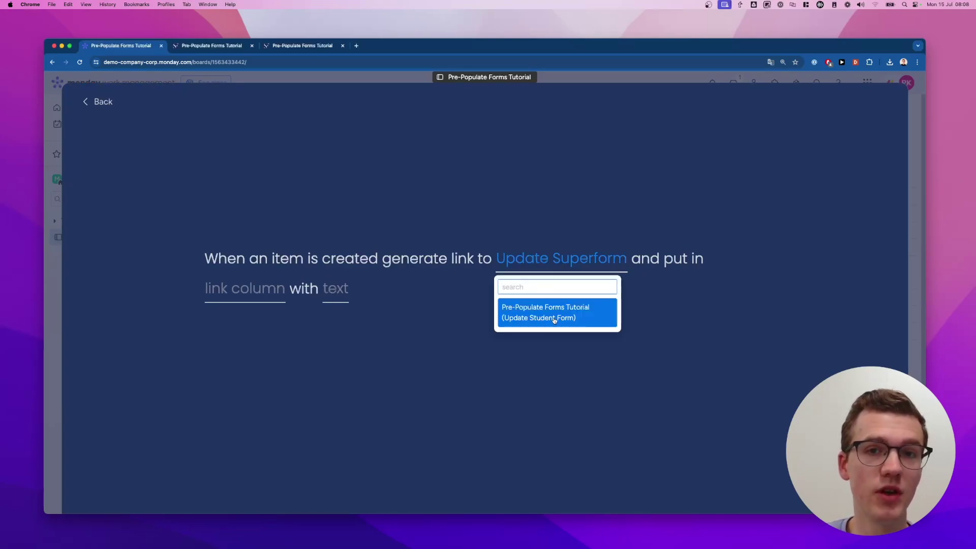
pyautogui.click(554, 319)
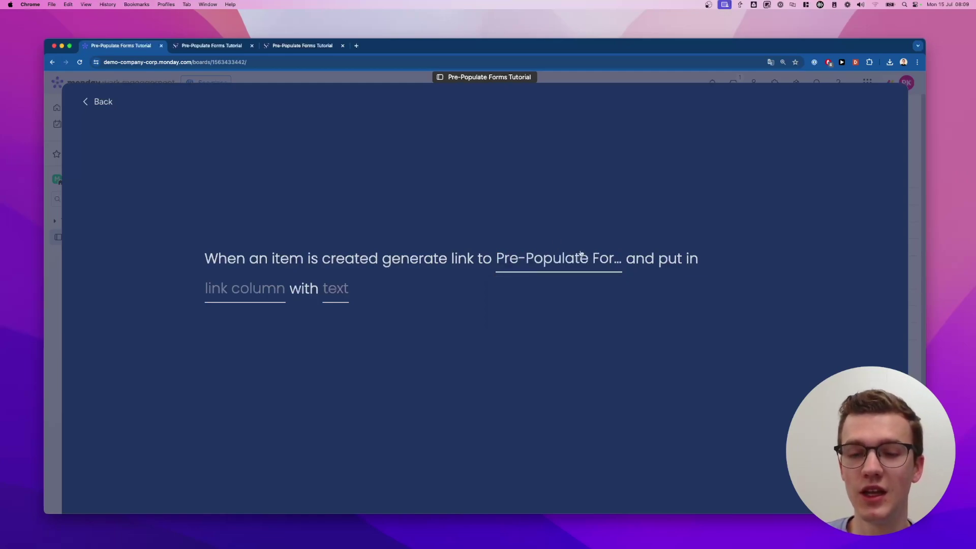
# Send the link to the Update Link column with text 'Update Link' and create the automation
pyautogui.click(263, 288)
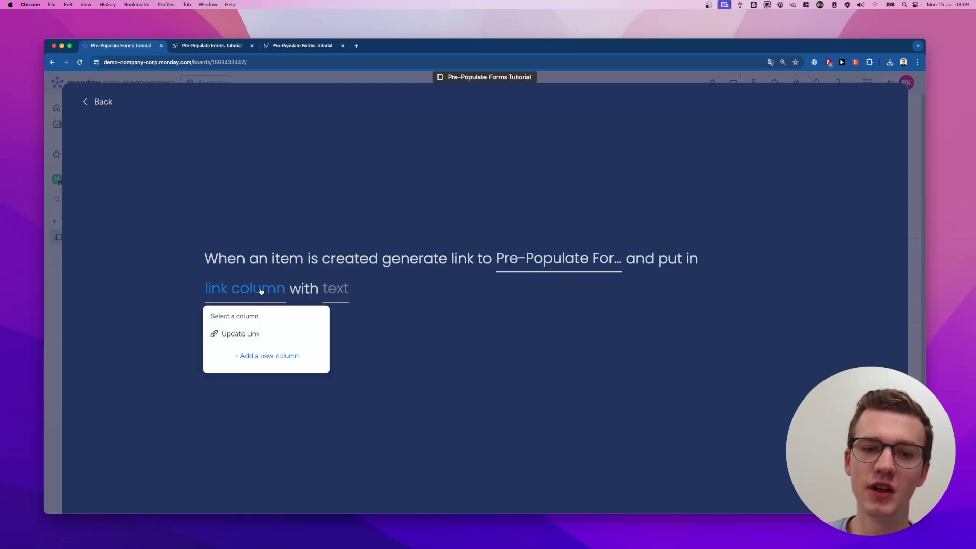
pyautogui.click(234, 334)
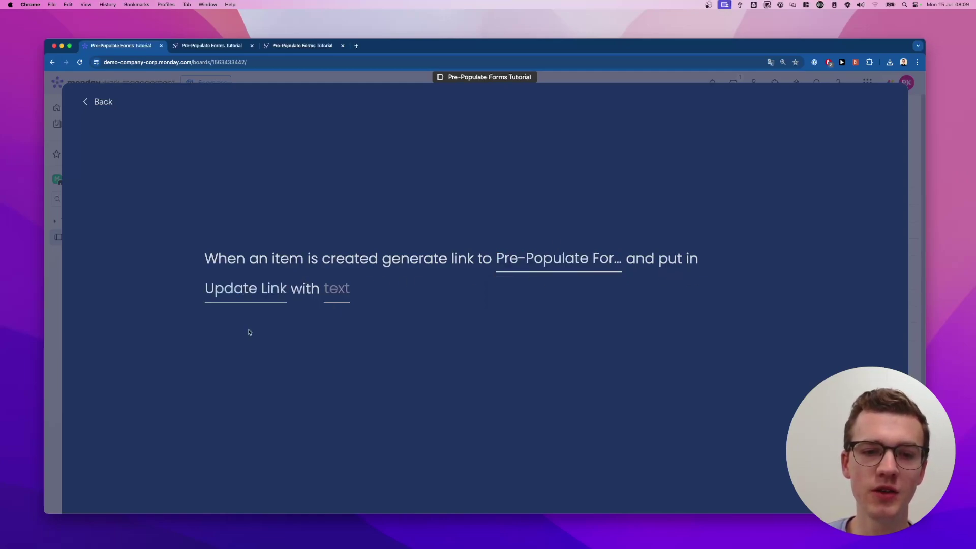
pyautogui.click(336, 289)
pyautogui.write('Update Link')
pyautogui.press('Return')
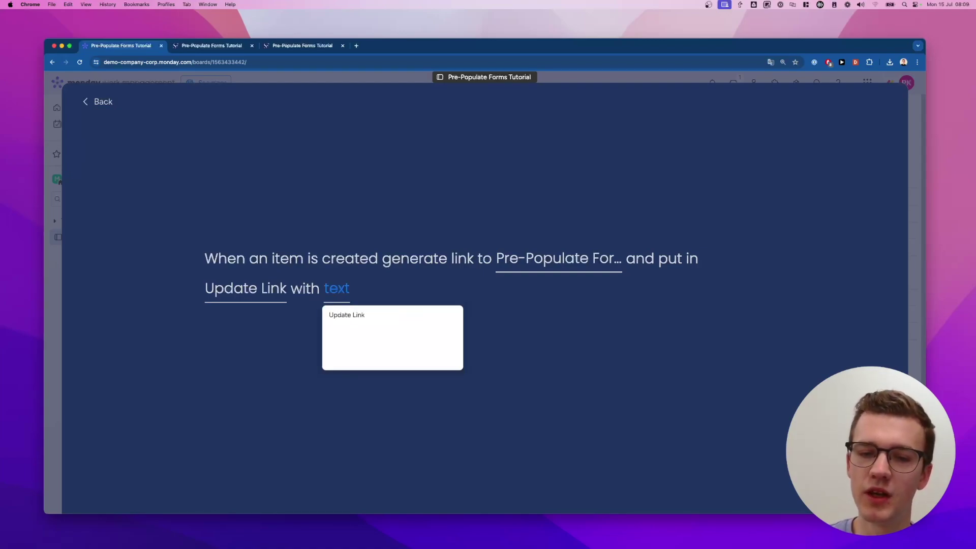
pyautogui.click(648, 326)
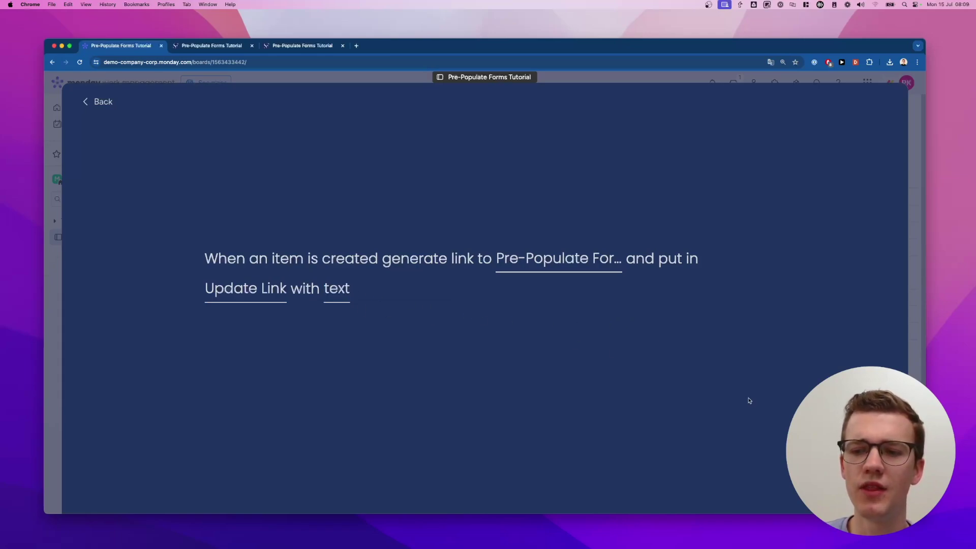
pyautogui.click(859, 488)
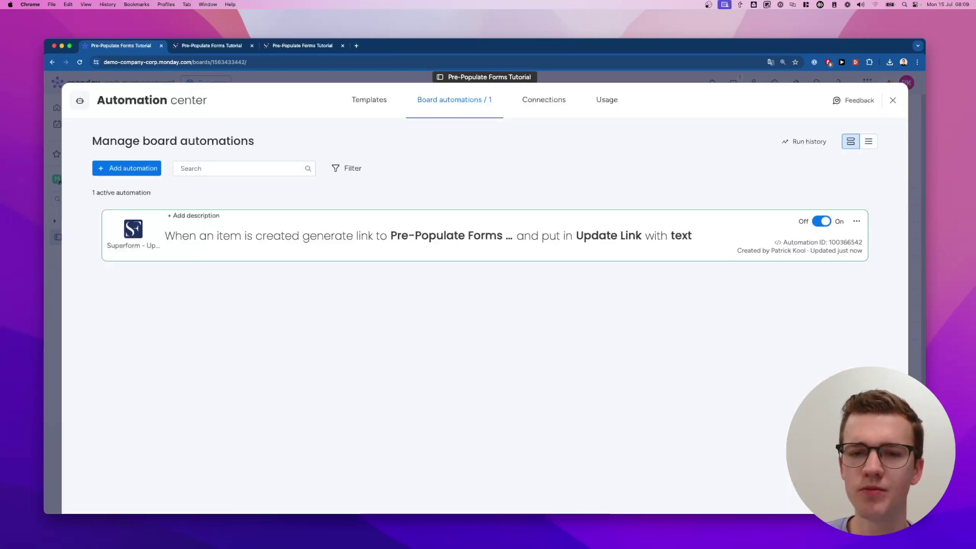
# Close the Automation center to return to the student board's main table
pyautogui.click(59, 273)
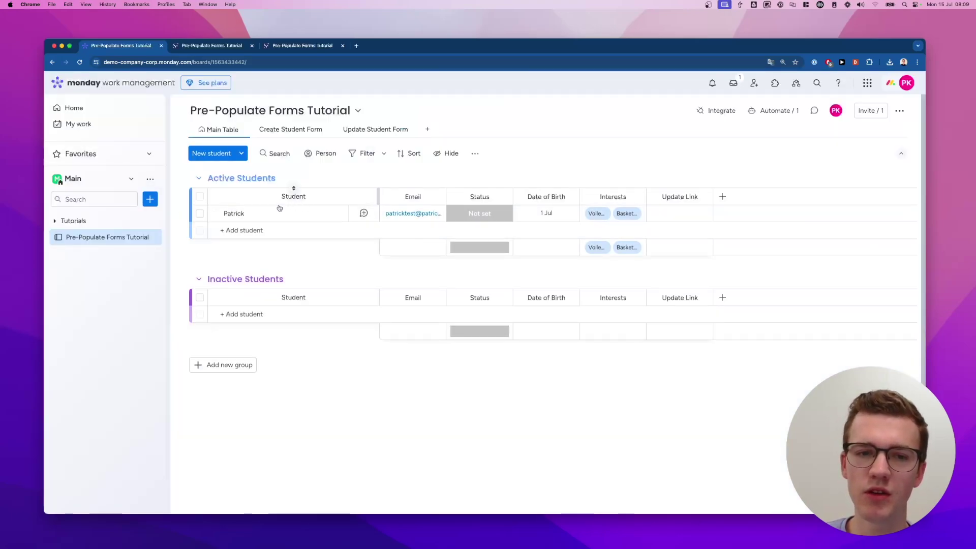
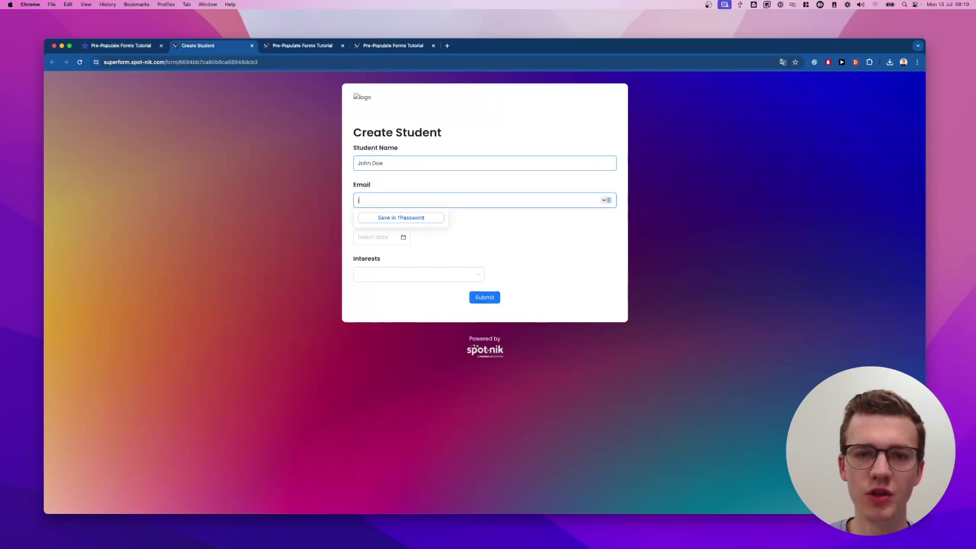
# Enter the student's email and set the date of birth to 06/28/2021
pyautogui.write('.com')
pyautogui.press('Tab')
pyautogui.click(408, 242)
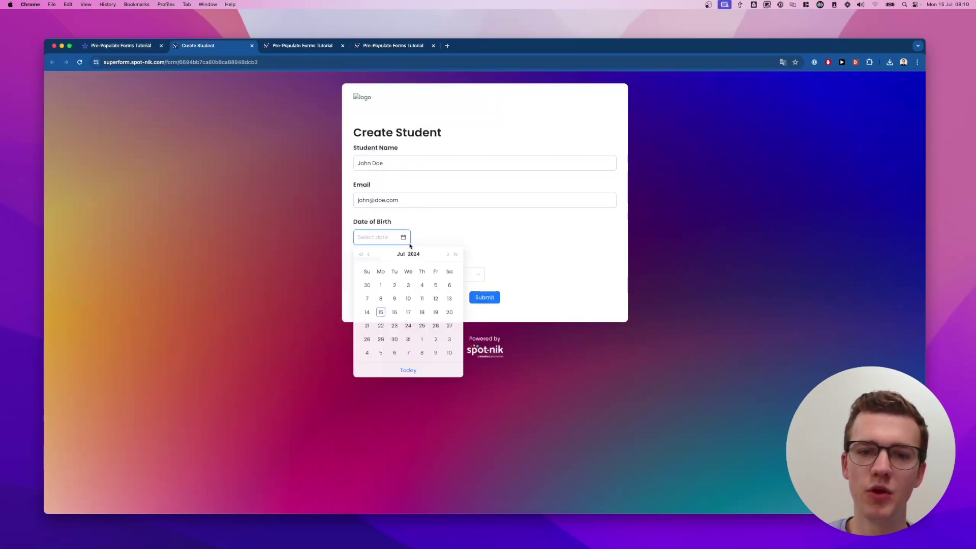
pyautogui.click(361, 254)
pyautogui.click(361, 253)
pyautogui.click(361, 253)
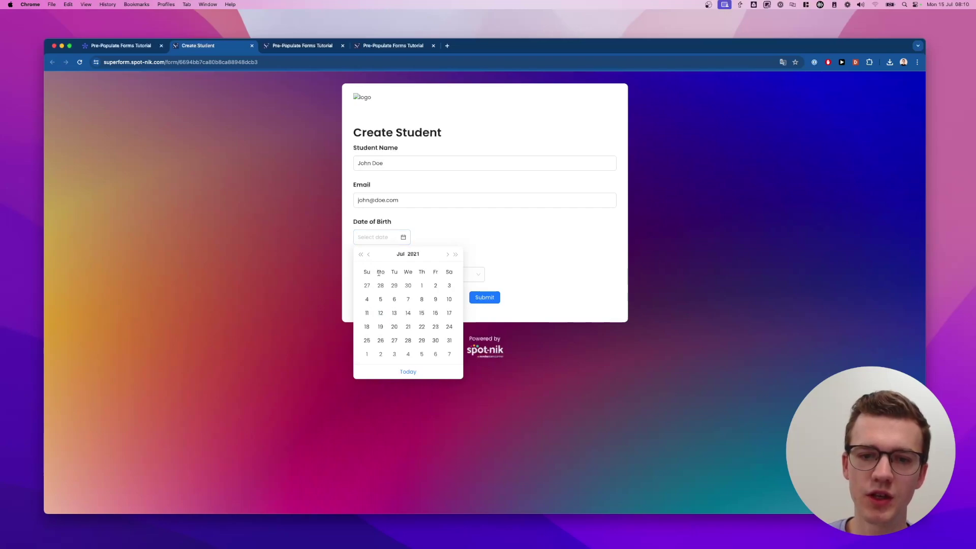
pyautogui.click(380, 285)
# Choose Football as the interest and submit the Create Student form
pyautogui.click(421, 273)
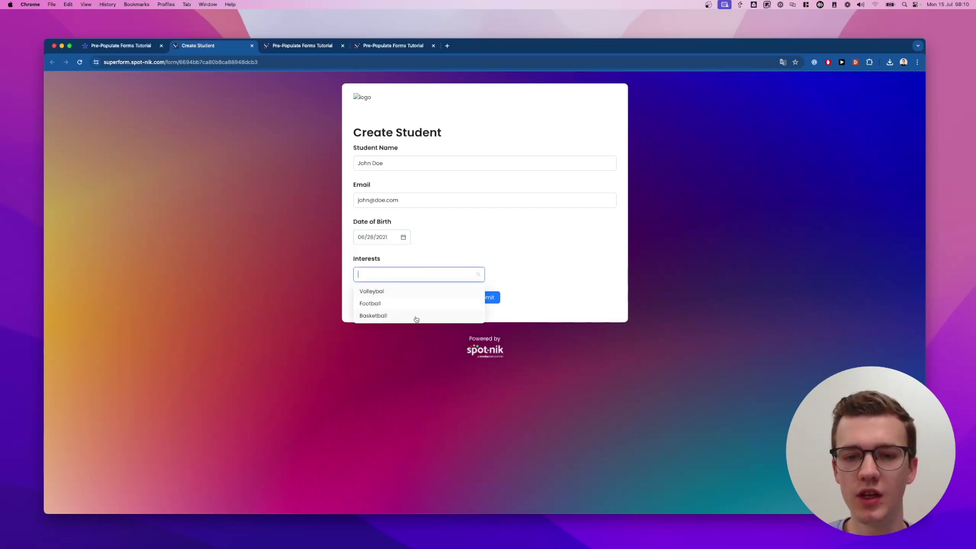
pyautogui.click(395, 307)
pyautogui.click(534, 282)
pyautogui.click(491, 297)
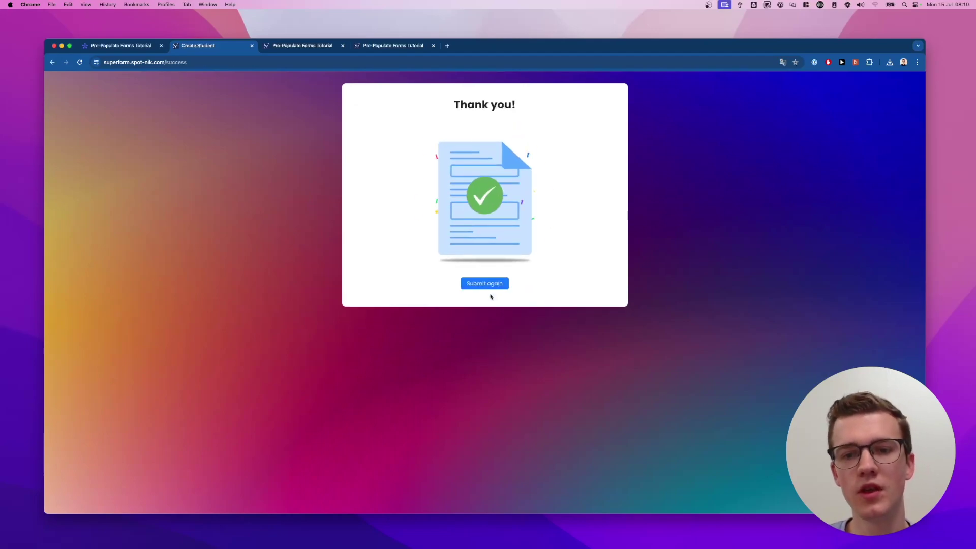
# Open the new student's Update Link from the board's Main Table
pyautogui.click(101, 46)
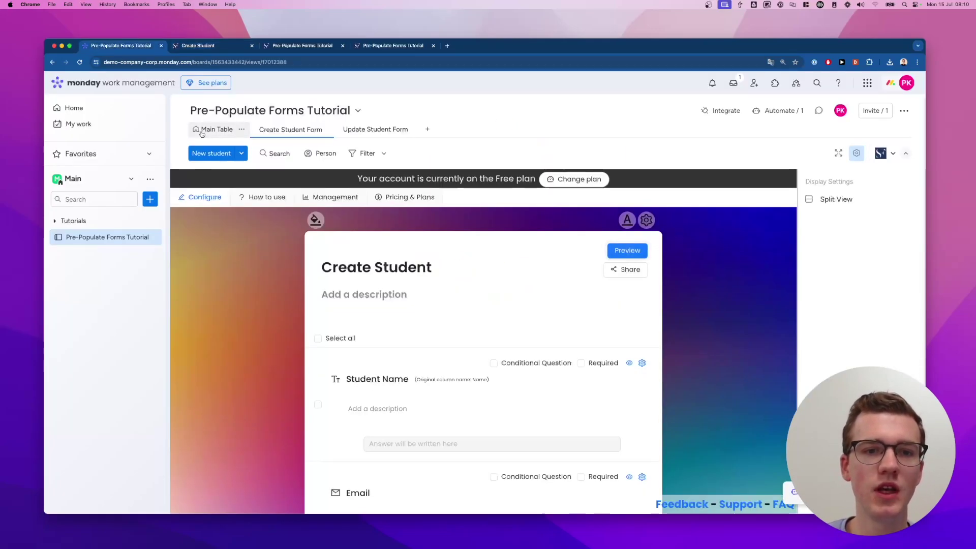
pyautogui.click(220, 129)
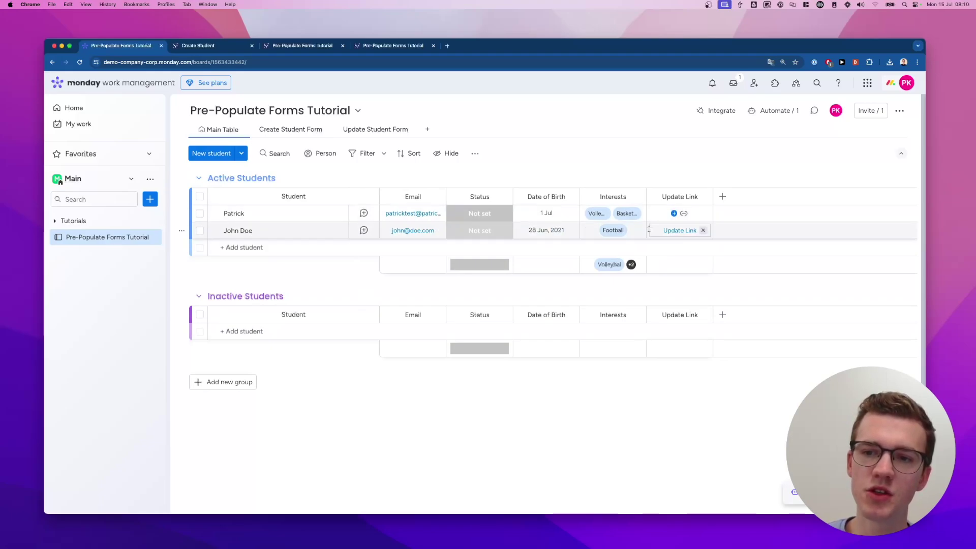
pyautogui.click(681, 232)
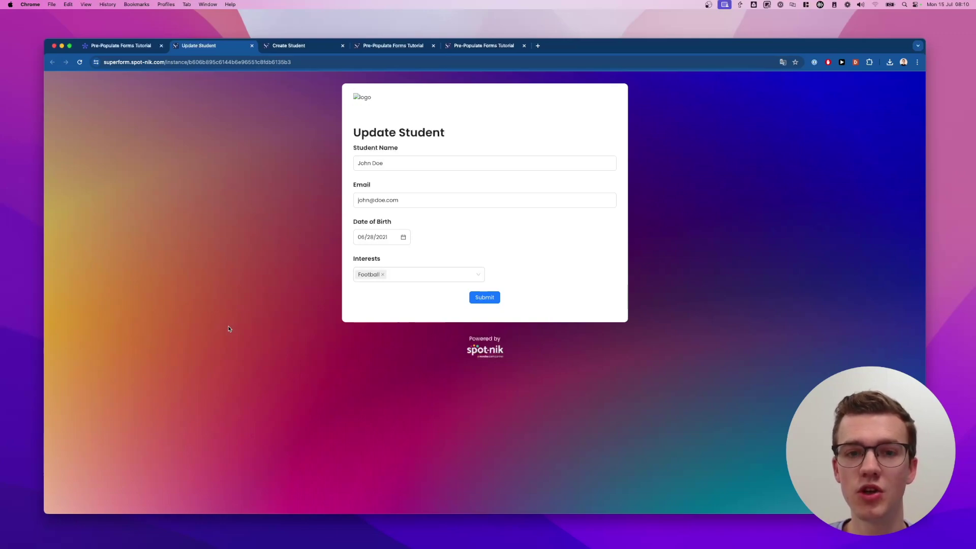
# Replace the student's last name with a new surname, submit, and return to the board
pyautogui.doubleClick(418, 164)
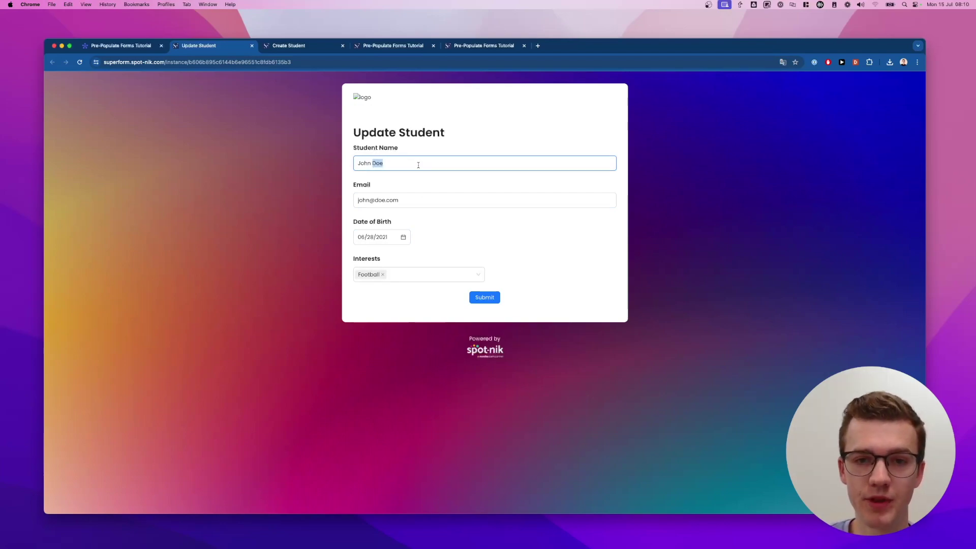
pyautogui.write('The Tester')
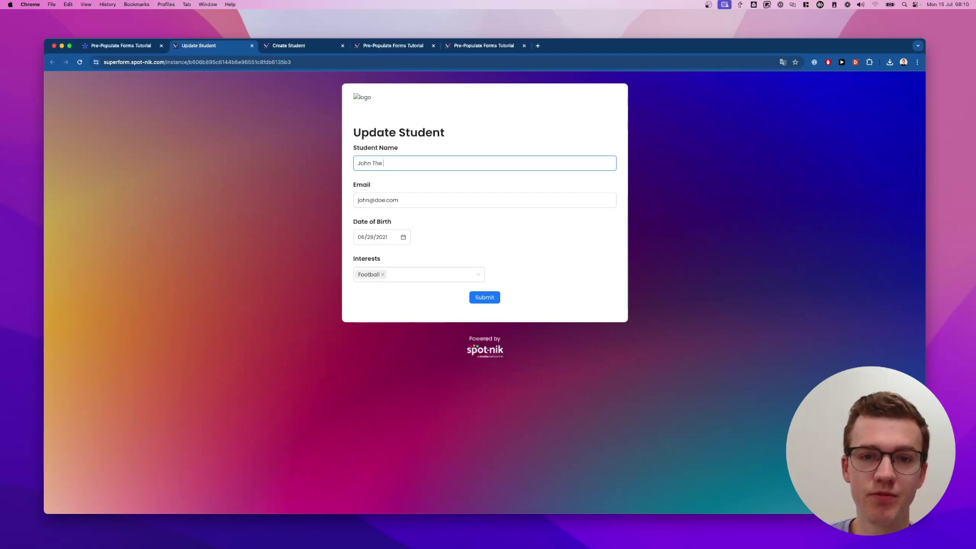
pyautogui.click(484, 297)
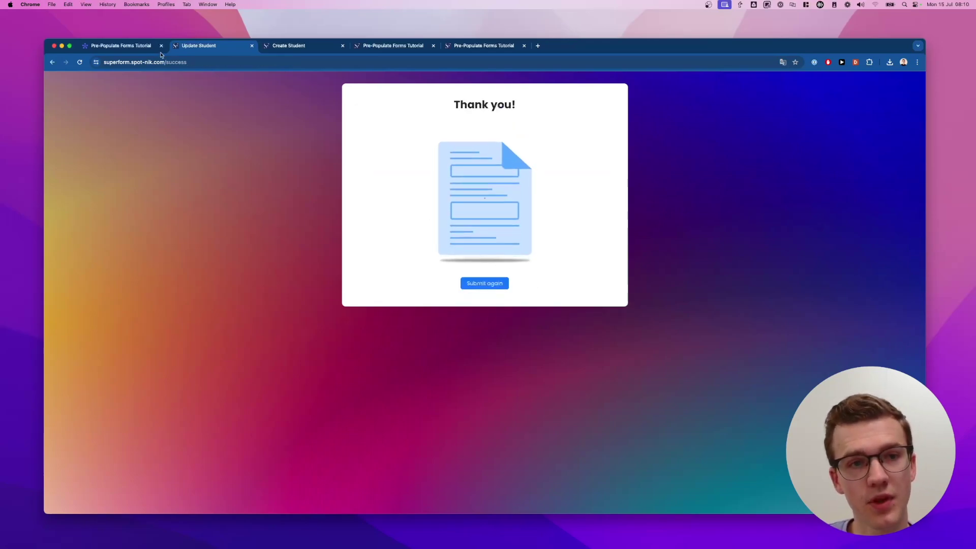
pyautogui.press('super+1')
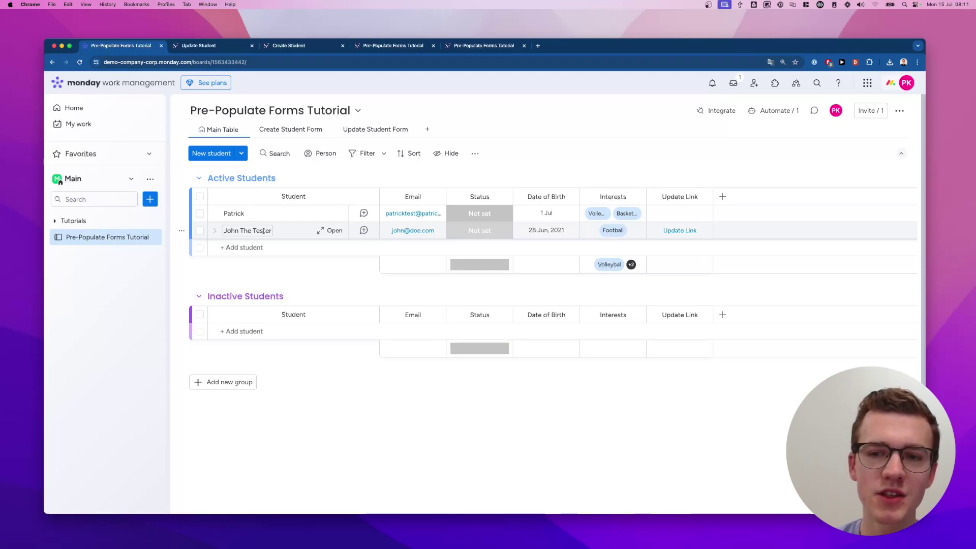
# Close the Update Student, Create Student and duplicate board tabs, then open the board's automations
pyautogui.click(252, 46)
pyautogui.click(252, 46)
pyautogui.middleClick(251, 46)
pyautogui.middleClick(252, 46)
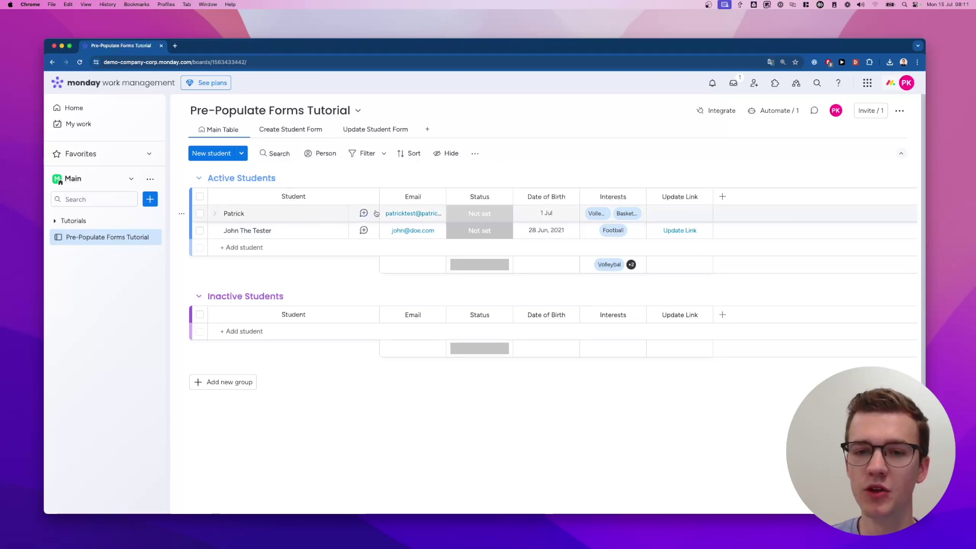
pyautogui.click(780, 116)
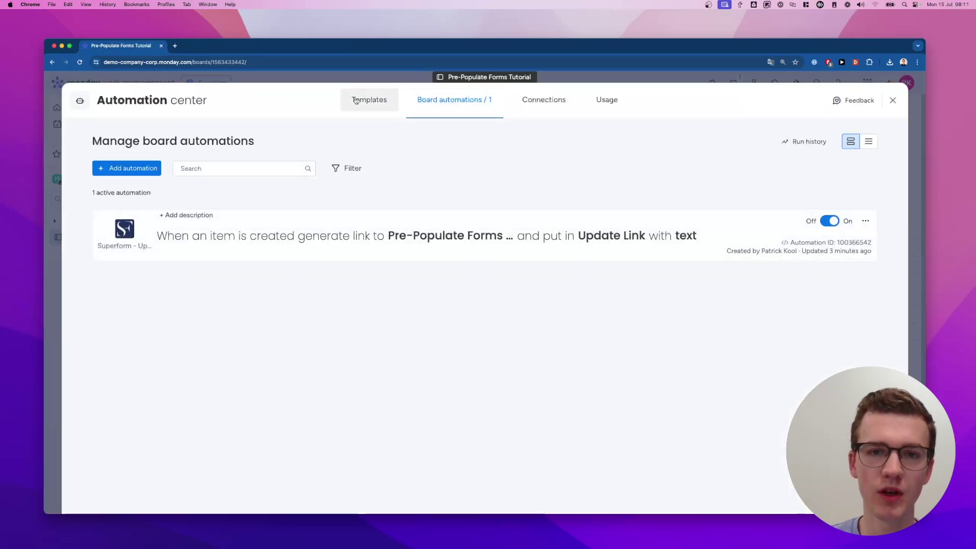
pyautogui.click(390, 99)
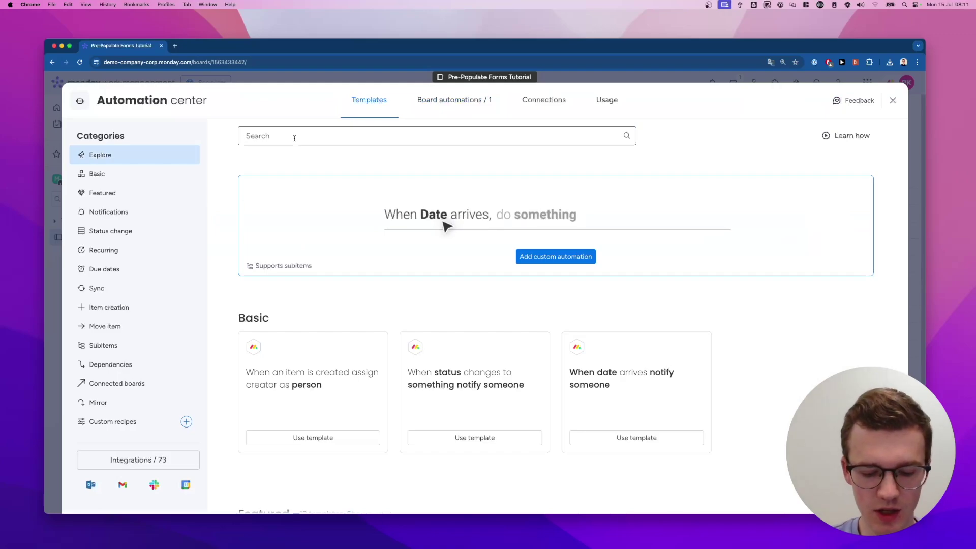
pyautogui.write('email')
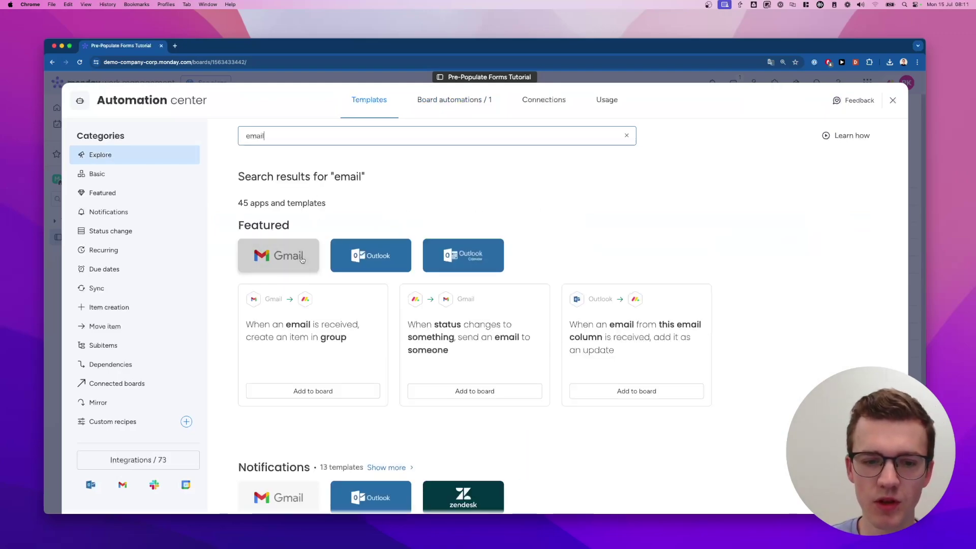
pyautogui.scroll(-3, 278, 257)
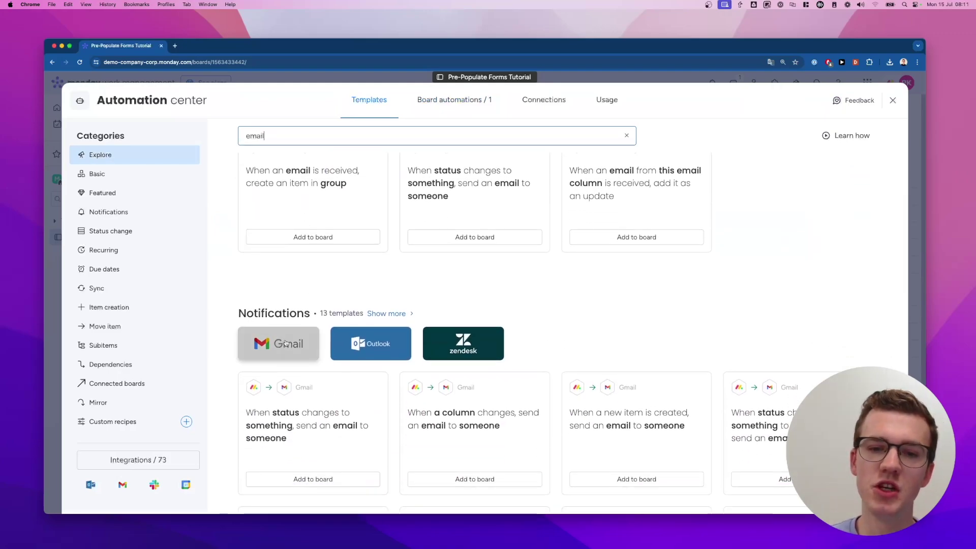
pyautogui.click(281, 342)
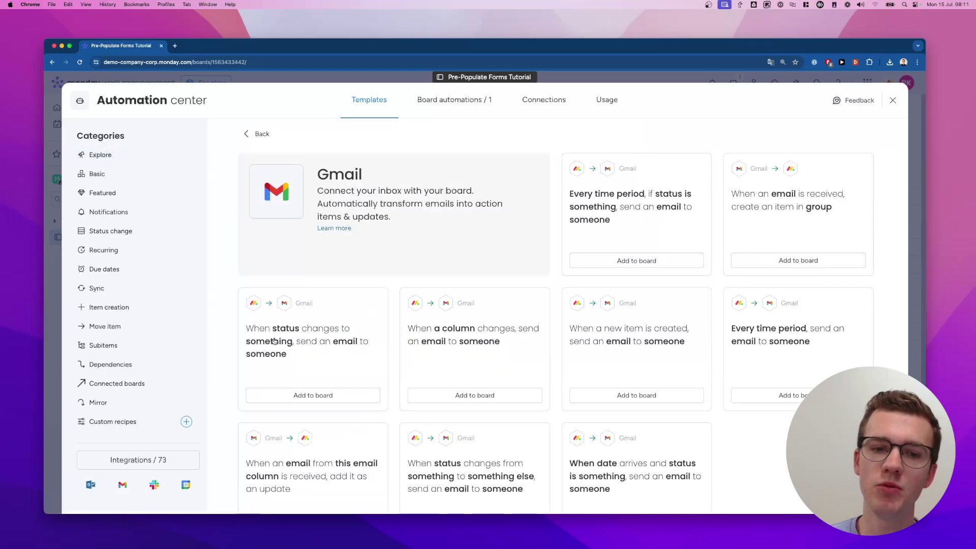
pyautogui.scroll(-2, 646, 224)
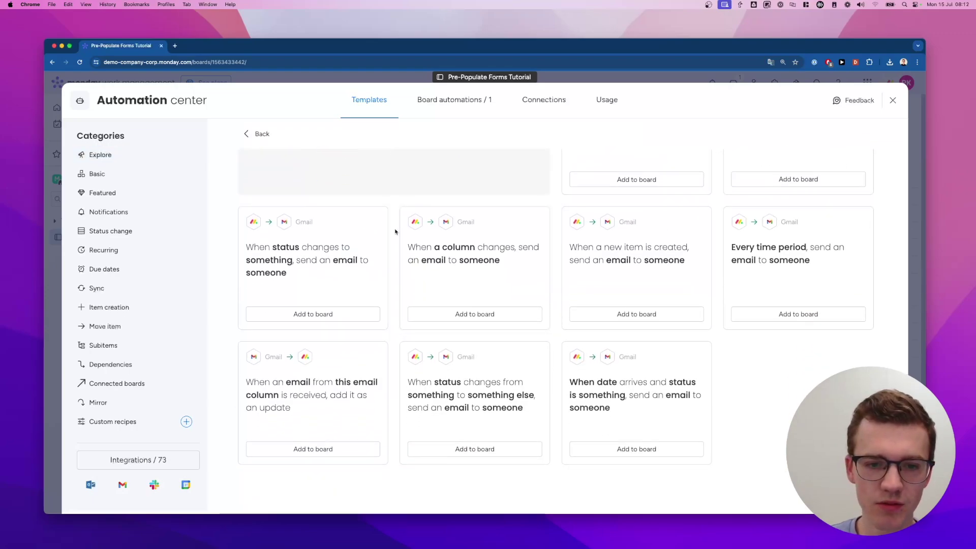
pyautogui.scroll(2, 394, 229)
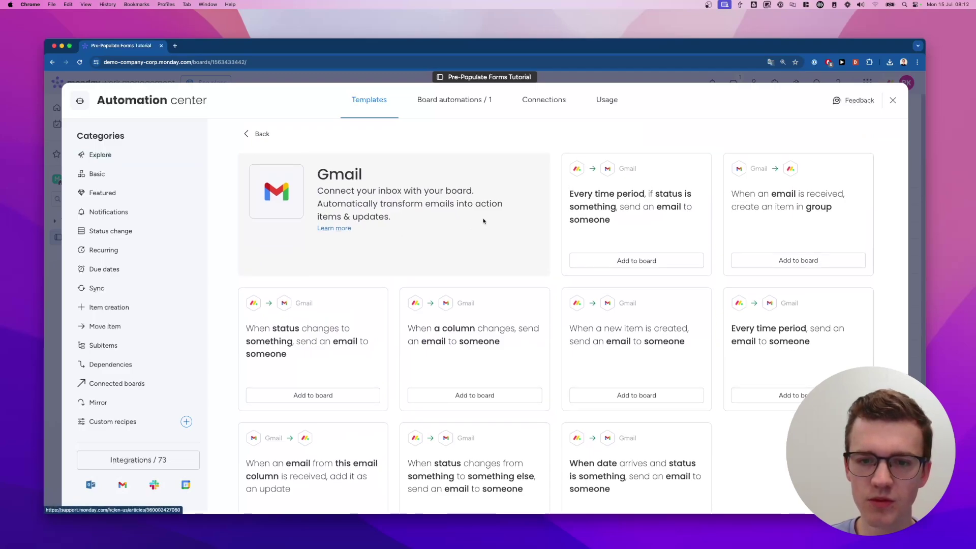
pyautogui.click(262, 134)
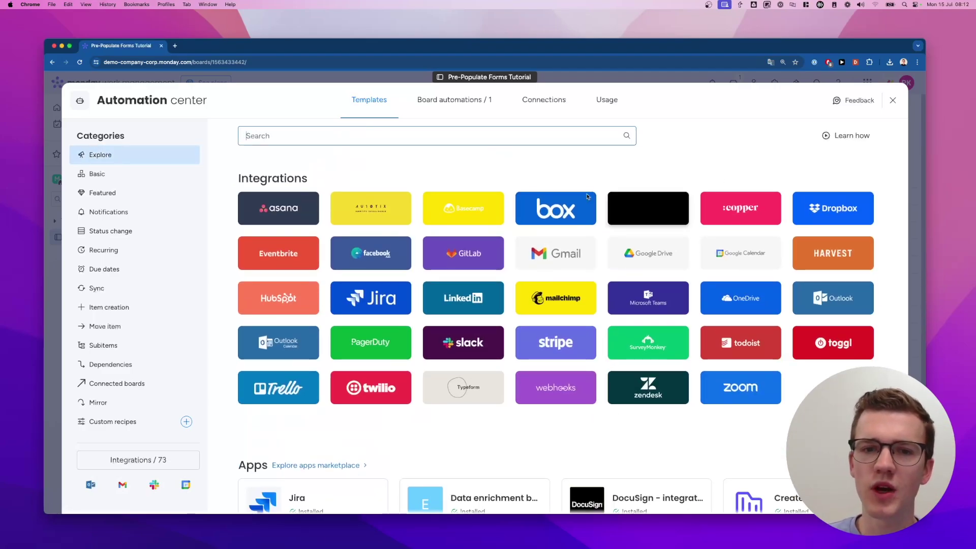
pyautogui.scroll(15, 398, 226)
pyautogui.scroll(10, 398, 221)
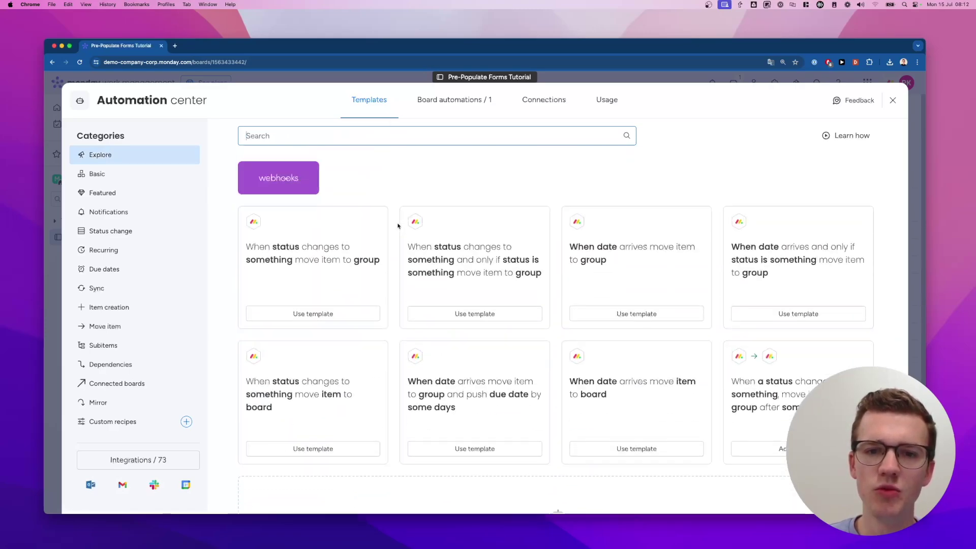
pyautogui.click(451, 99)
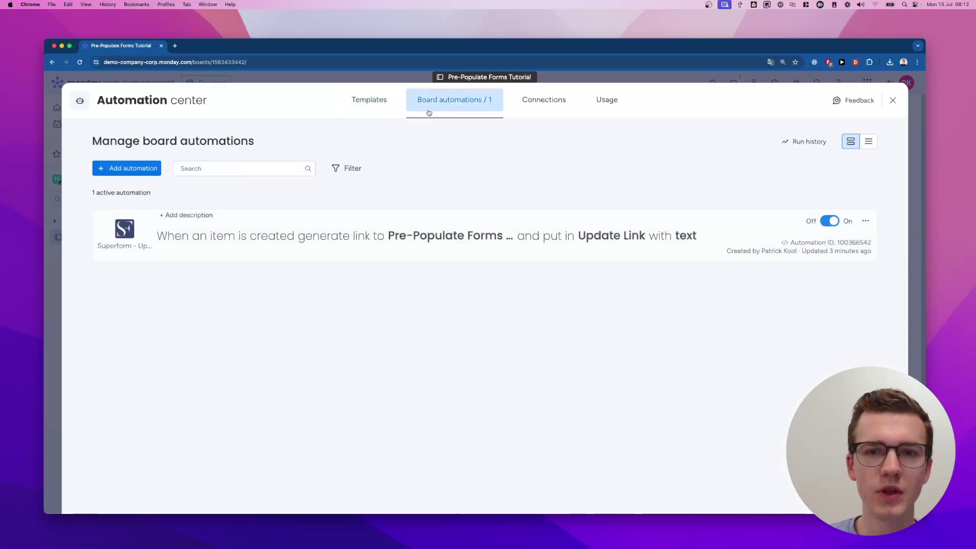
# Build an automation: when an item is created, send an email from the chosen Gmail account
pyautogui.click(135, 170)
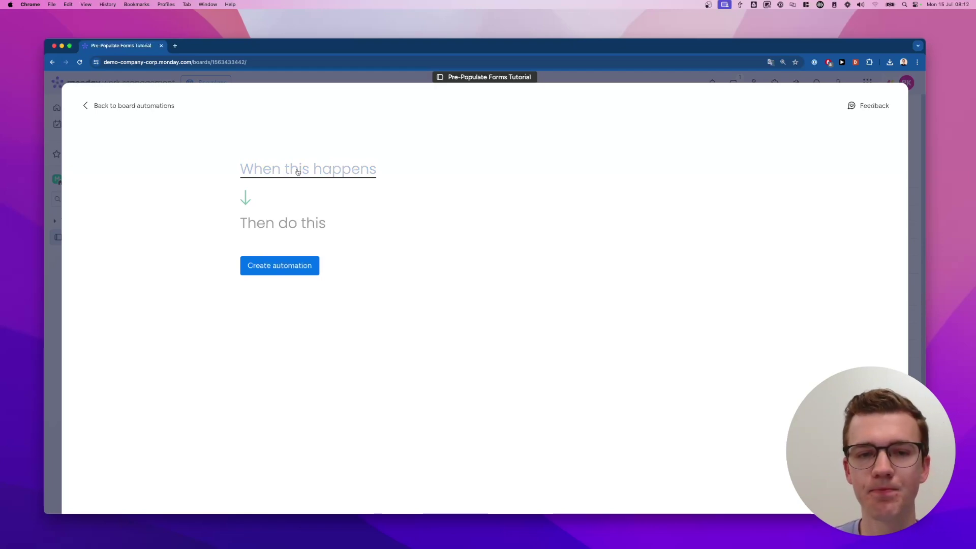
pyautogui.click(287, 168)
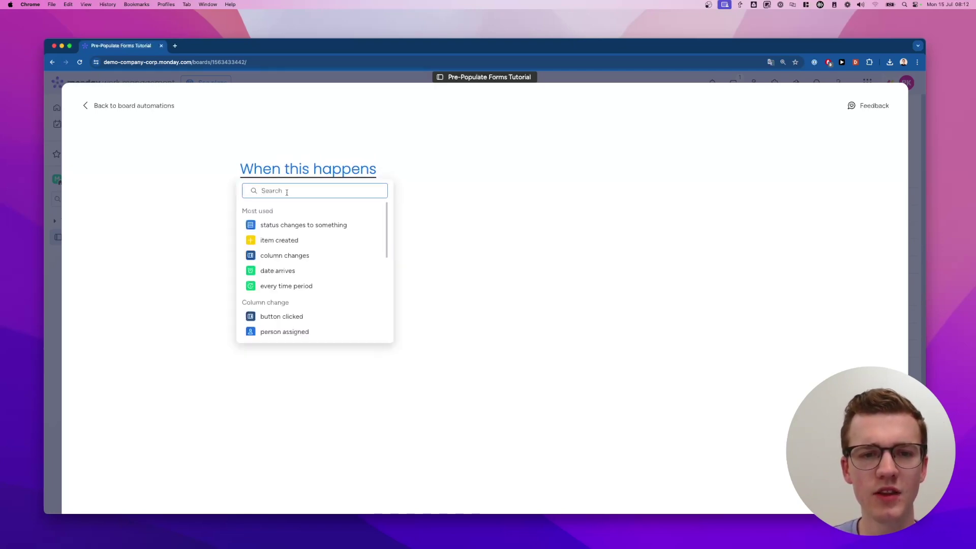
pyautogui.click(312, 242)
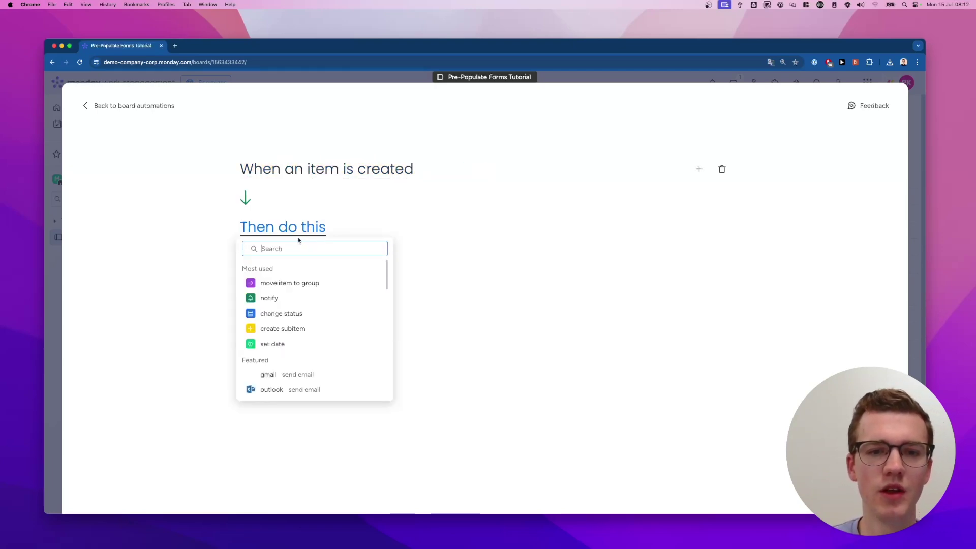
pyautogui.click(297, 374)
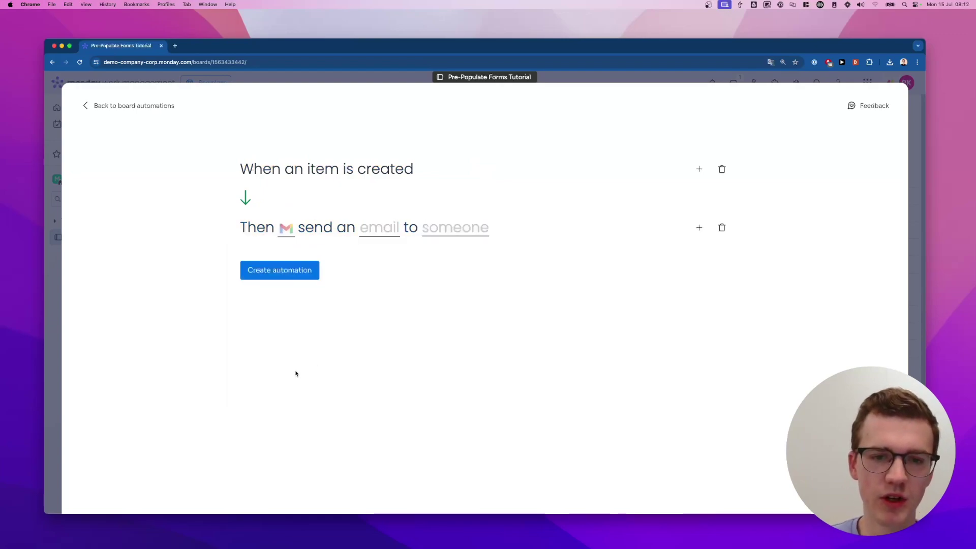
pyautogui.click(288, 230)
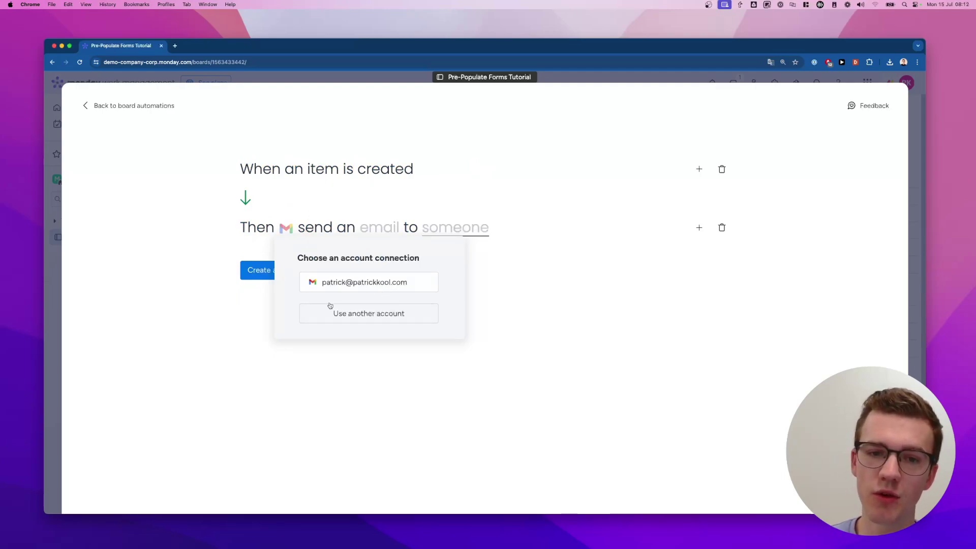
pyautogui.click(355, 279)
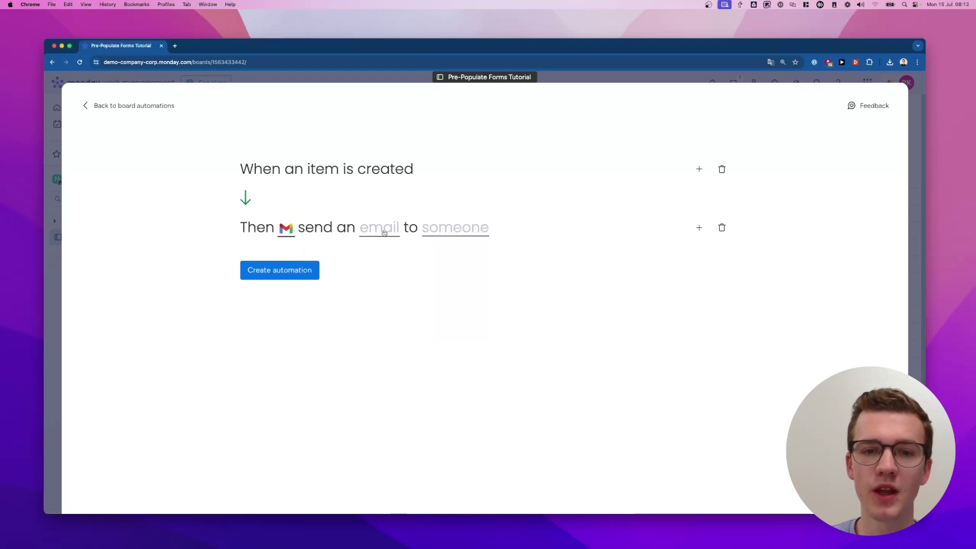
pyautogui.click(385, 233)
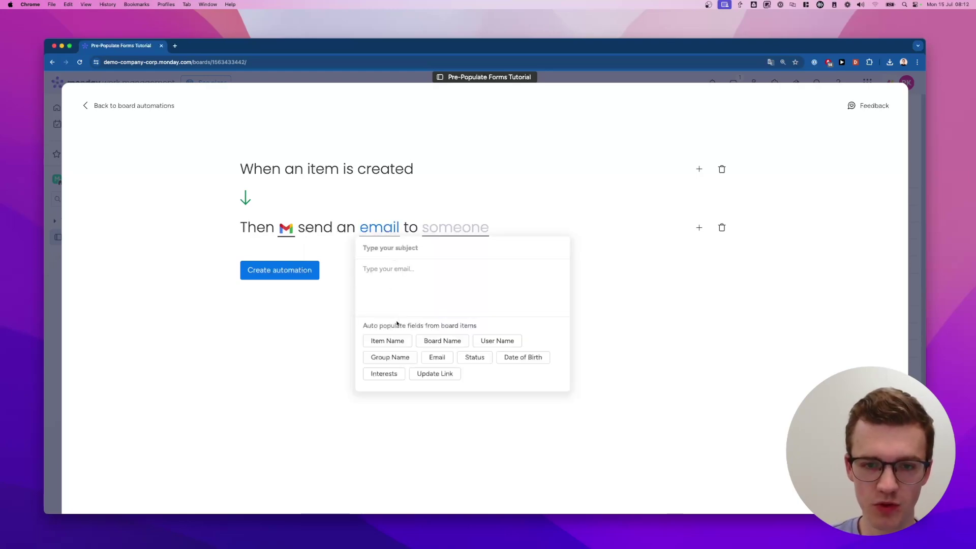
# Set subject 'Student Update Link' and write a body greeting the student's name with the update link
pyautogui.write('Student ')
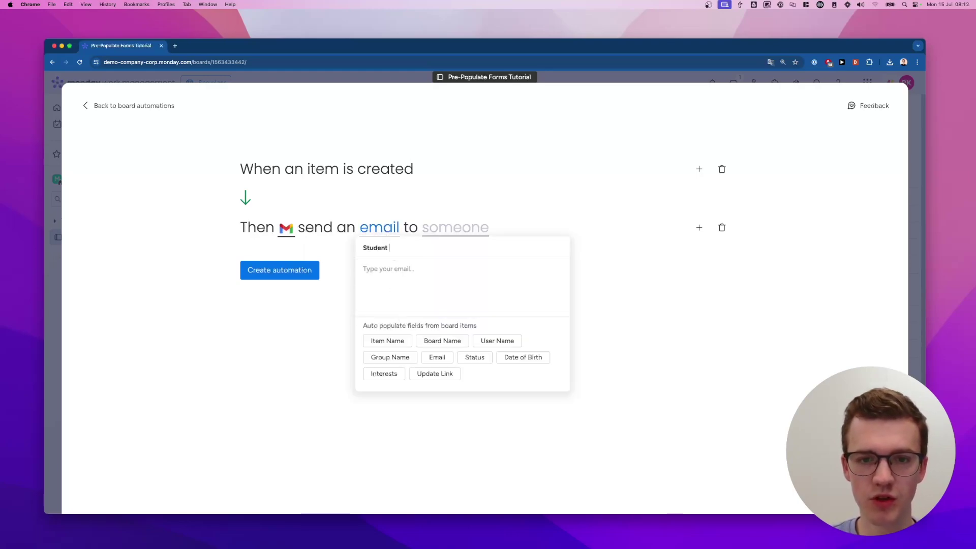
pyautogui.write('Update Link')
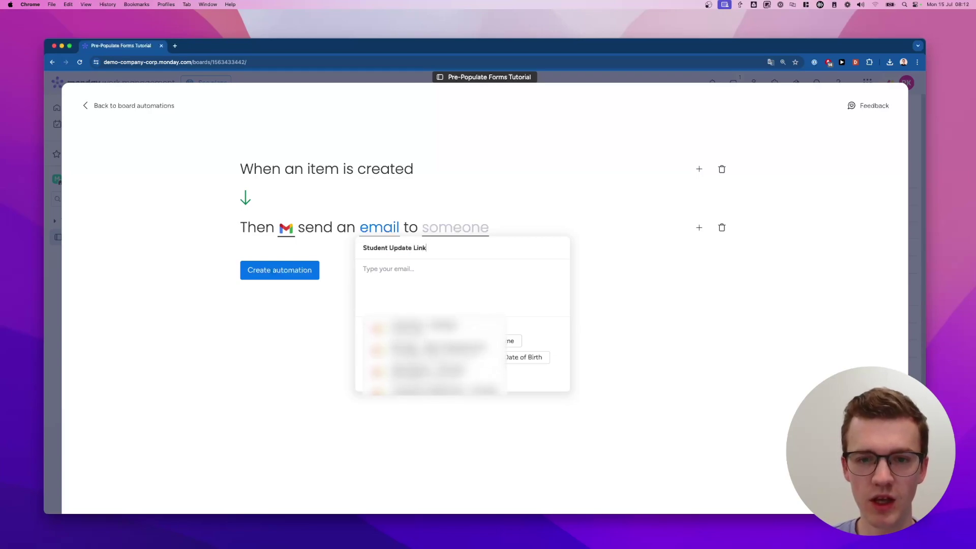
pyautogui.click(364, 269)
pyautogui.write('Hi,')
pyautogui.press('Return')
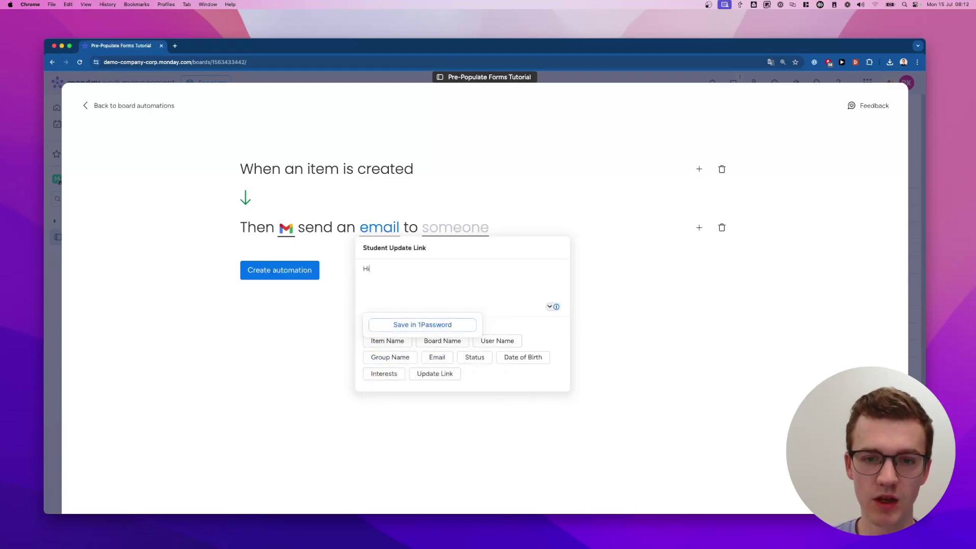
pyautogui.press('super+v')
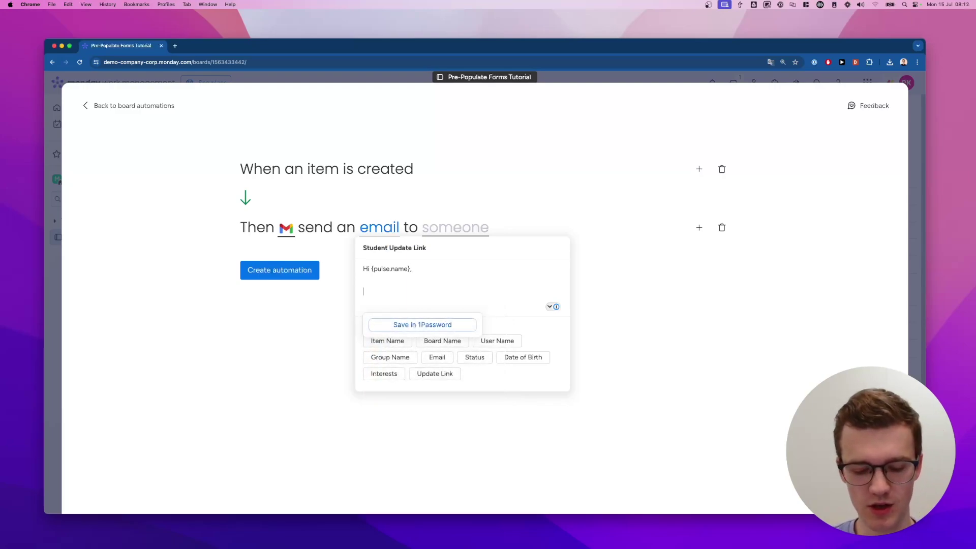
pyautogui.write('You can update your details here:')
pyautogui.write('{pulse.link0__1}')
# Finish the body with a 'Greetings,' sign-off and the sender's name, then close the editor
pyautogui.press('Return')
pyautogui.press('Return')
pyautogui.write('Regards,')
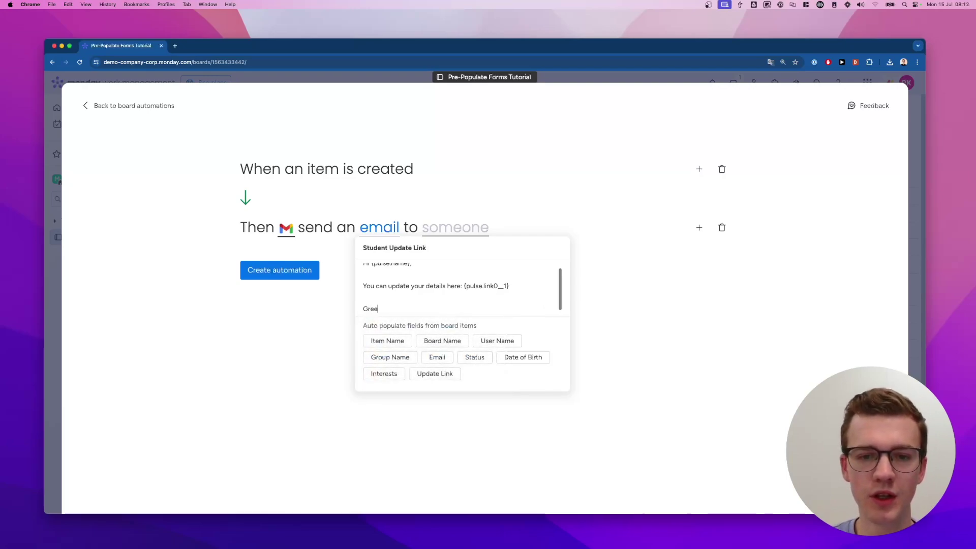
pyautogui.hotkey('alt', 'BackSpace')
pyautogui.write('Greetings,')
pyautogui.press('Return')
pyautogui.press('Return')
pyautogui.write('Patrick')
pyautogui.scroll(3, 512, 304)
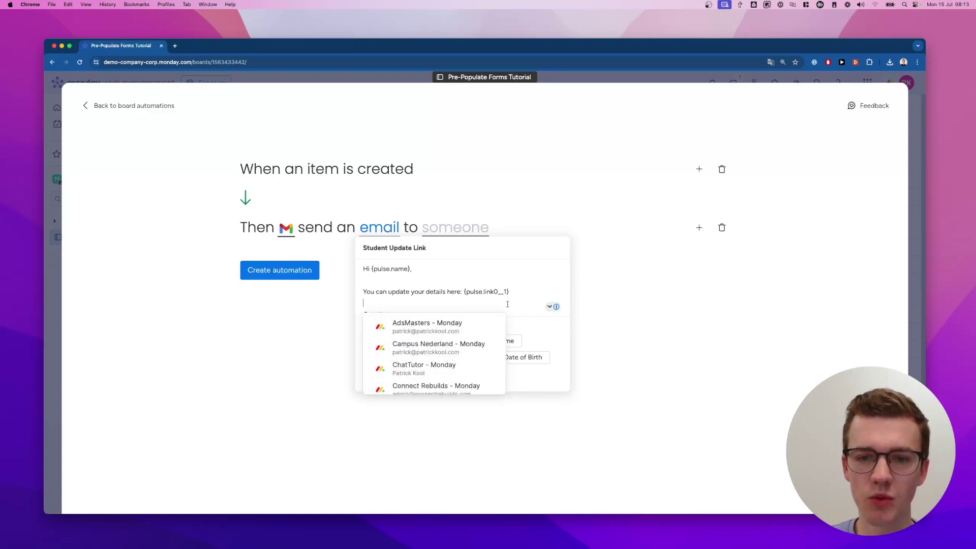
pyautogui.click(531, 346)
pyautogui.scroll(-3, 515, 295)
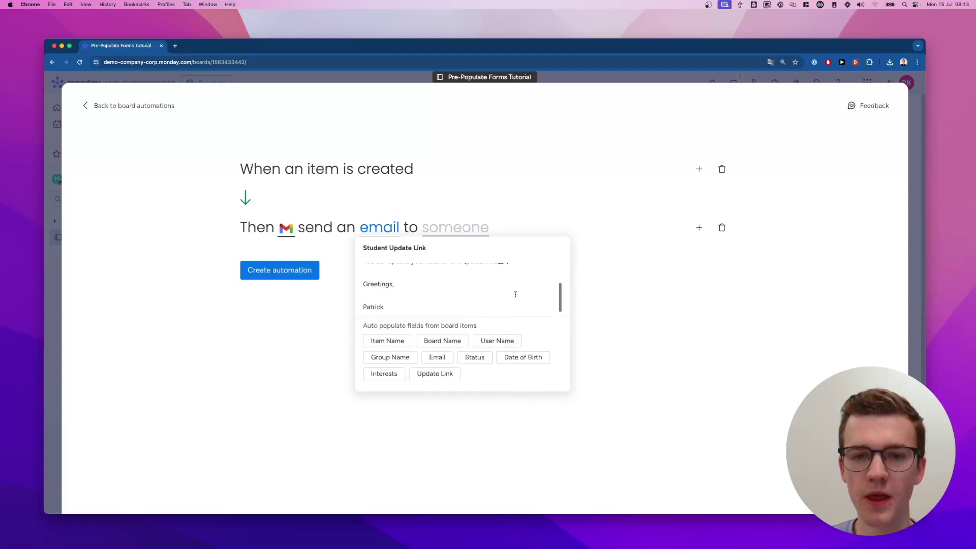
pyautogui.scroll(4, 515, 296)
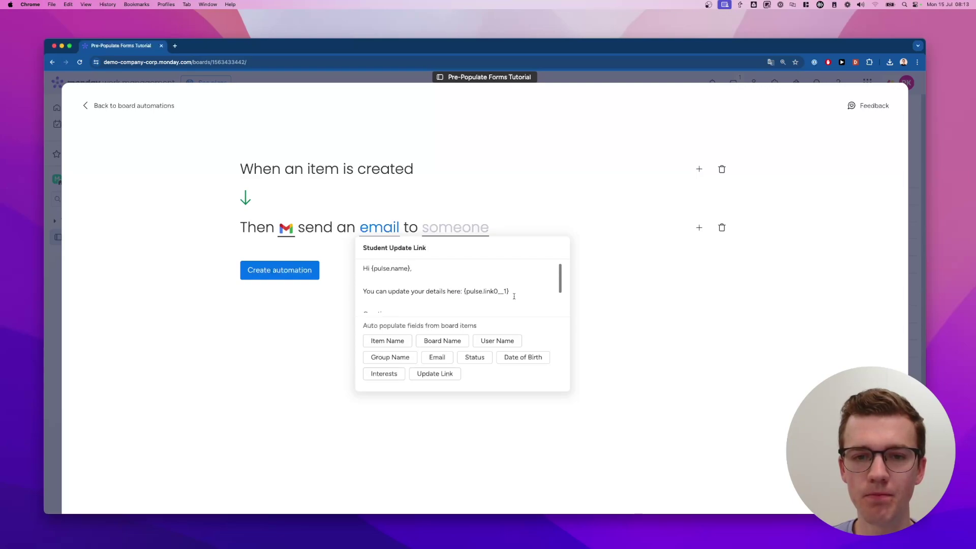
pyautogui.scroll(-3, 422, 303)
pyautogui.click(292, 301)
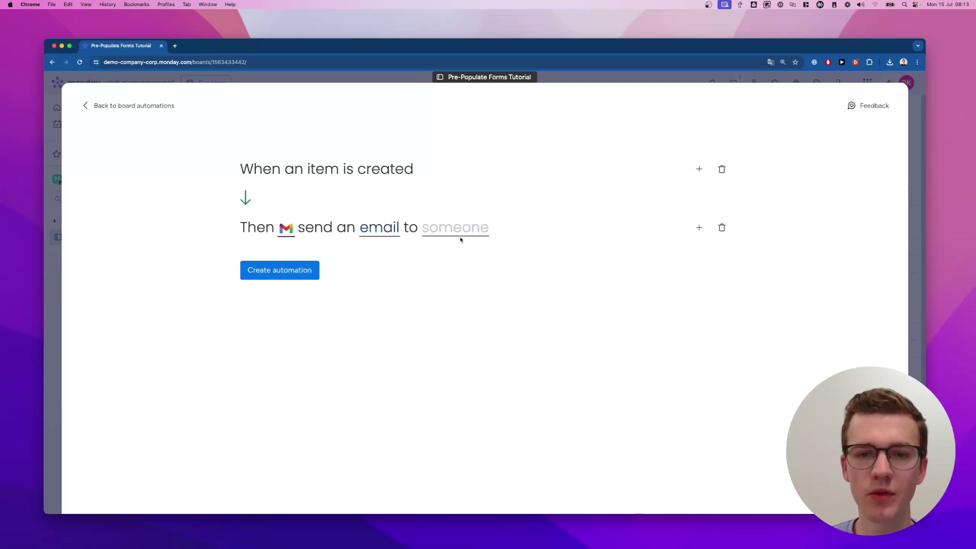
# Send the email to the Email column, create the automation, and close the Automation center
pyautogui.click(464, 232)
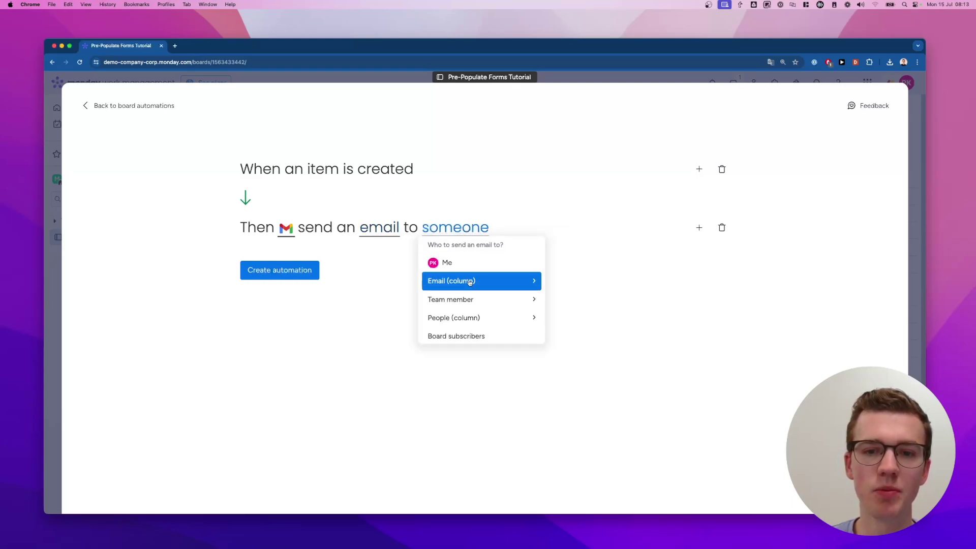
pyautogui.click(492, 279)
pyautogui.click(460, 268)
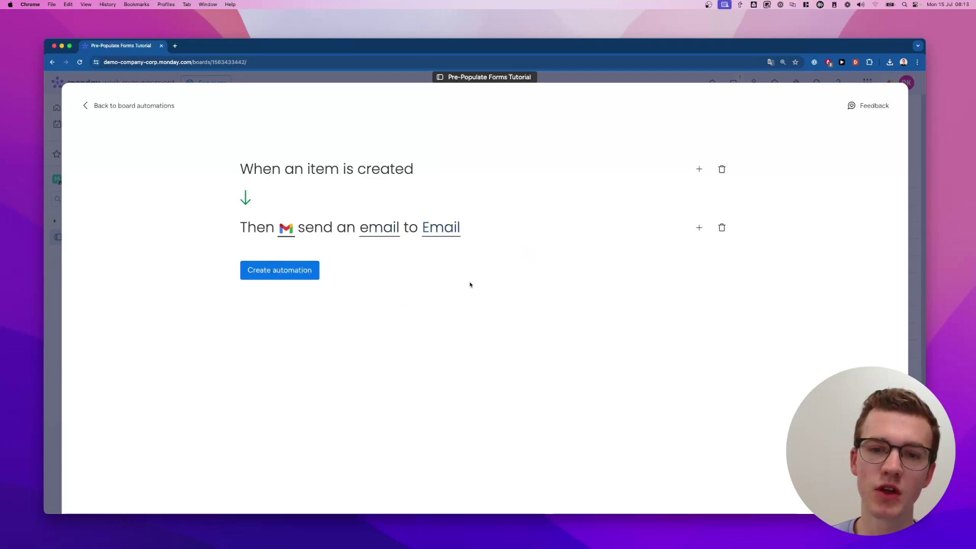
pyautogui.click(290, 270)
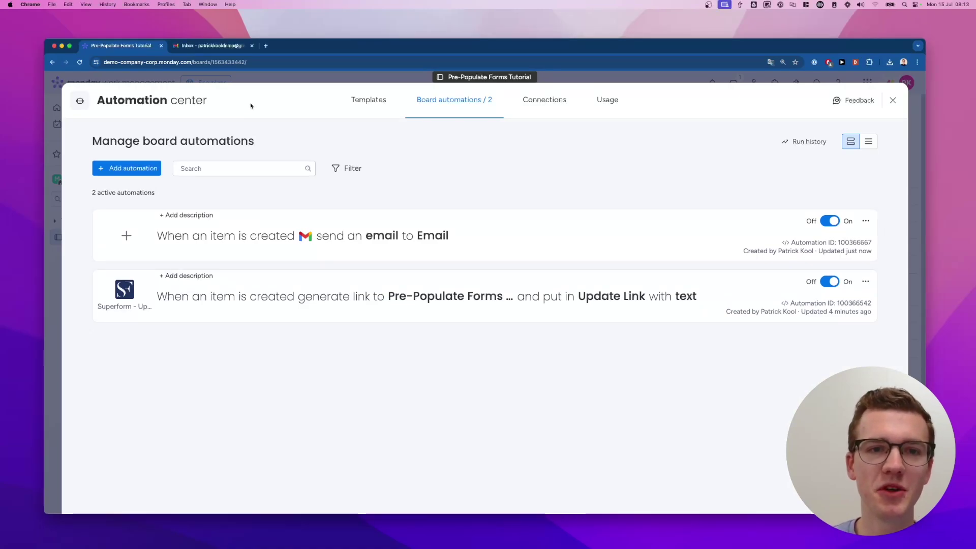
pyautogui.click(58, 140)
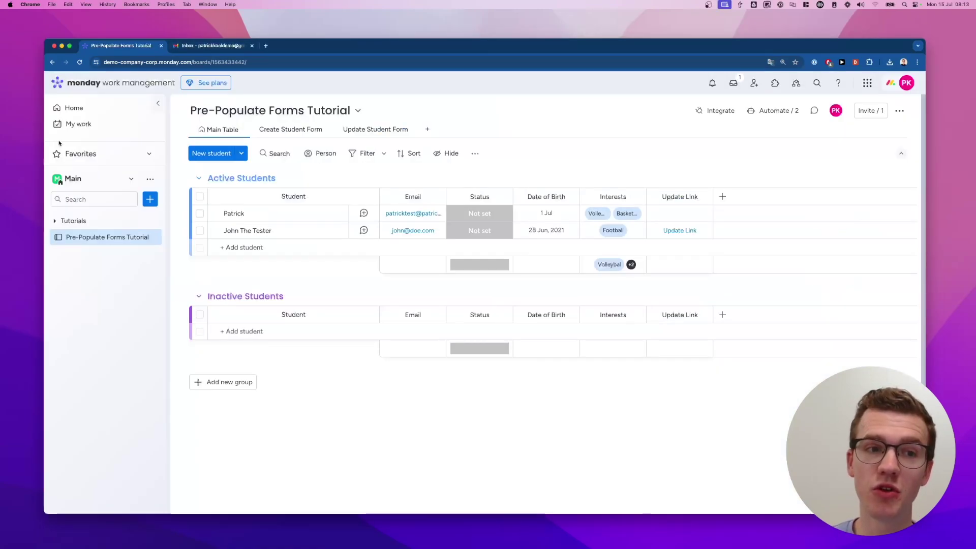
# Preview the Create Student Form and enter the student's name and a saved email address
pyautogui.click(304, 131)
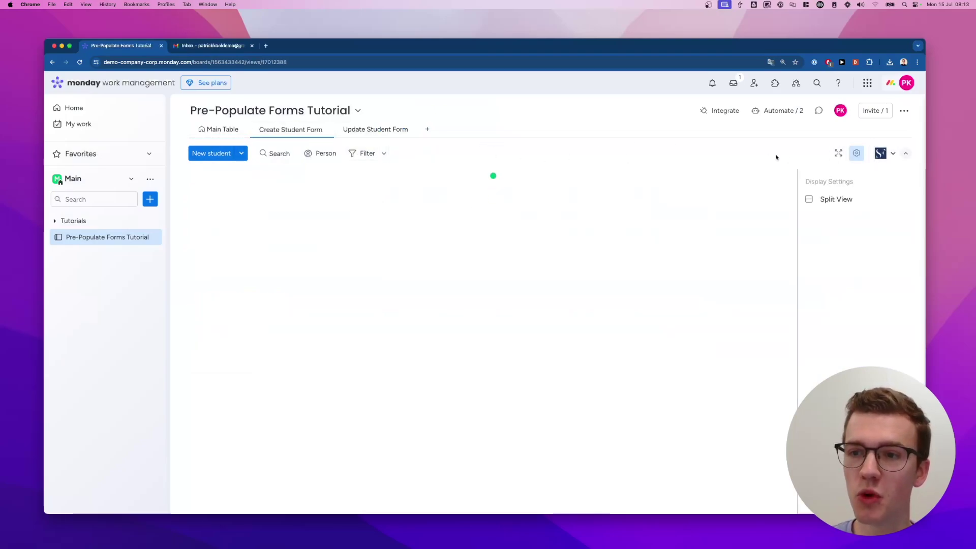
pyautogui.click(628, 248)
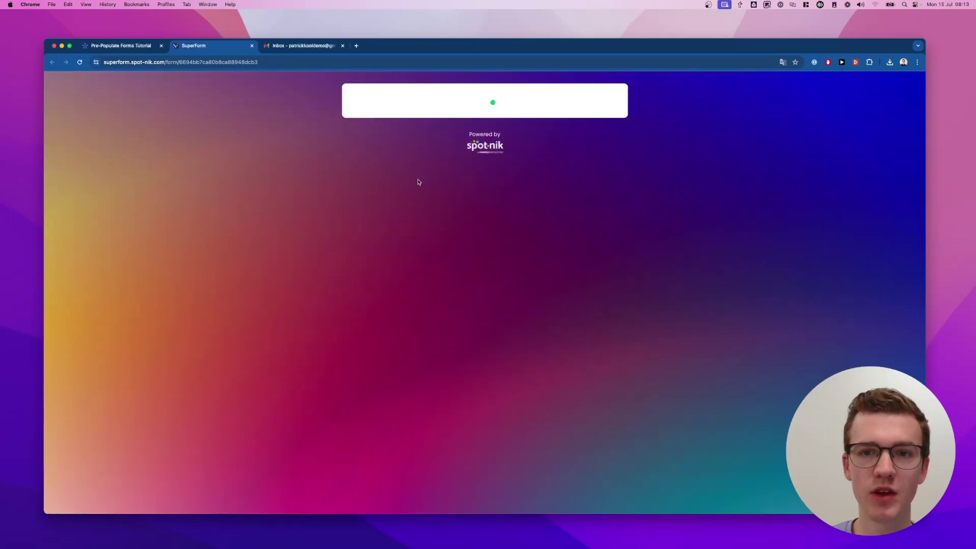
pyautogui.click(410, 163)
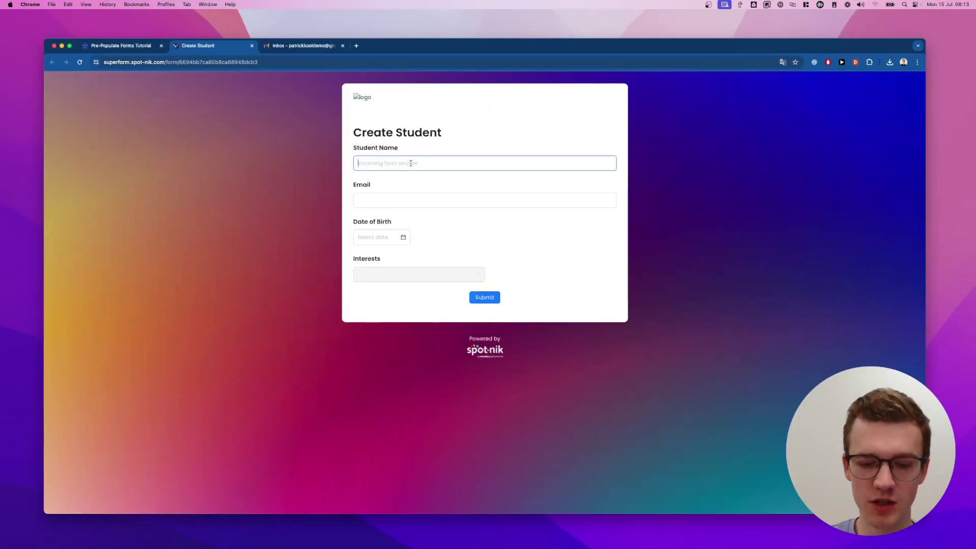
pyautogui.write('E')
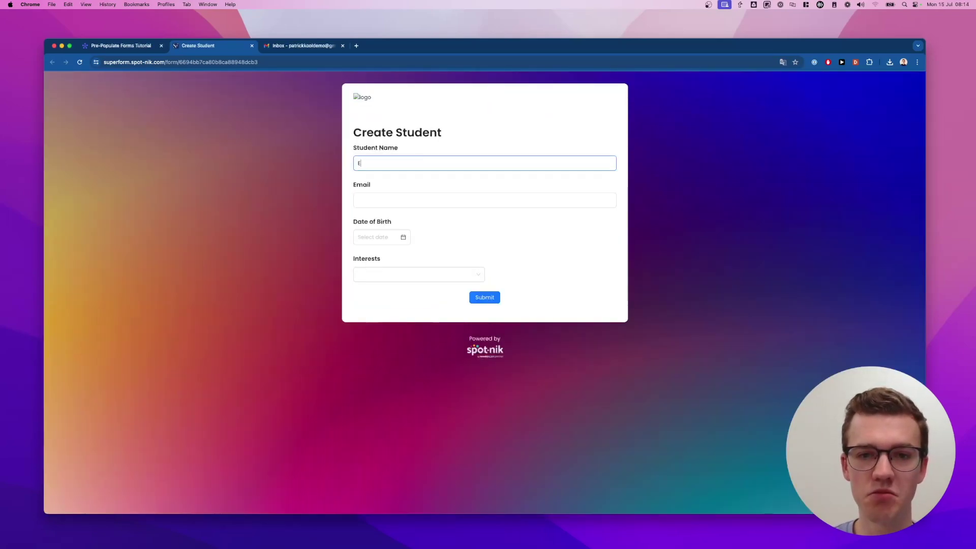
pyautogui.write('va Doe')
pyautogui.press('Tab')
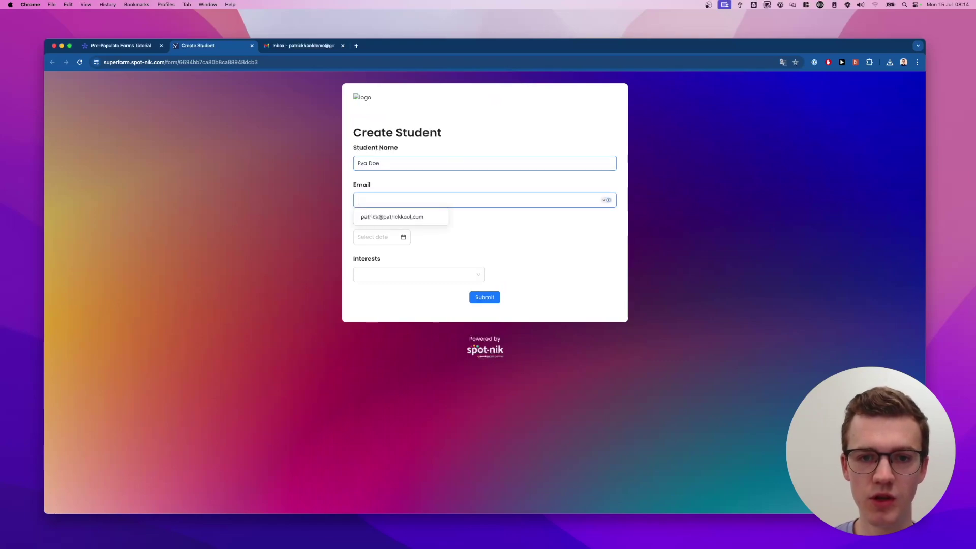
pyautogui.press('Down')
pyautogui.press('Return')
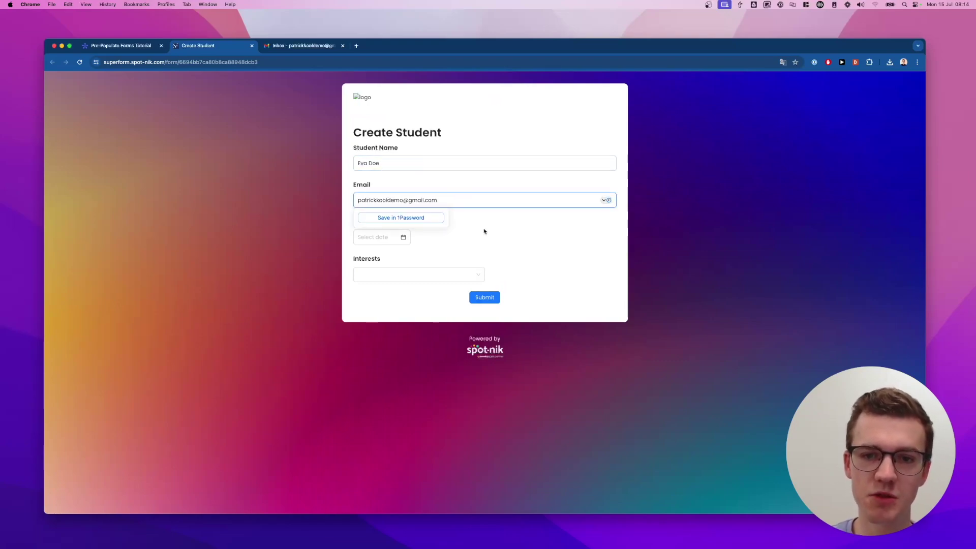
# Set birth date 07/14/2020, pick Volleyball and Football interests, and submit
pyautogui.click(406, 237)
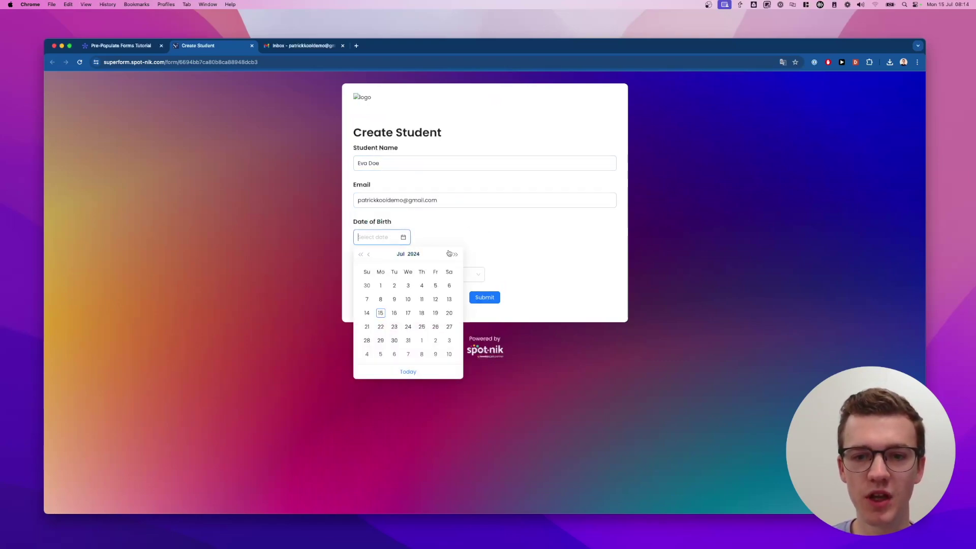
pyautogui.click(360, 254)
pyautogui.click(361, 255)
pyautogui.click(361, 254)
pyautogui.click(360, 254)
pyautogui.click(394, 312)
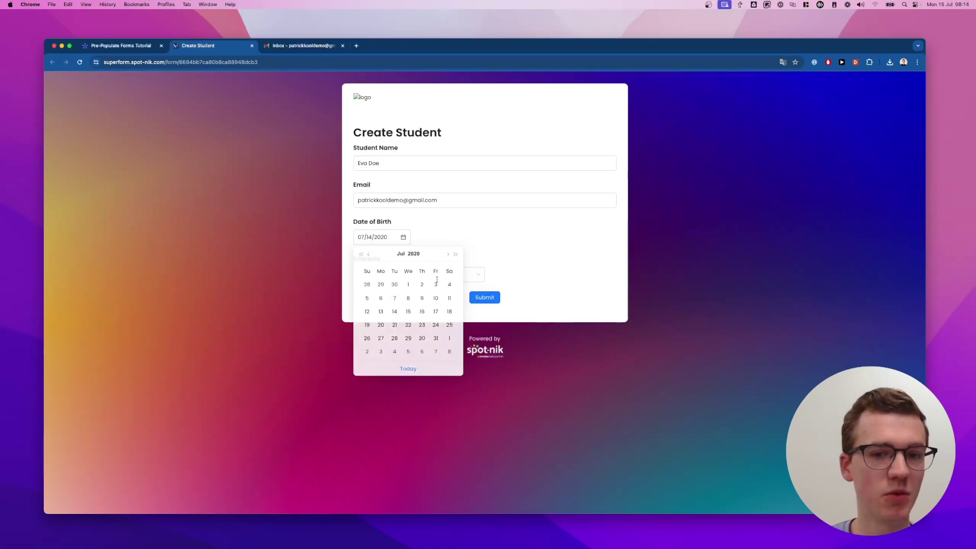
pyautogui.click(447, 274)
pyautogui.click(406, 293)
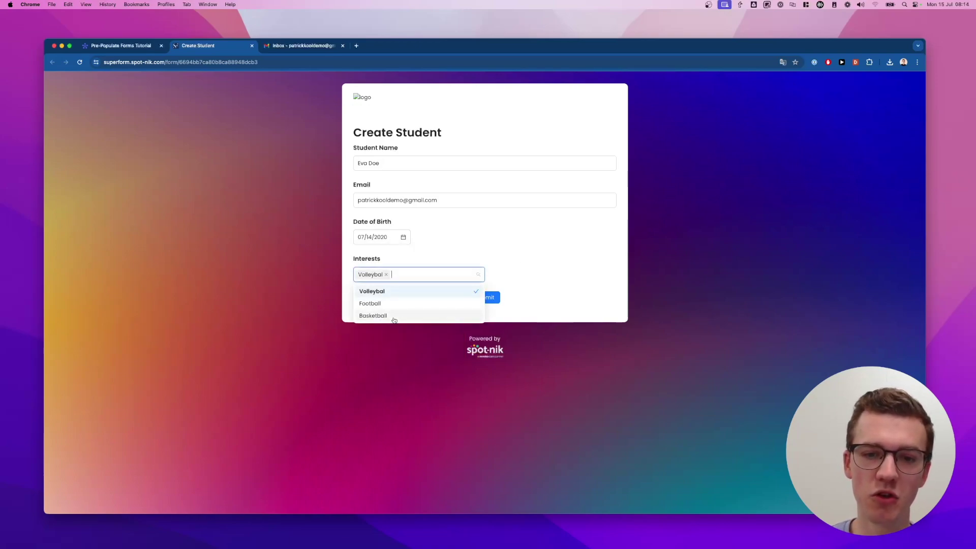
pyautogui.click(394, 304)
pyautogui.click(491, 282)
pyautogui.click(490, 299)
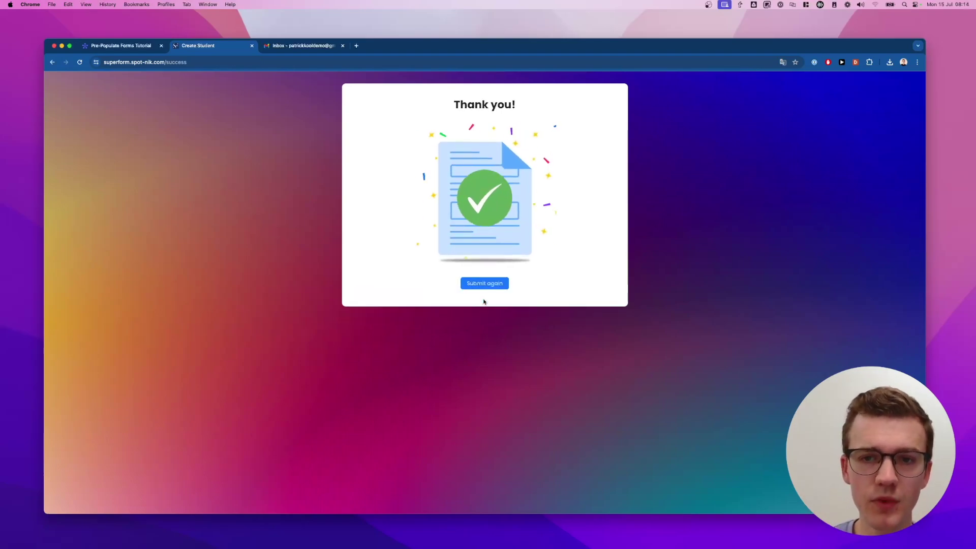
# Check the new row's Update Link in the board's Main Table, then switch to Gmail
pyautogui.click(130, 47)
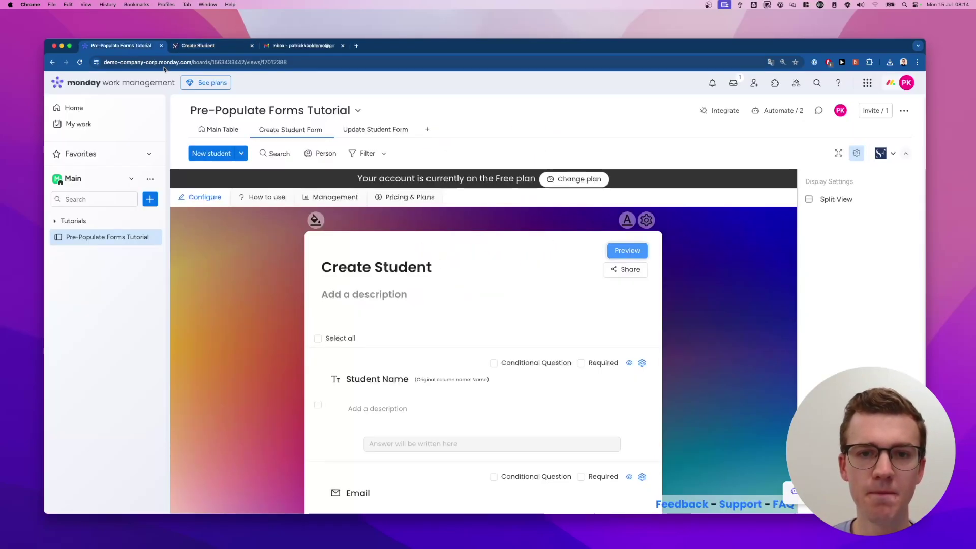
pyautogui.click(219, 130)
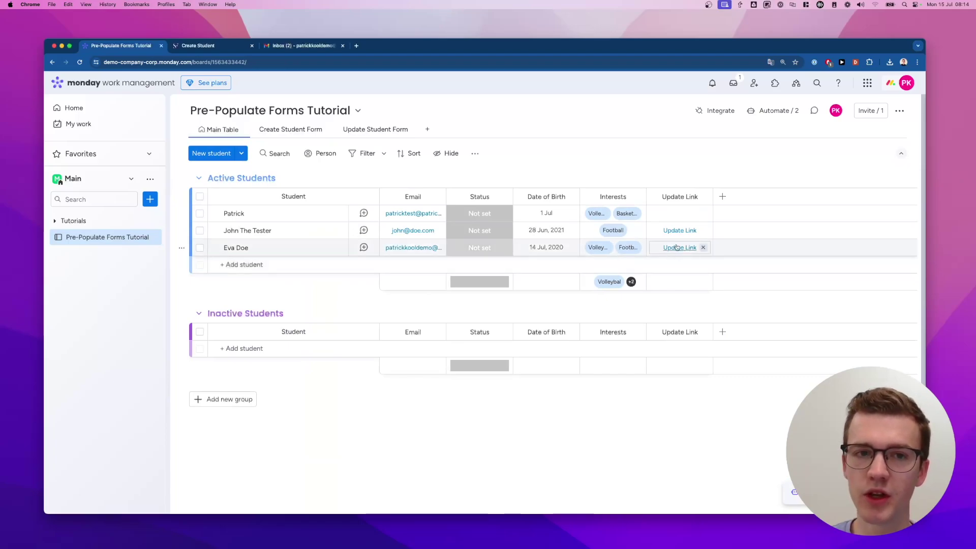
pyautogui.click(308, 47)
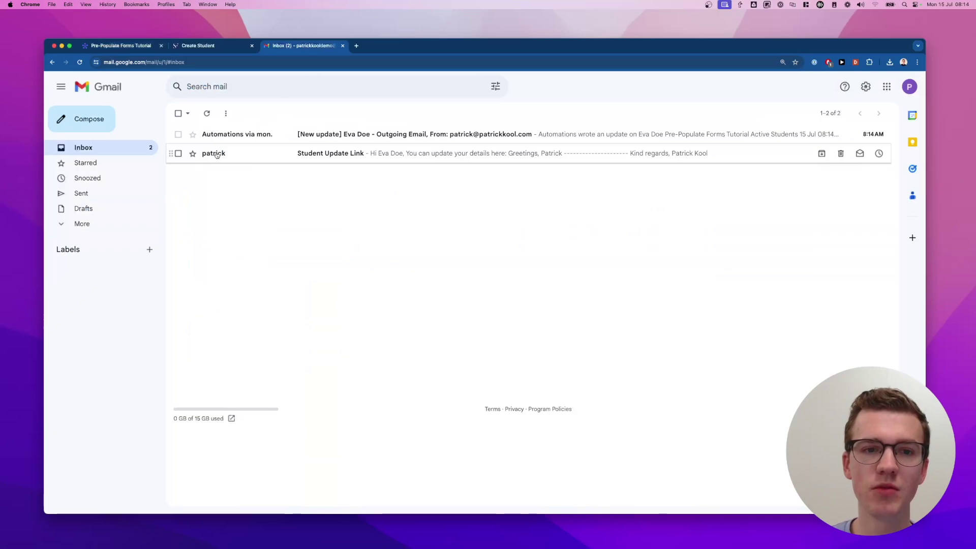
# Open the Student Update Link email, close the emoji tip, and return to the Pre-Populate Forms Tutorial board
pyautogui.click(285, 156)
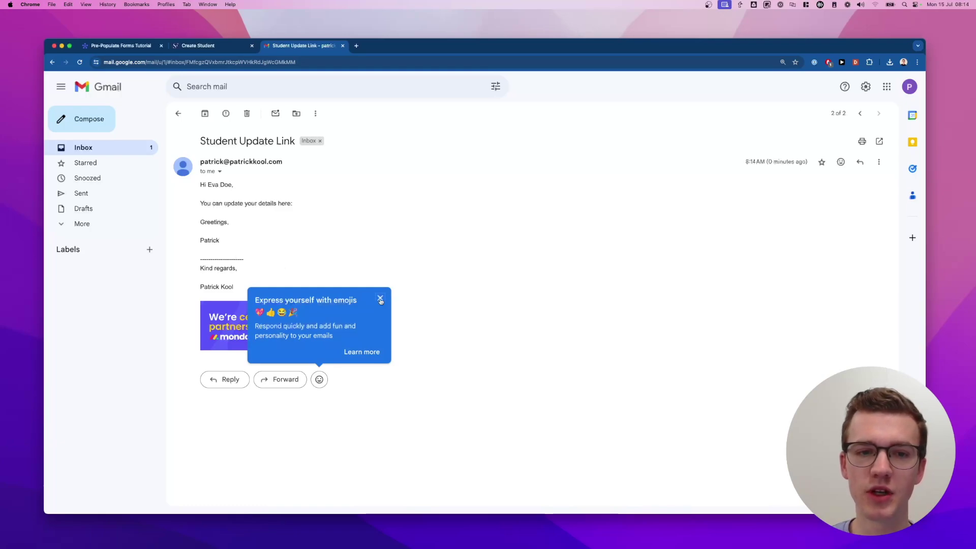
pyautogui.click(381, 298)
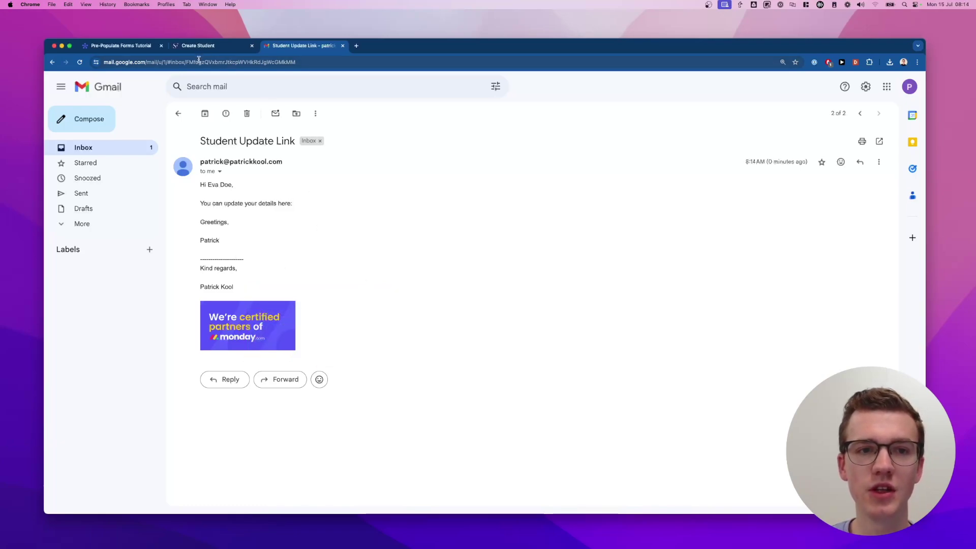
pyautogui.click(120, 46)
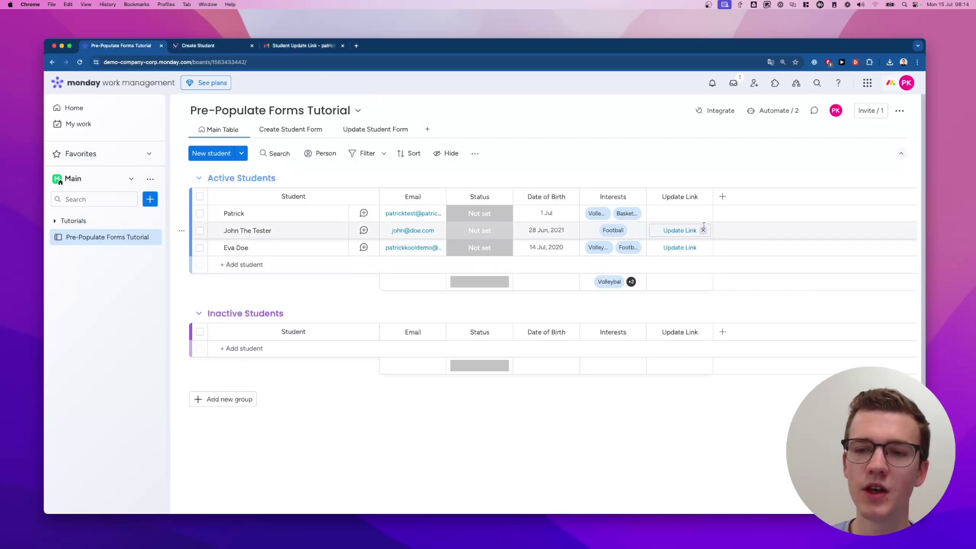
# Open the 'when an item is created, send an email' automation and review its email subject and body
pyautogui.click(766, 113)
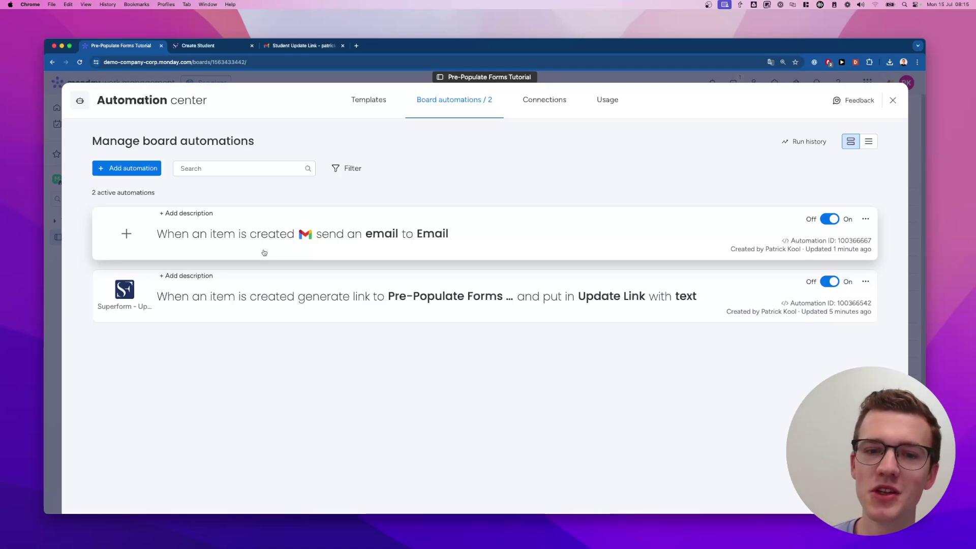
pyautogui.click(286, 239)
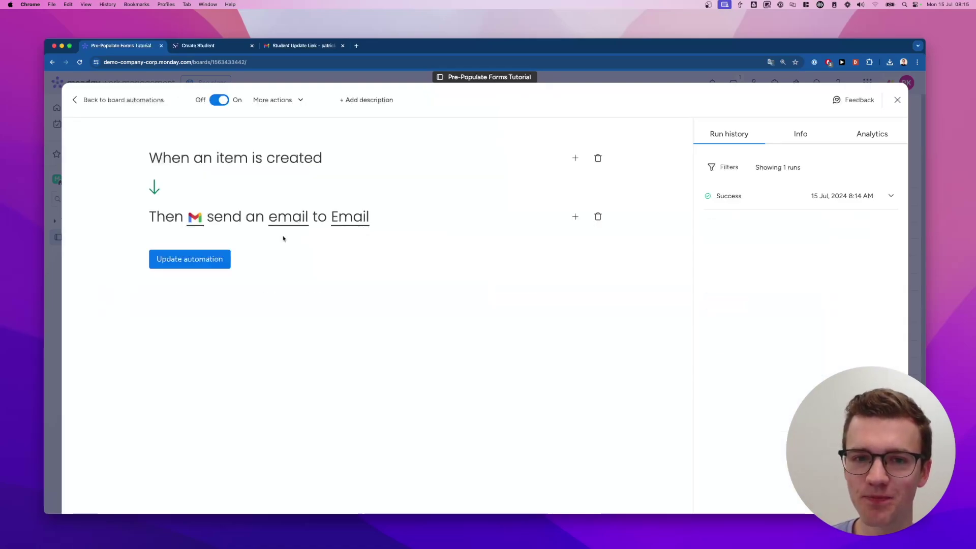
pyautogui.click(290, 226)
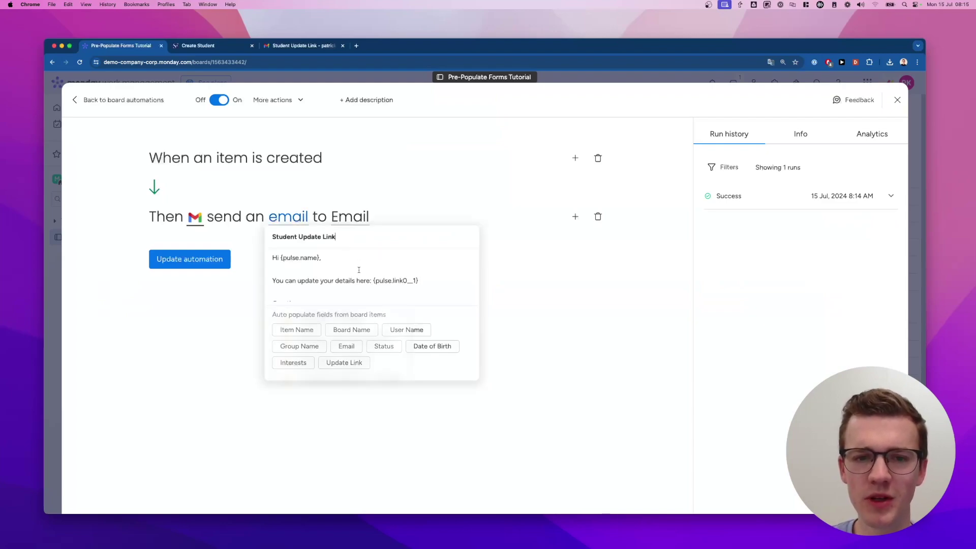
pyautogui.hotkey('ctrl', 'a')
pyautogui.click(120, 83)
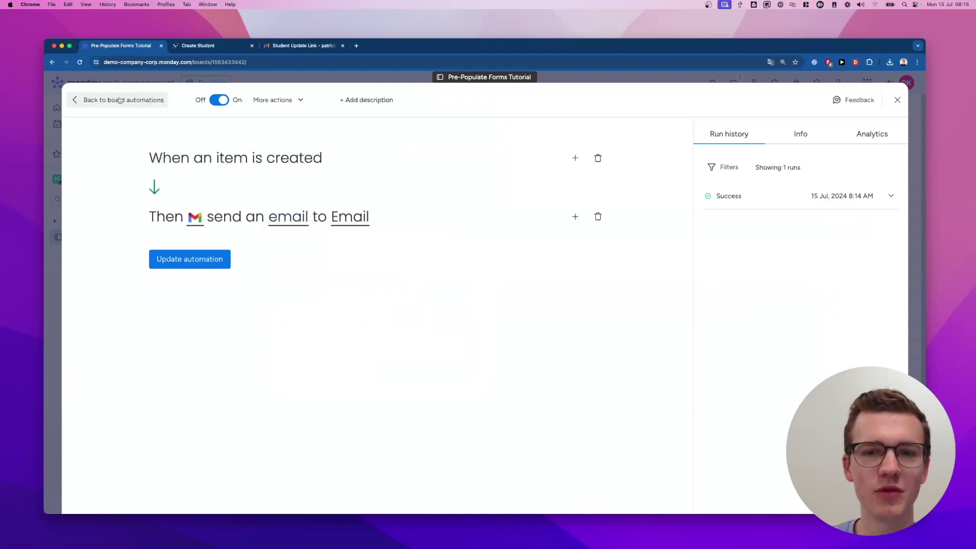
# Replace the automation's trigger with 'when Update Link column changes'
pyautogui.click(598, 159)
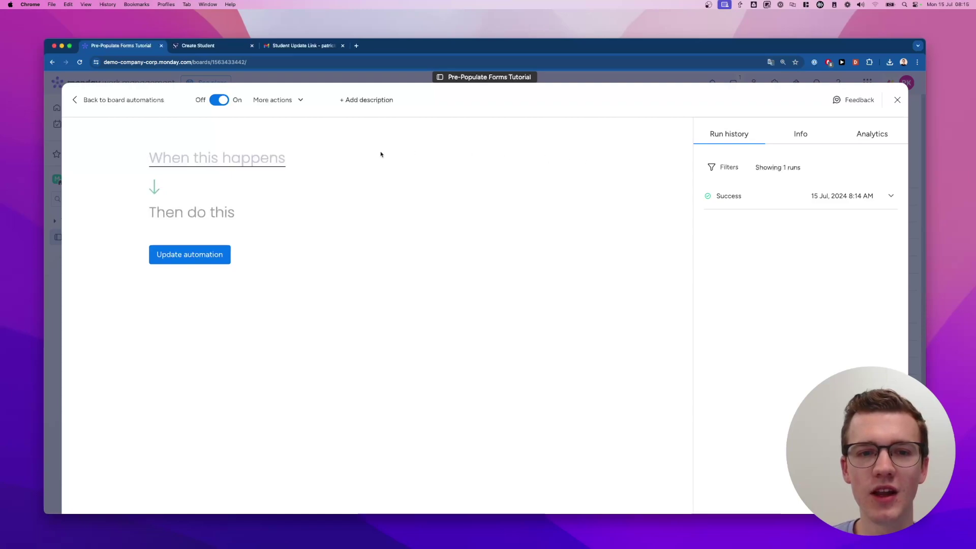
pyautogui.click(253, 157)
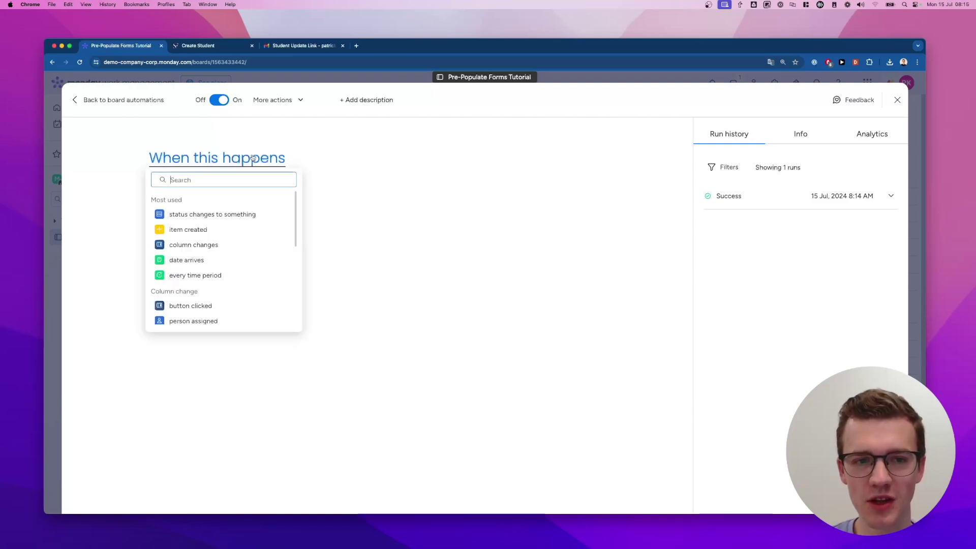
pyautogui.click(207, 250)
pyautogui.click(239, 161)
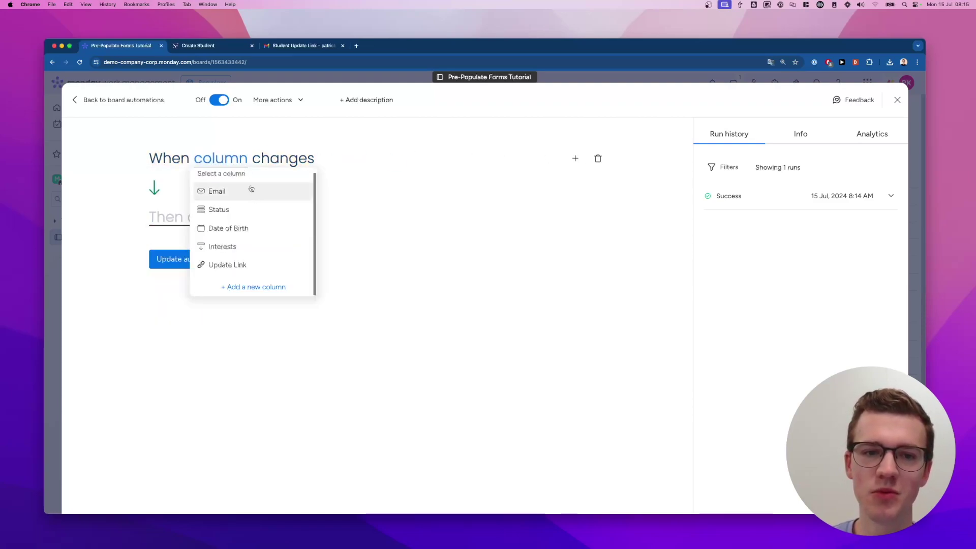
pyautogui.click(243, 265)
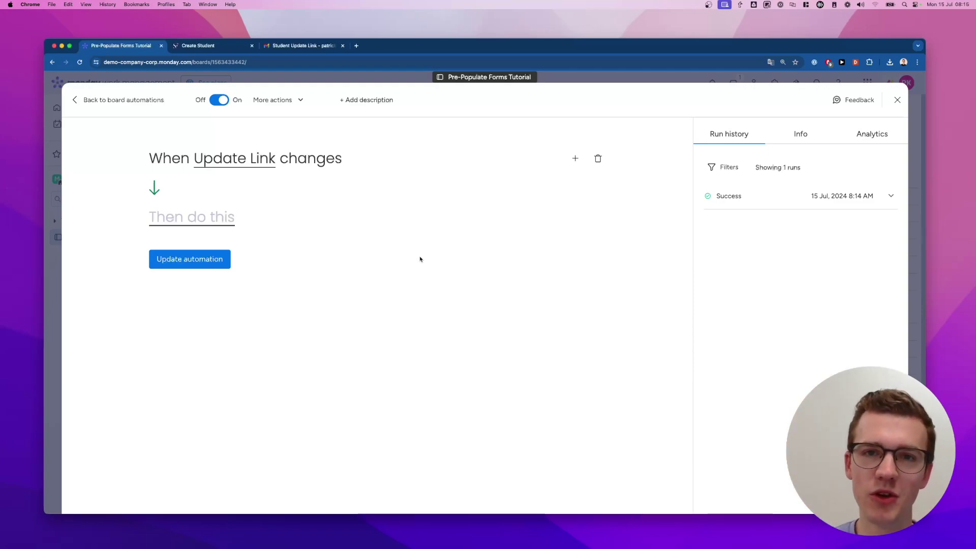
# Add a Gmail 'send an email' action with the pasted message body and subject 'Student Update Link'
pyautogui.click(209, 226)
pyautogui.click(179, 364)
pyautogui.click(188, 222)
pyautogui.click(249, 276)
pyautogui.click(299, 226)
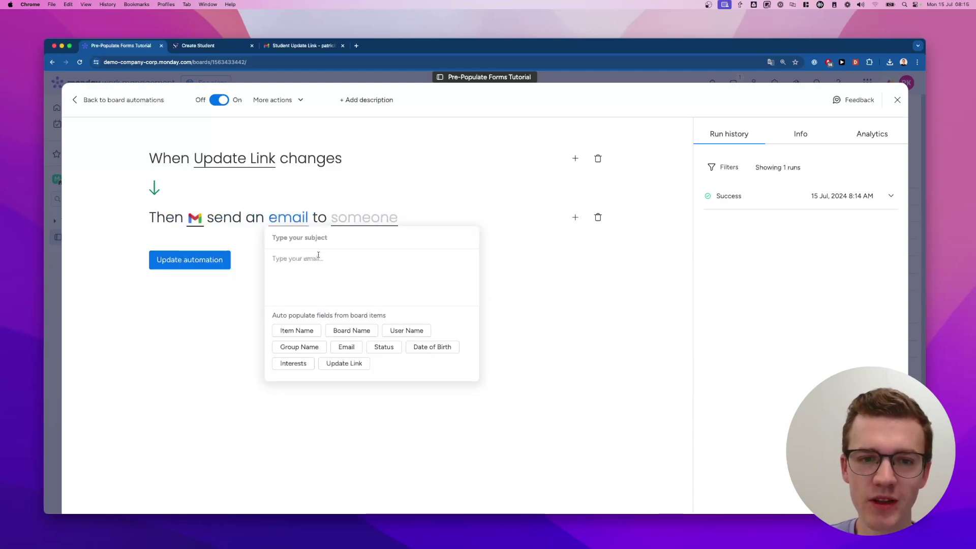
pyautogui.click(318, 254)
pyautogui.press('cmd+v')
pyautogui.click(312, 242)
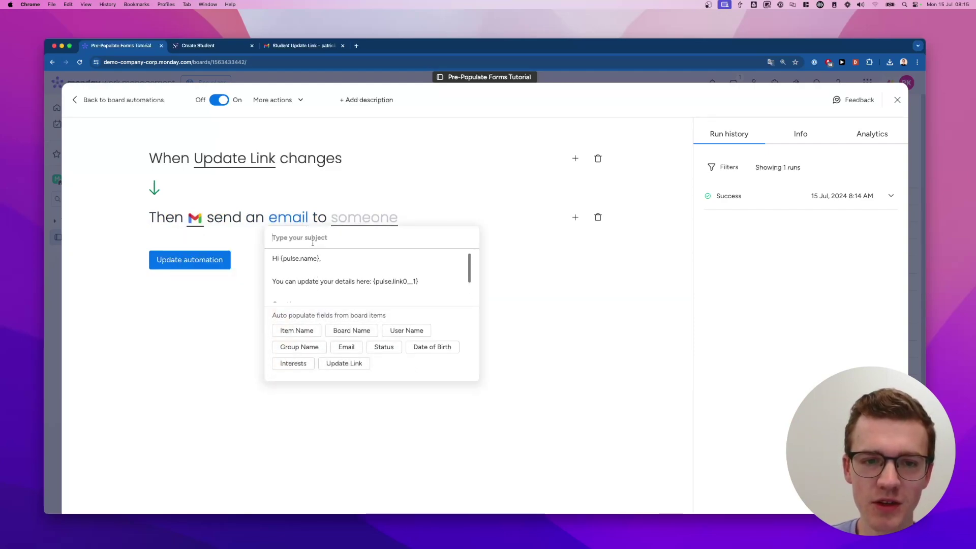
pyautogui.write('Student Update Link')
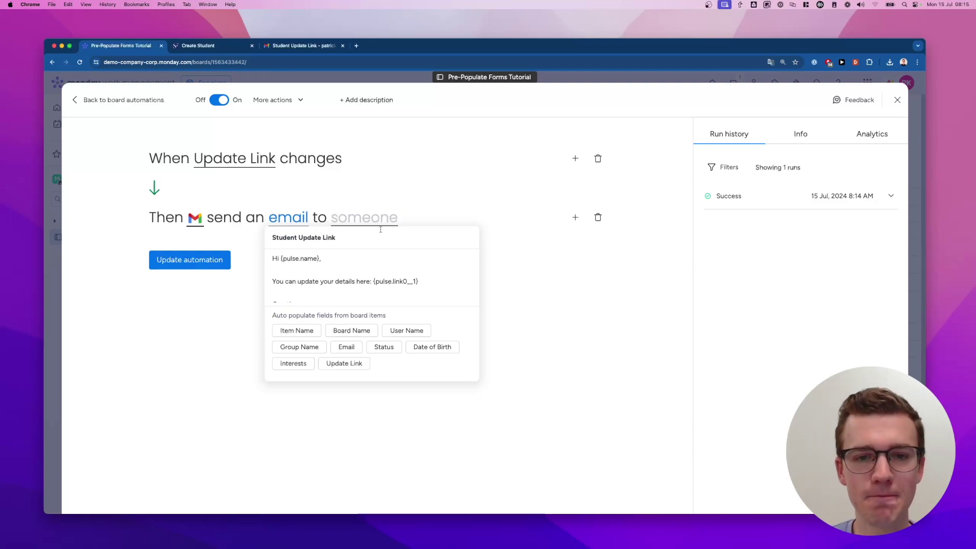
# Send the email to the Email column and save the updated automation
pyautogui.click(381, 229)
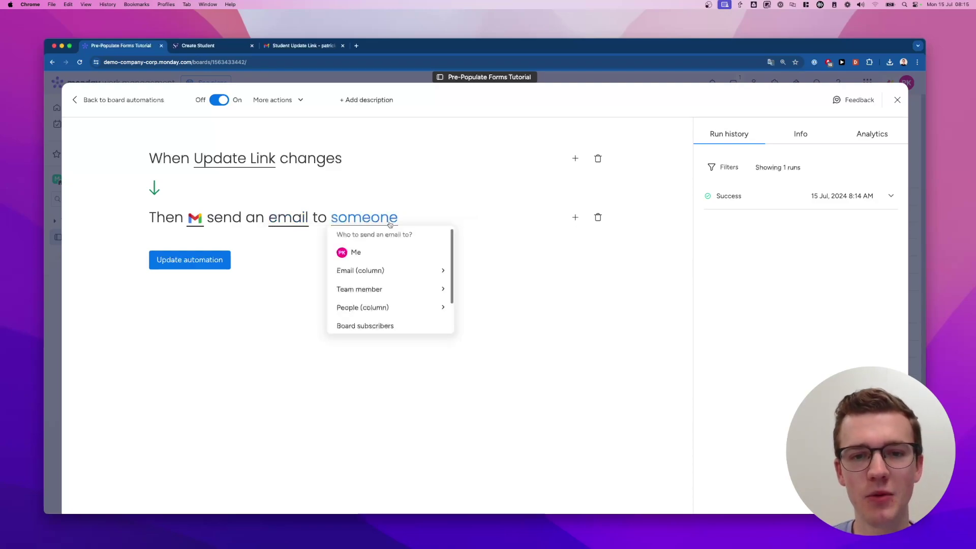
pyautogui.click(386, 270)
pyautogui.click(360, 256)
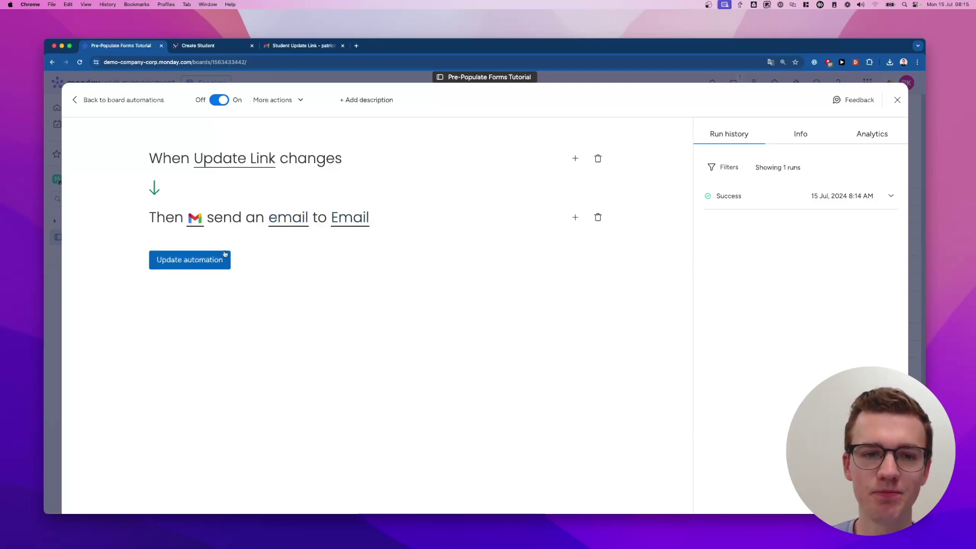
pyautogui.click(196, 258)
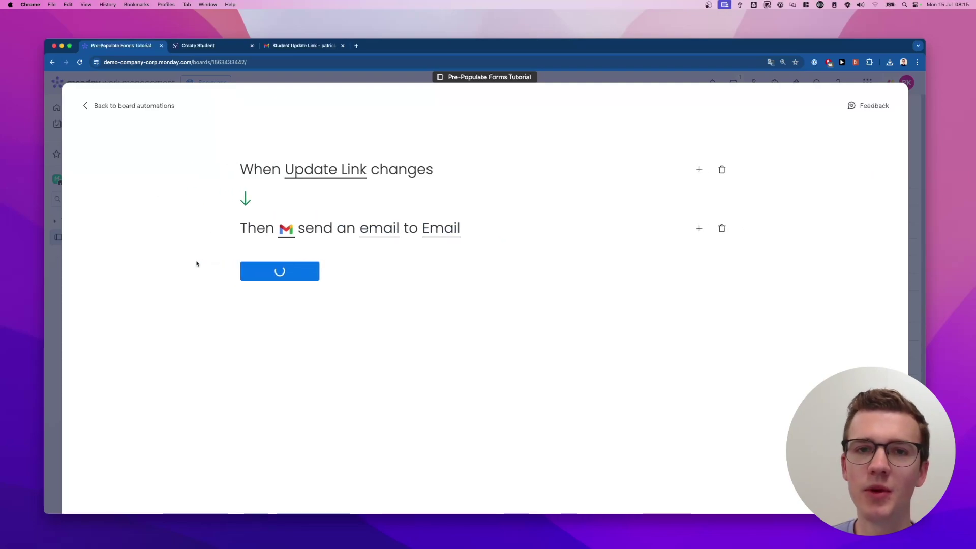
pyautogui.click(60, 285)
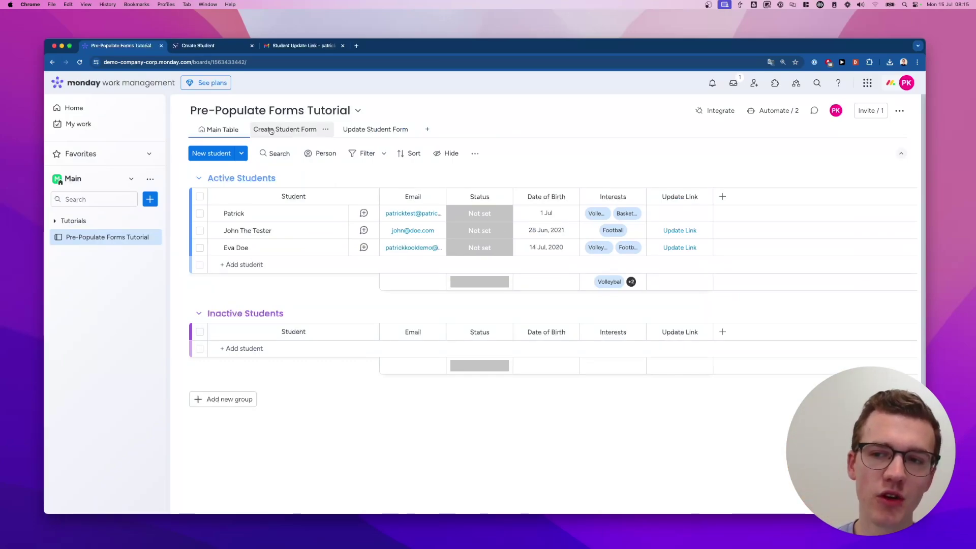
# Duplicate the Eva Doe row without its updates to create Eva Doe (copy)
pyautogui.rightClick(309, 249)
pyautogui.moveTo(325, 364)
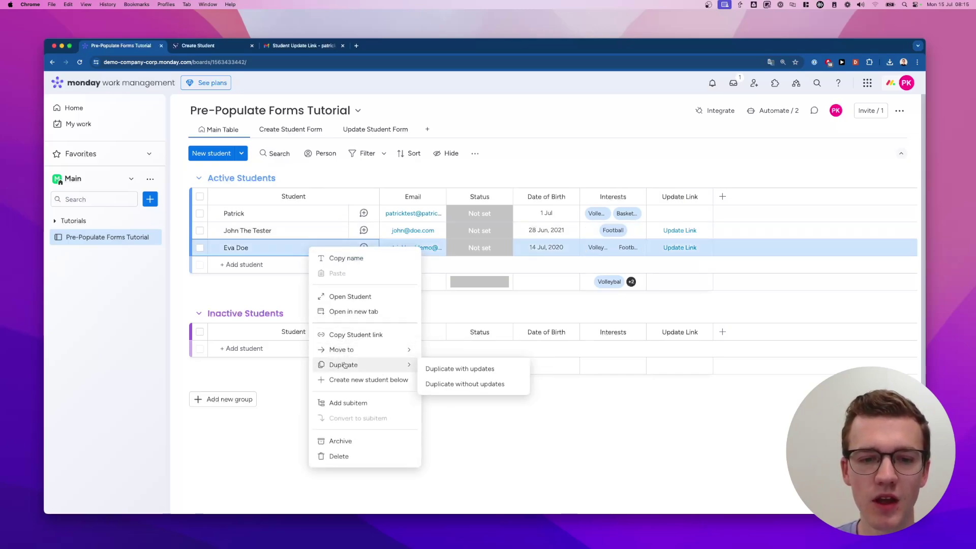
pyautogui.click(451, 385)
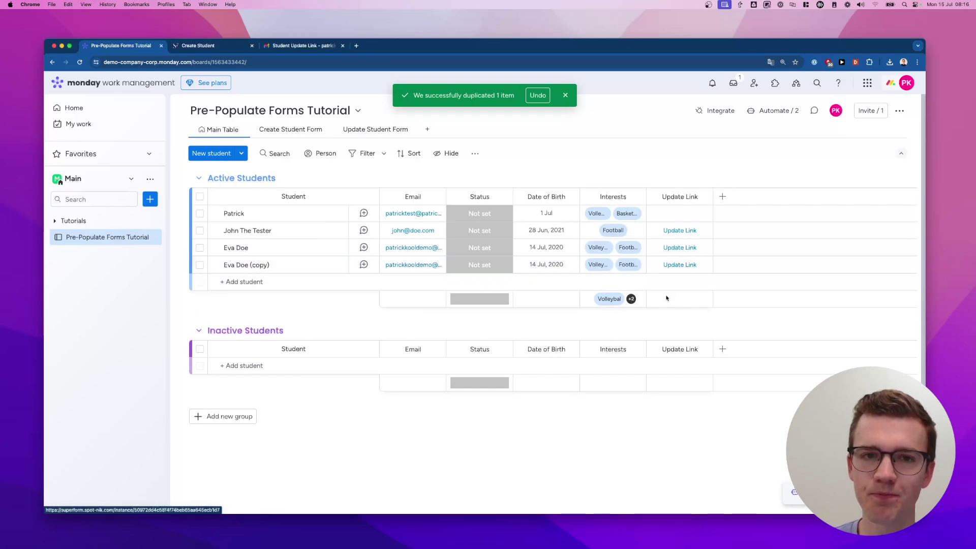
pyautogui.click(301, 45)
# Refresh the Gmail inbox, open the newest Student Update Link email and follow its Superform link
pyautogui.click(177, 111)
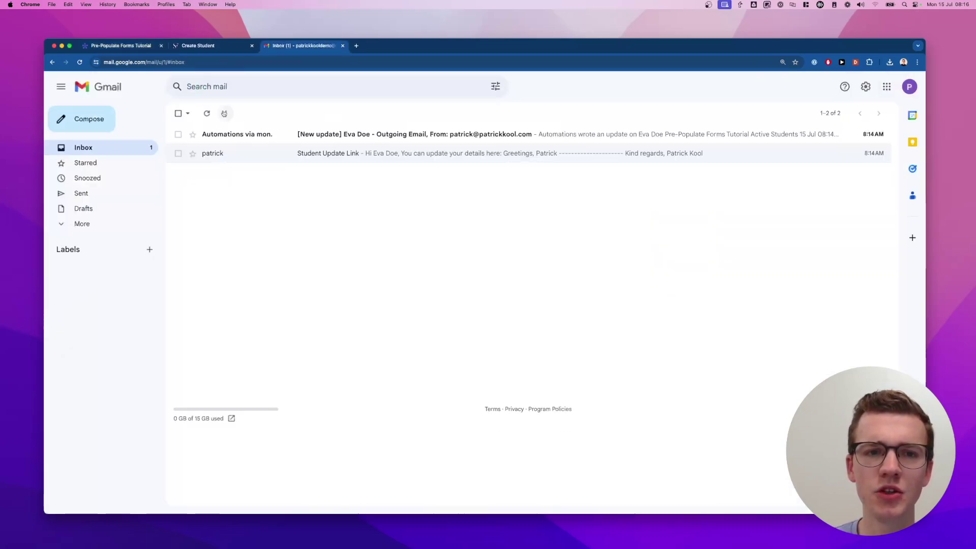
pyautogui.click(208, 114)
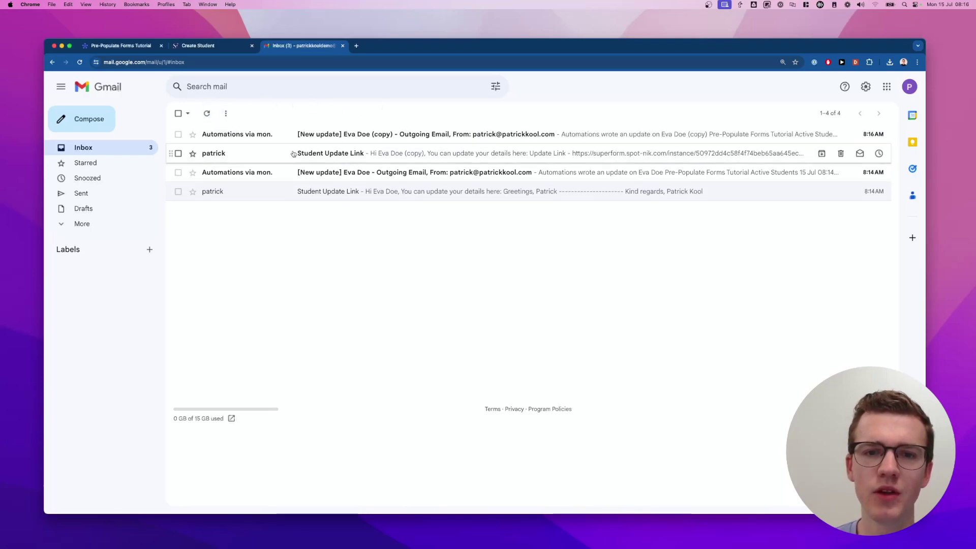
pyautogui.click(299, 153)
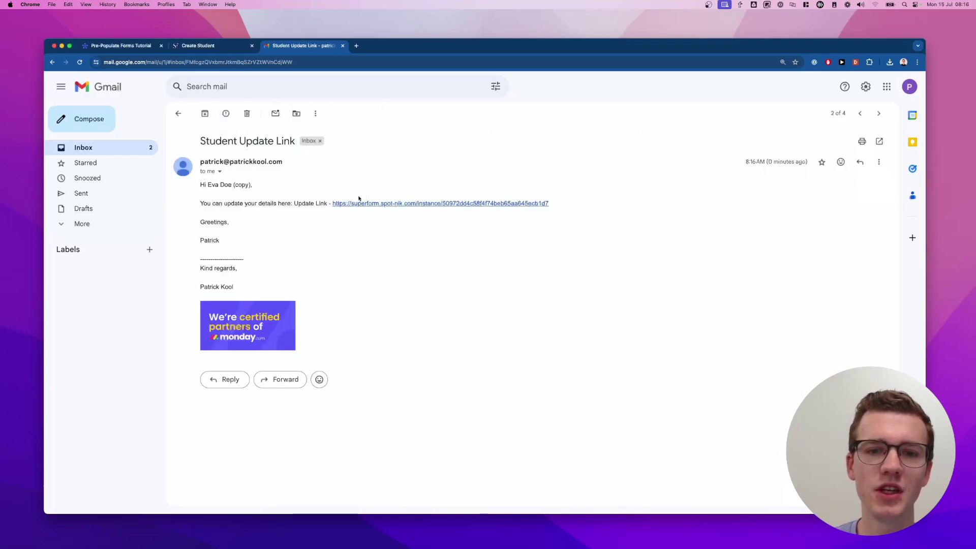
pyautogui.click(333, 204)
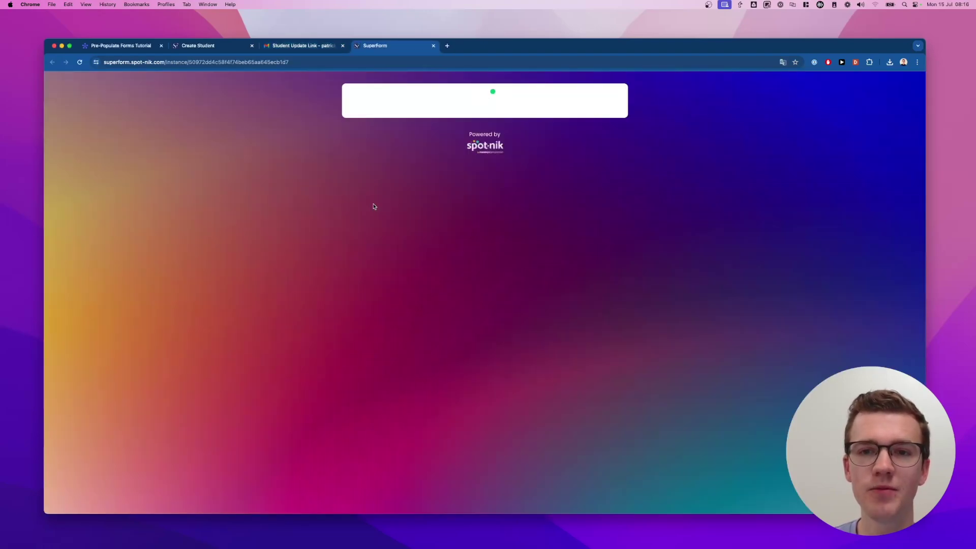
# Replace the Student Name with 'Eva Test' and submit the Update Student form
pyautogui.click(414, 162)
pyautogui.press('super+a')
pyautogui.press('BackSpace')
pyautogui.write('E')
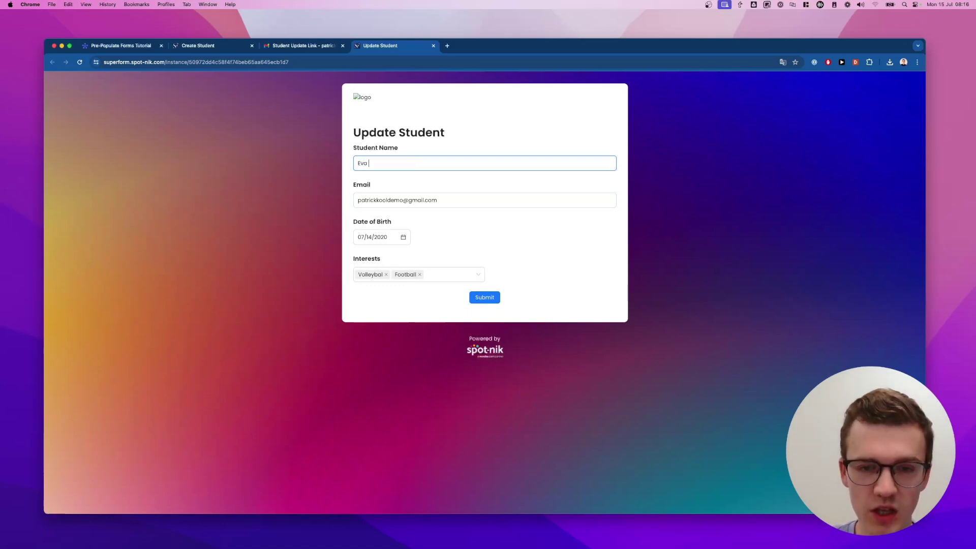
pyautogui.click(493, 297)
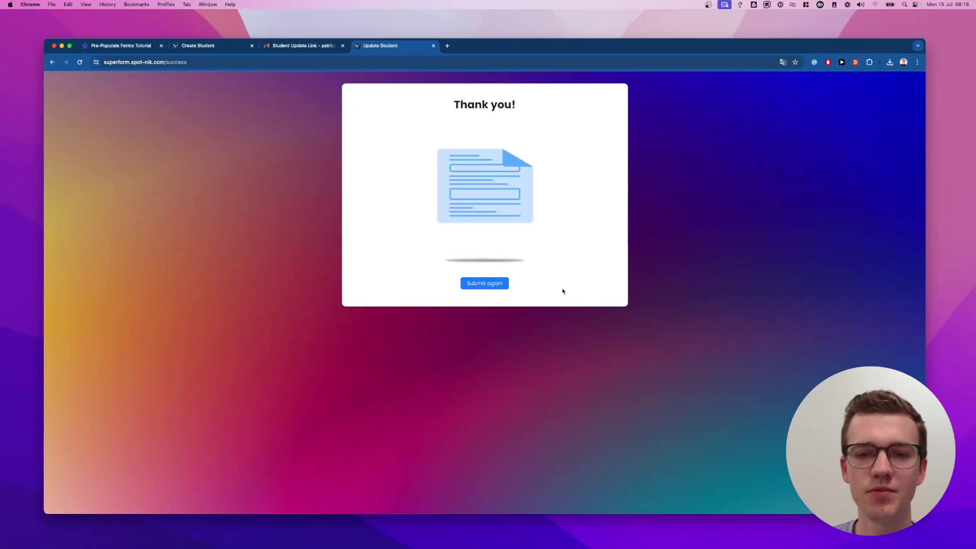
# Check on the Pre-Populate Forms Tutorial board that the copied row now reads Eva Test
pyautogui.click(129, 47)
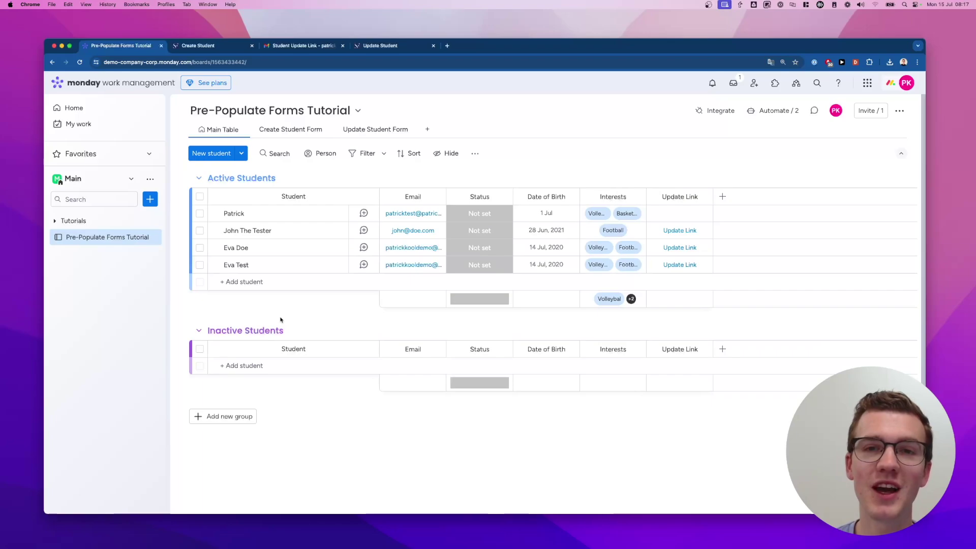
pyautogui.scroll(-1, 280, 320)
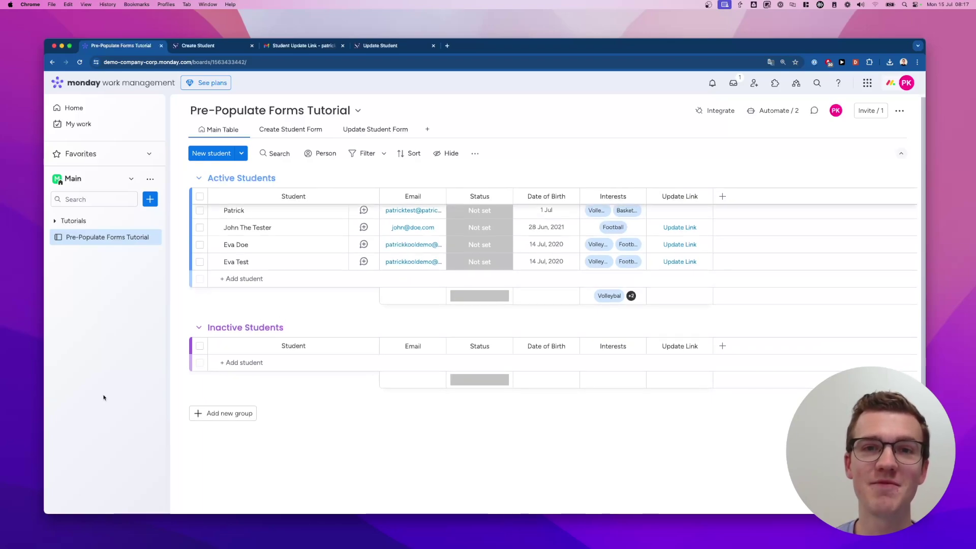